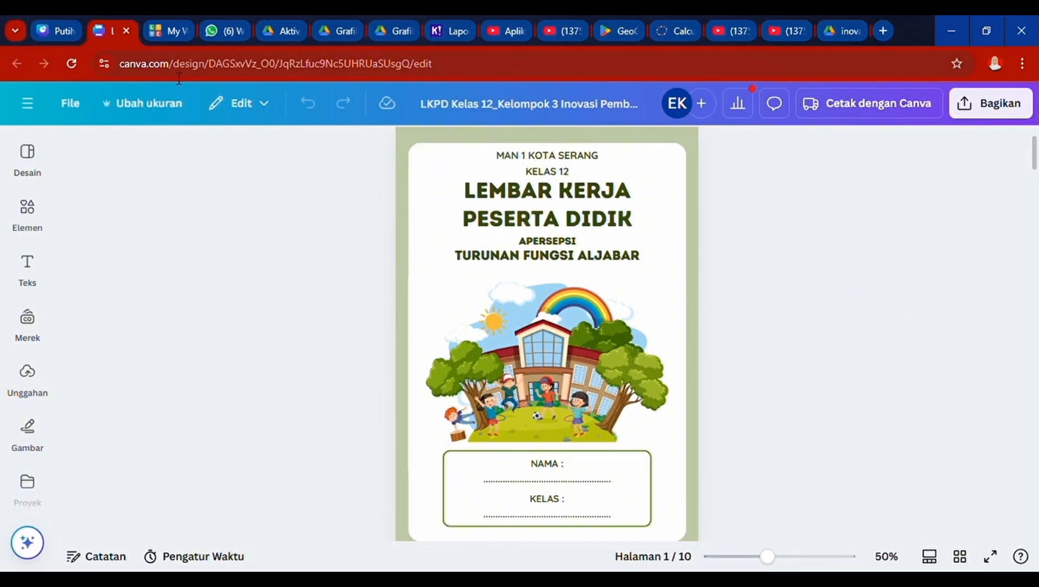
- Scroll from the cover to page 4's 'Rumus Turunan Fungsi Aljabar' and its Matematika Hebat video
scroll(770, 295, up, 1)
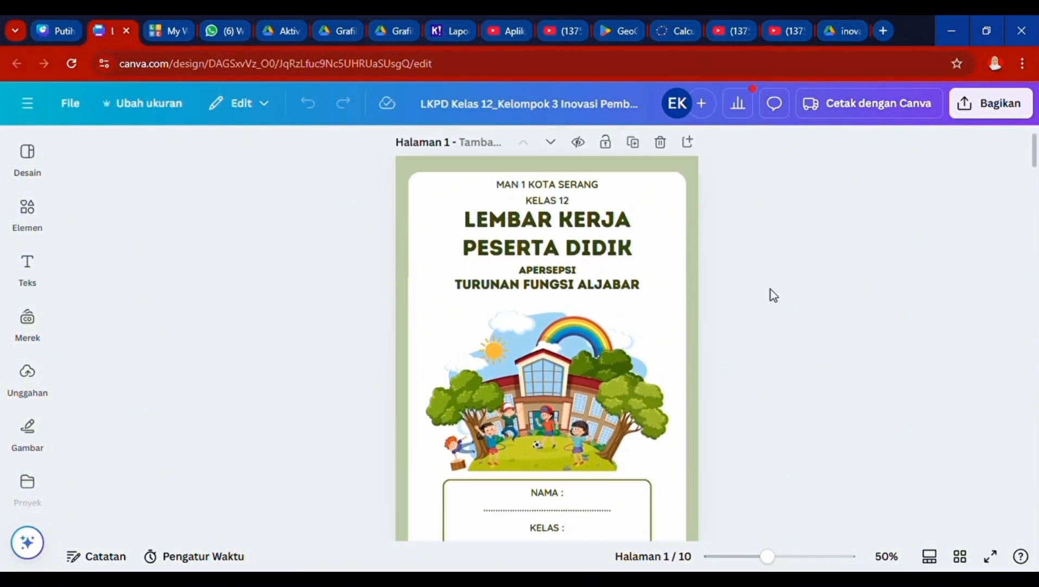
scroll(772, 295, down, 3)
scroll(771, 295, up, 4)
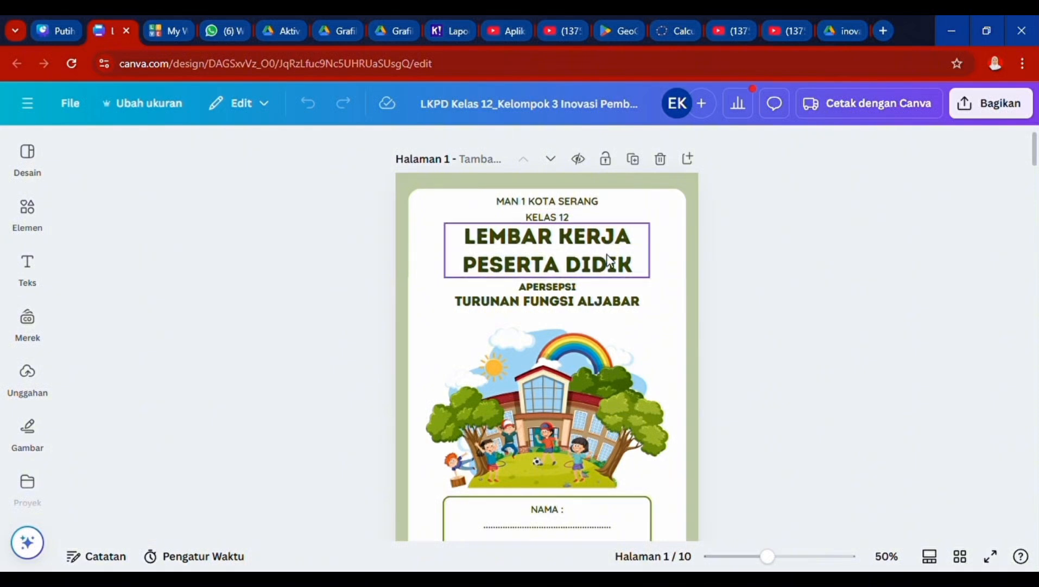
scroll(702, 329, down, 2)
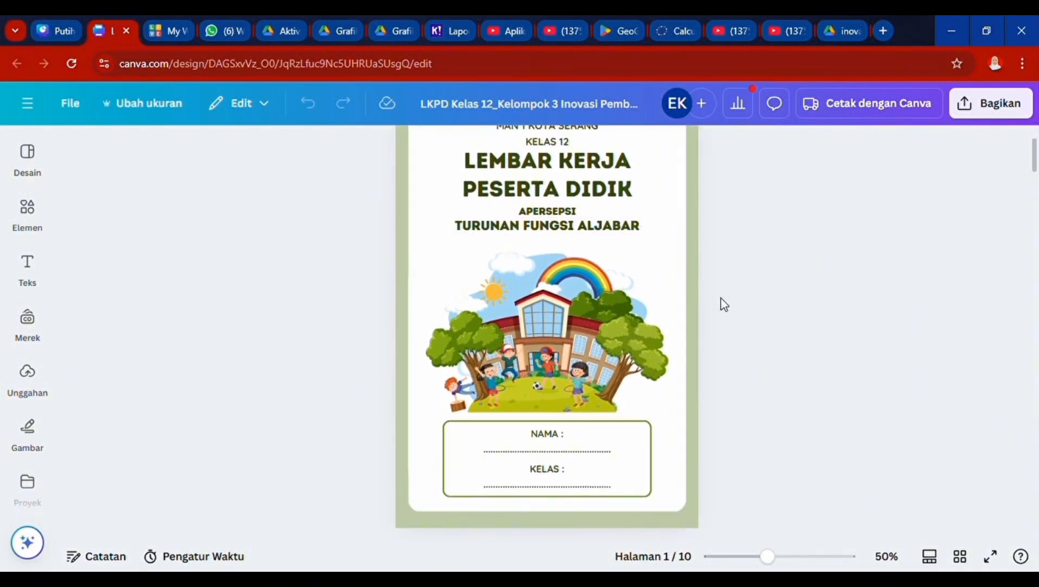
scroll(724, 304, down, 1)
scroll(725, 304, up, 2)
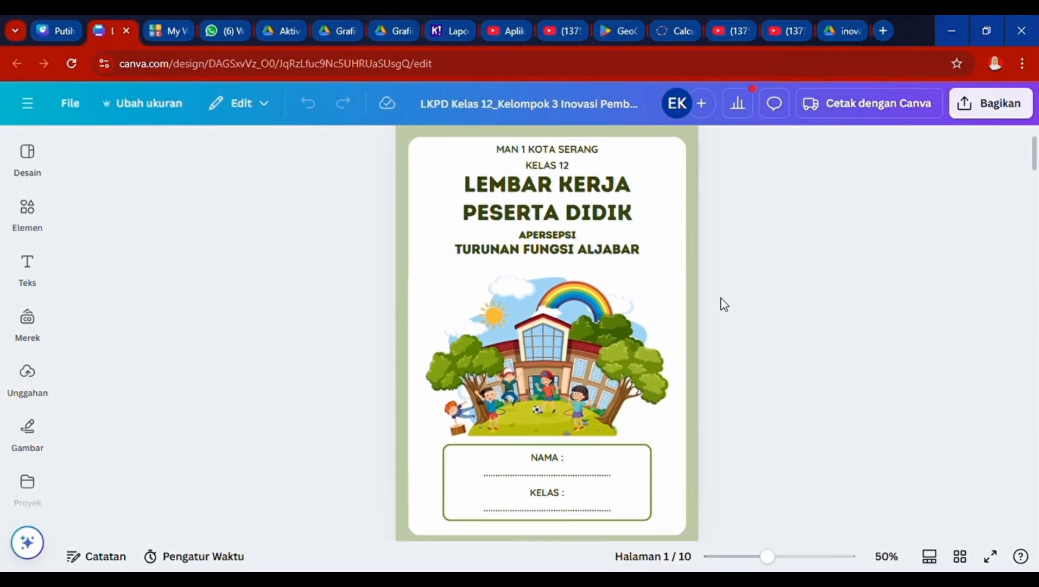
scroll(724, 304, down, 1)
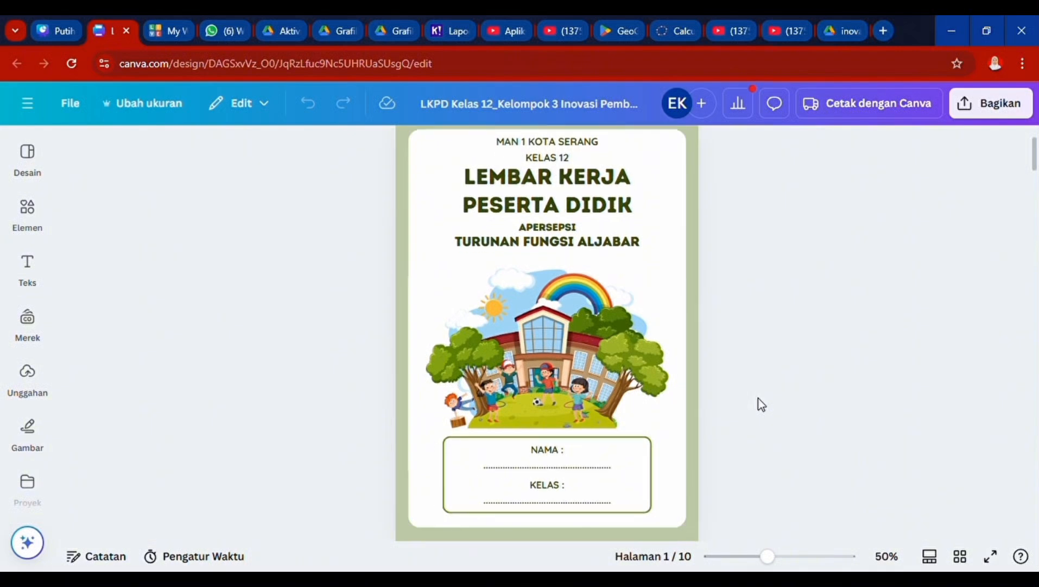
scroll(753, 391, down, 3)
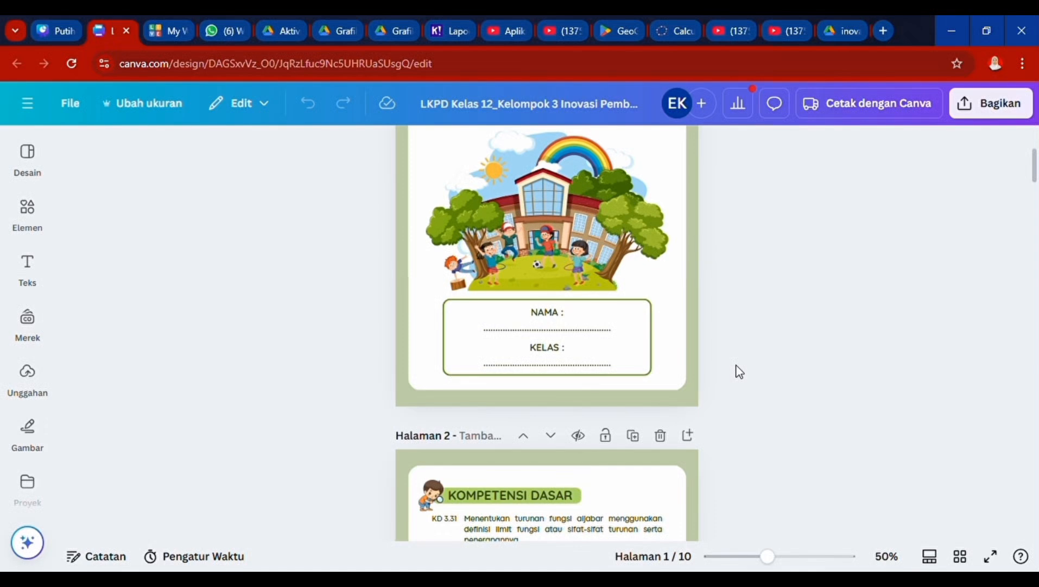
scroll(738, 371, down, 4)
scroll(738, 371, down, 2)
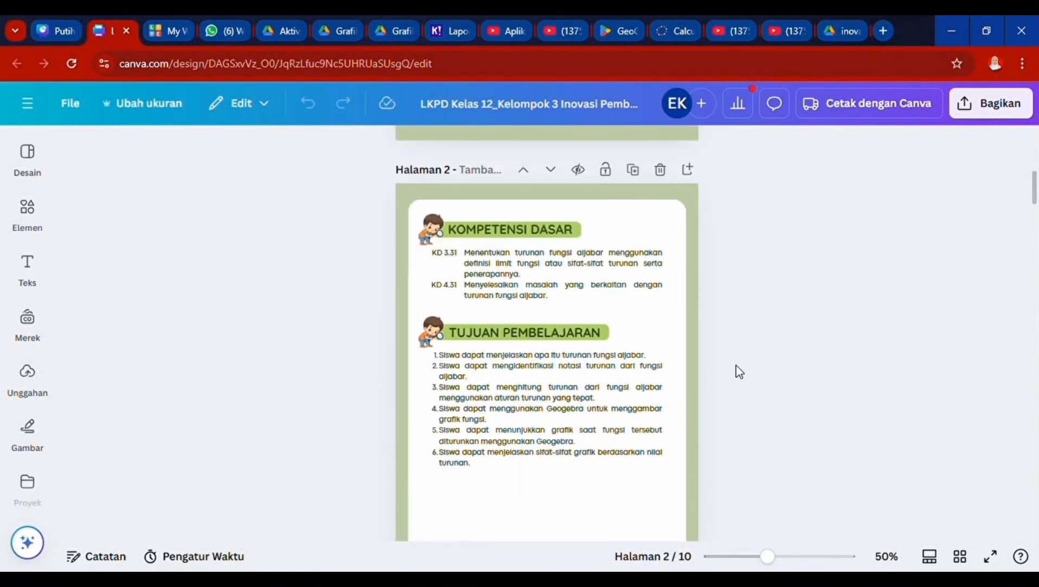
scroll(739, 371, down, 1)
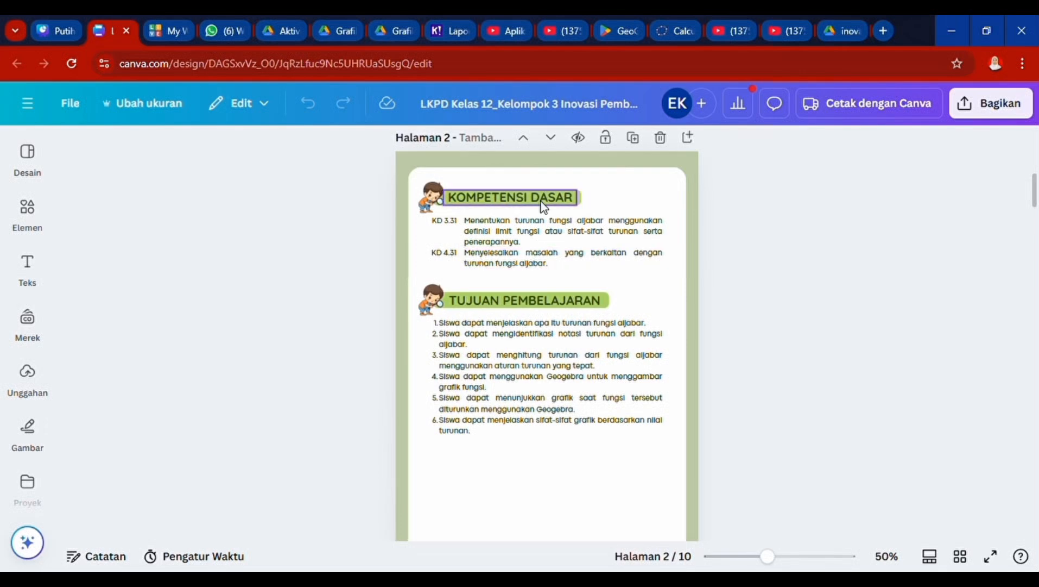
scroll(693, 332, down, 5)
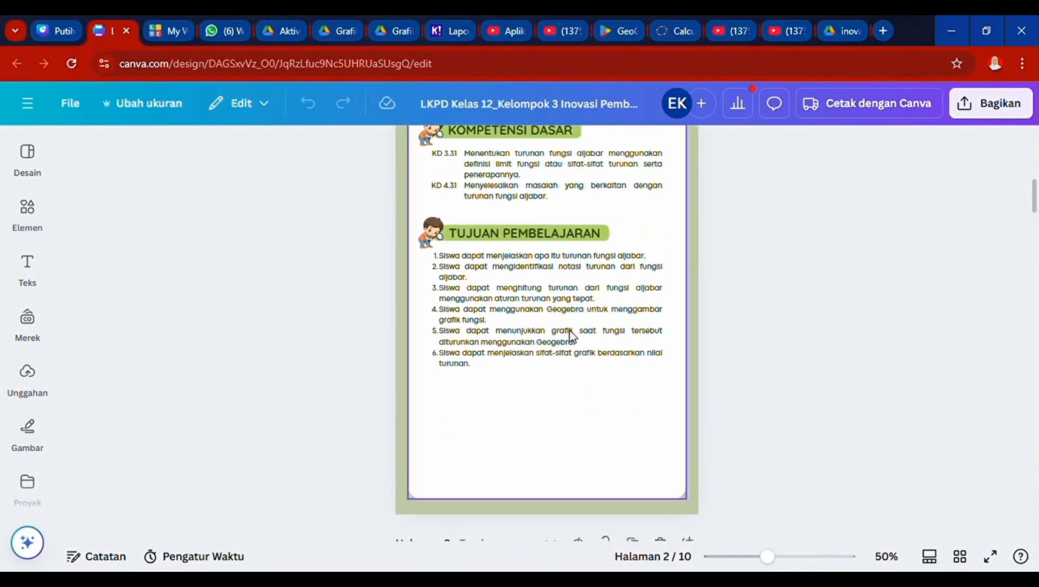
scroll(693, 332, down, 5)
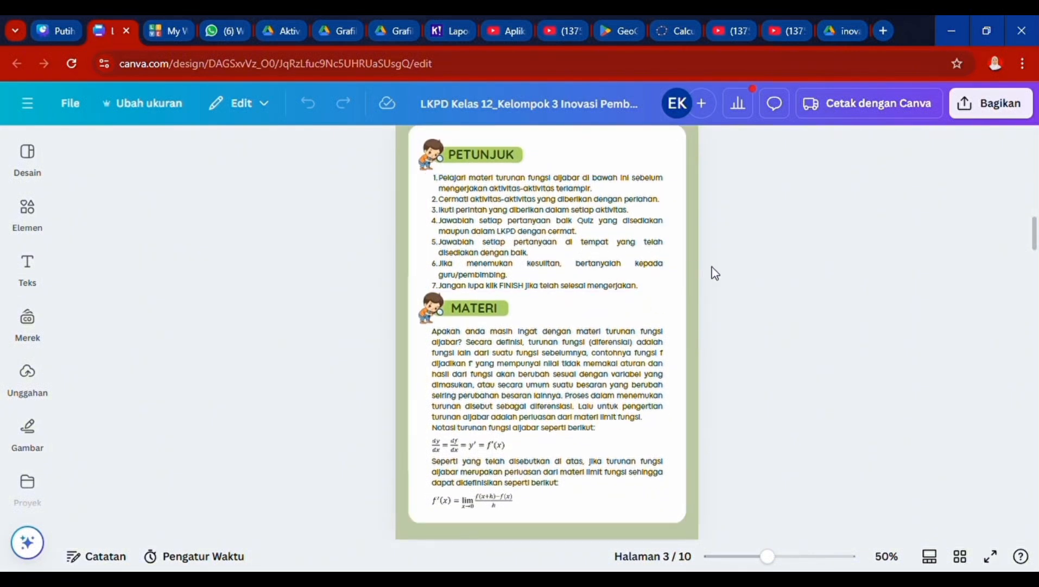
scroll(712, 267, down, 1)
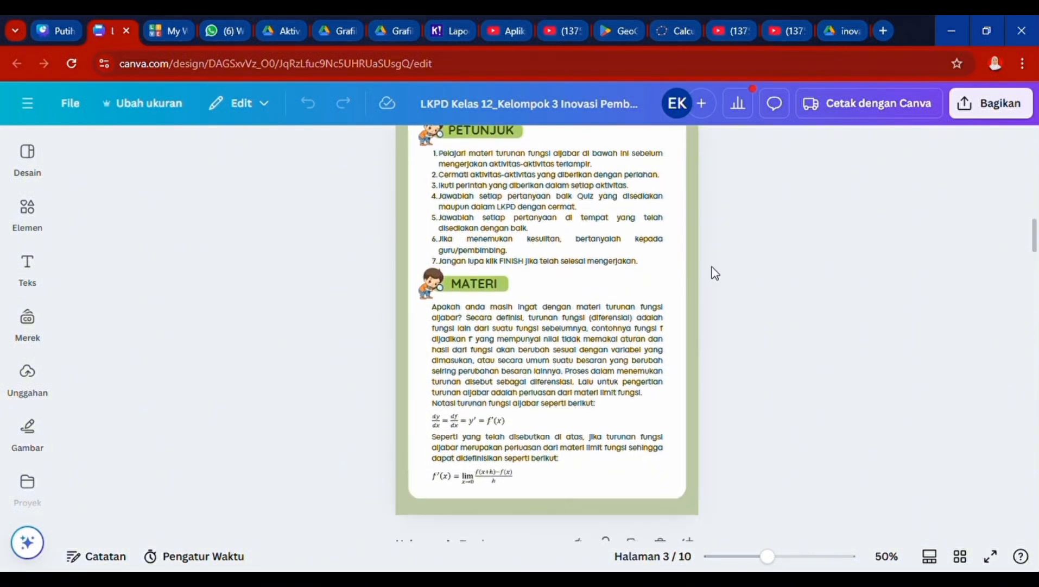
scroll(712, 266, up, 1)
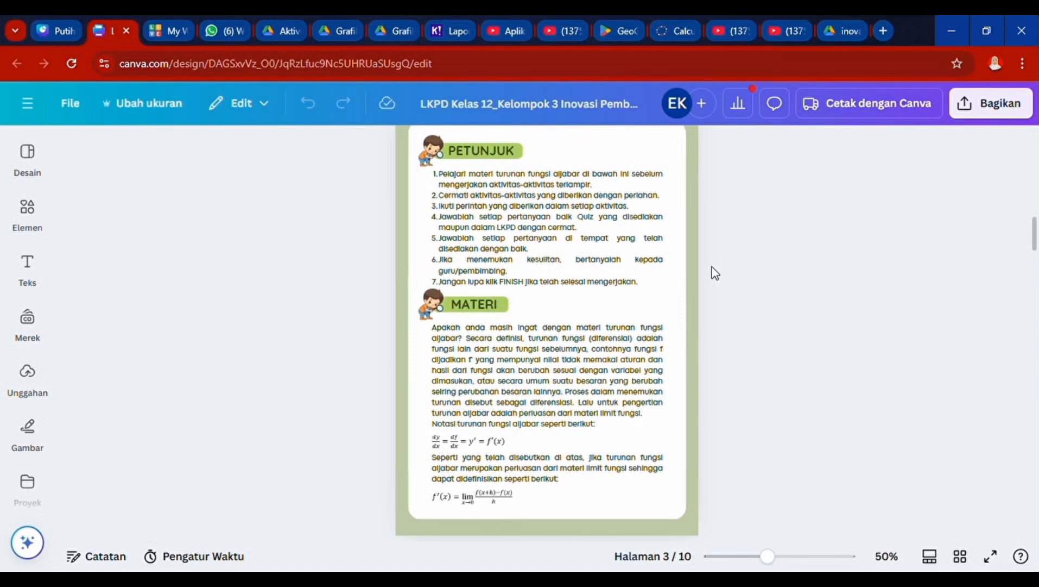
scroll(712, 266, down, 3)
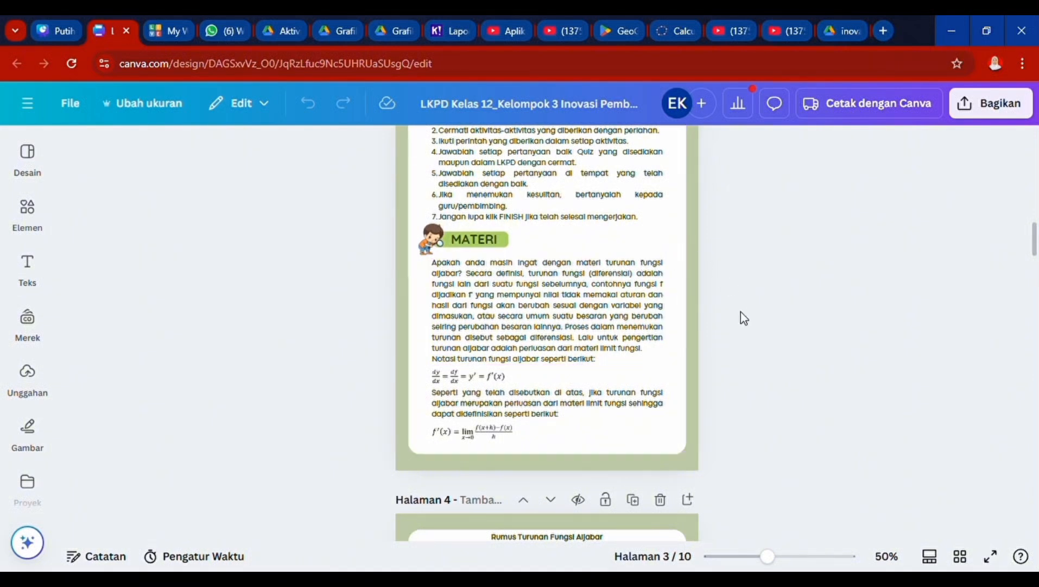
scroll(726, 350, down, 1)
scroll(726, 349, down, 4)
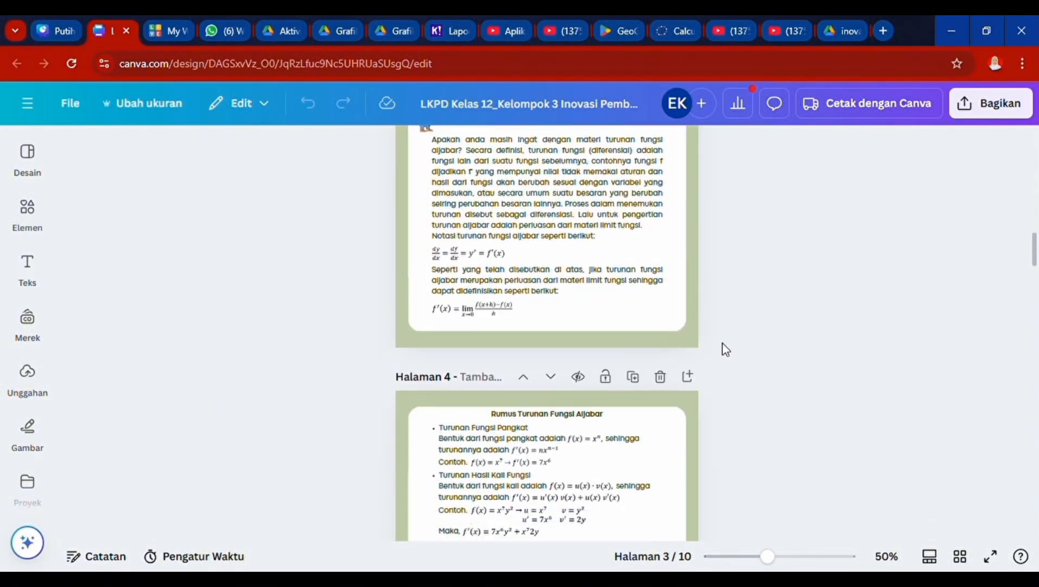
scroll(726, 350, down, 12)
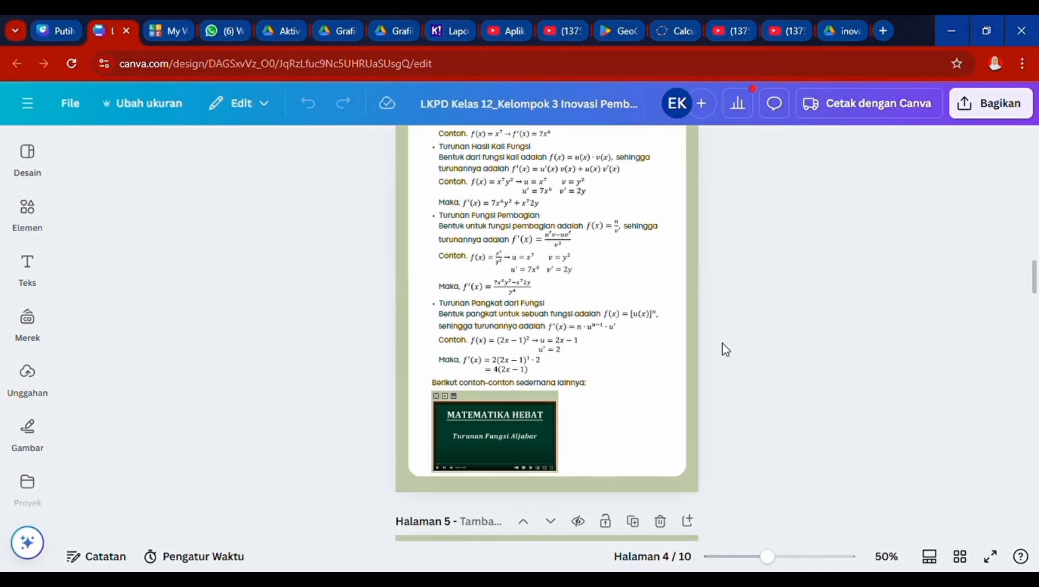
scroll(604, 268, up, 8)
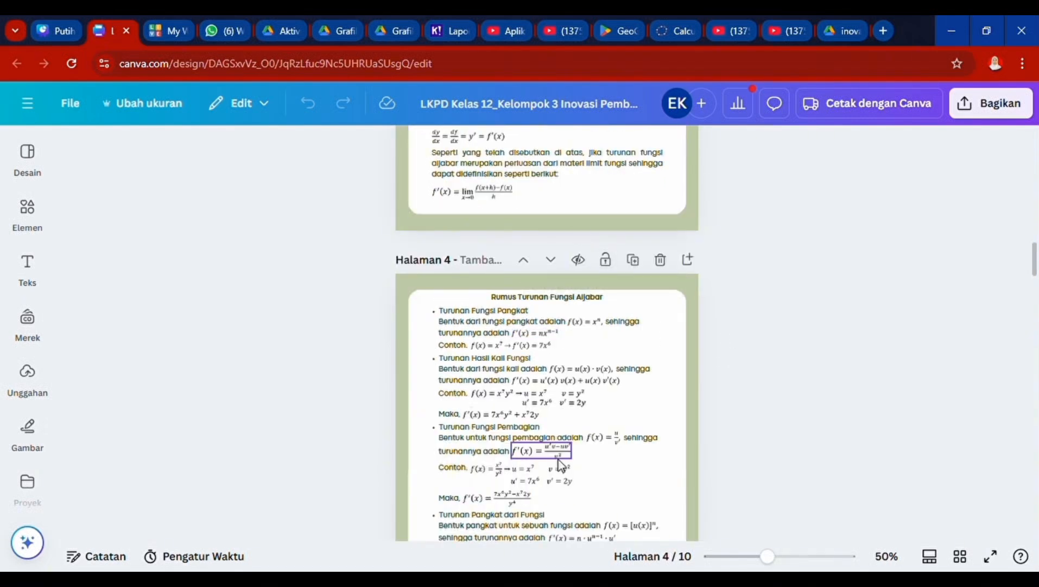
scroll(559, 465, down, 10)
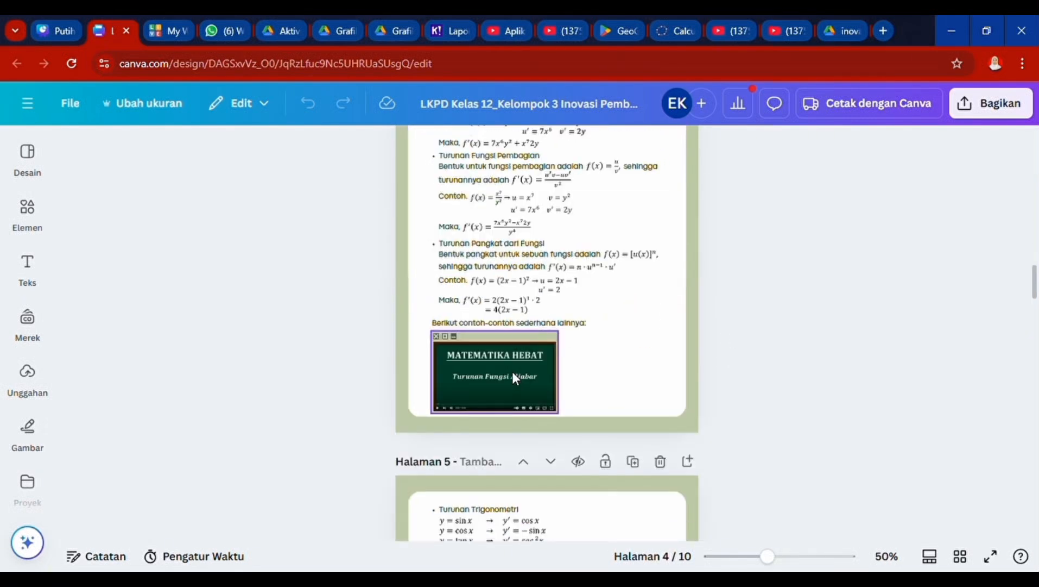
click(513, 371)
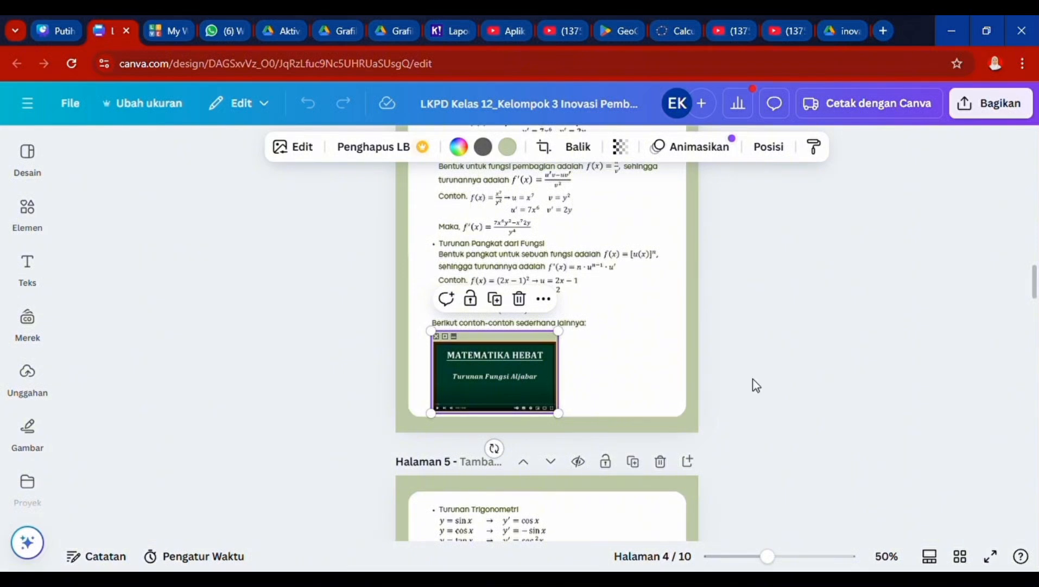
scroll(640, 357, down, 2)
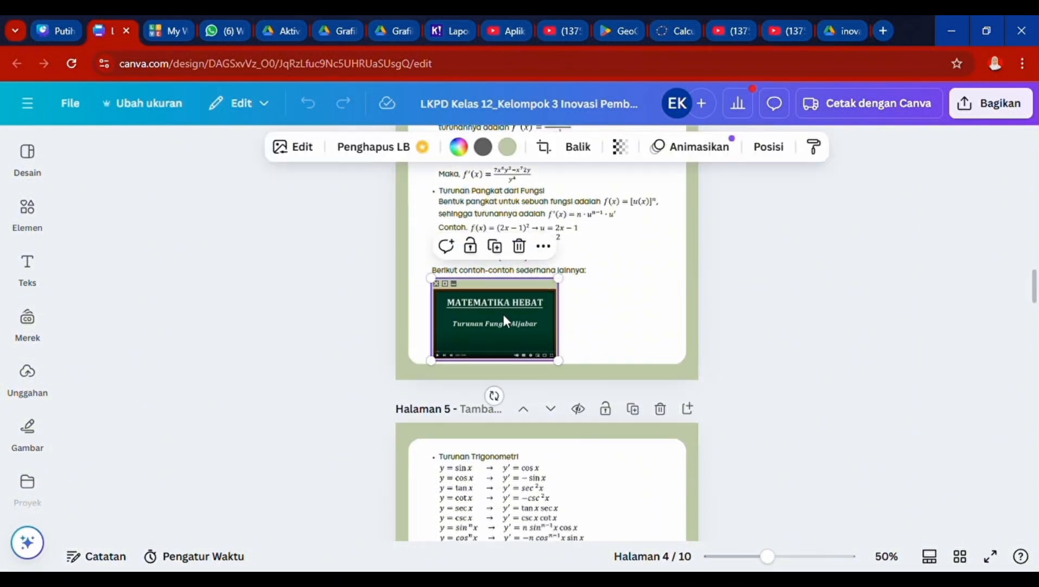
click(725, 313)
scroll(725, 312, down, 8)
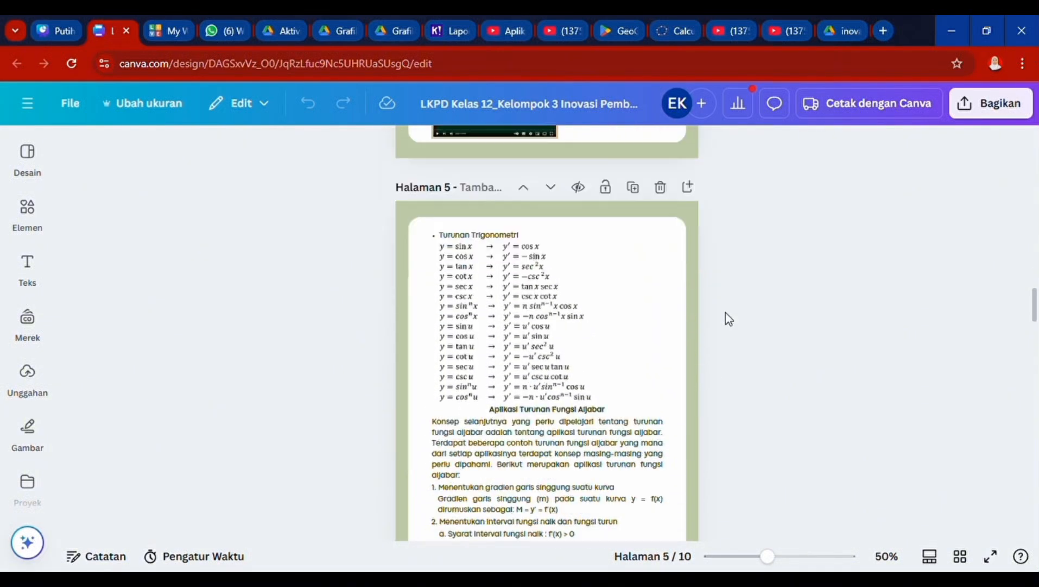
scroll(725, 312, down, 15)
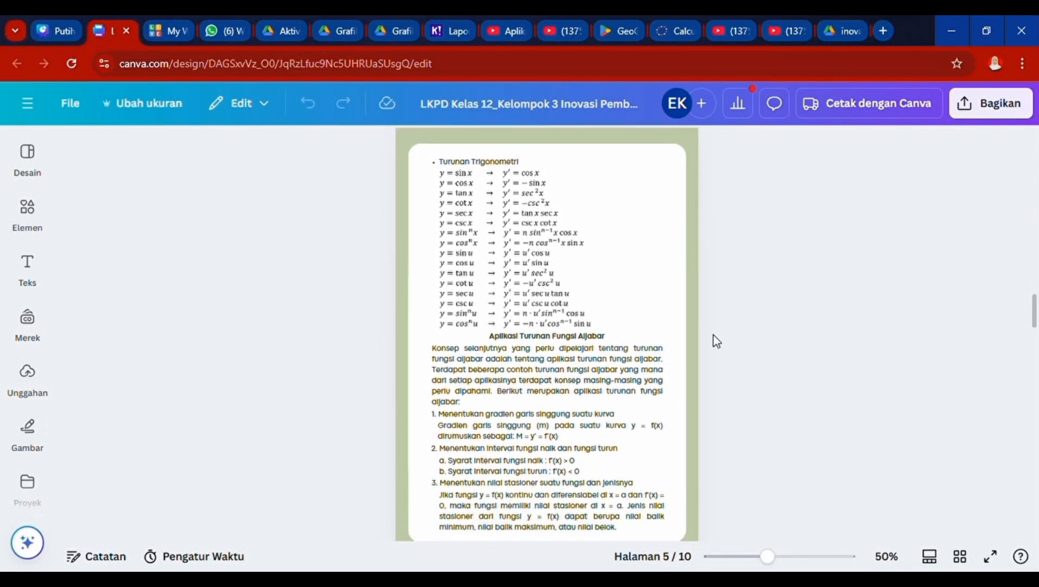
scroll(691, 408, down, 20)
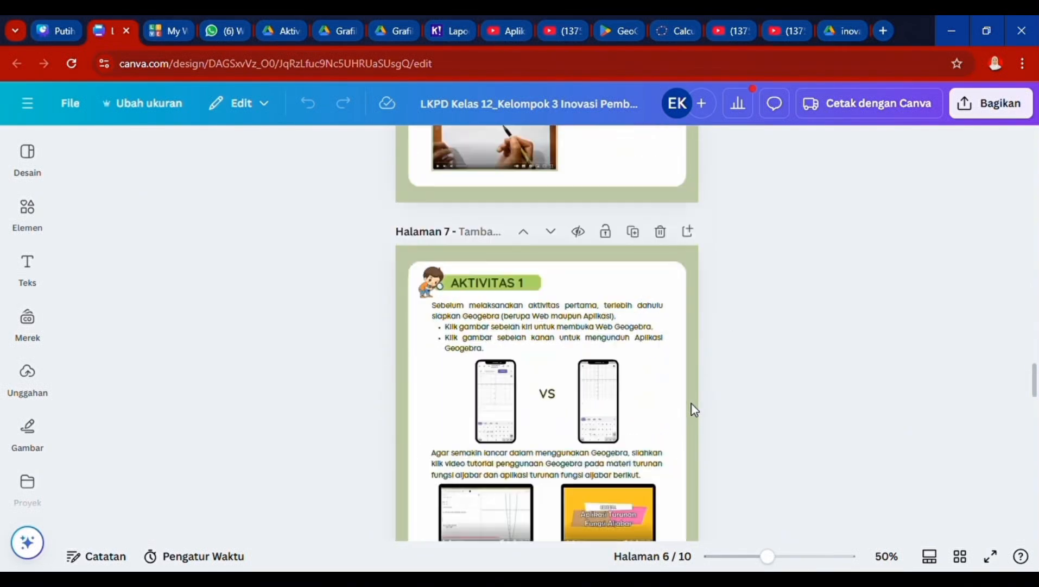
scroll(692, 405, up, 2)
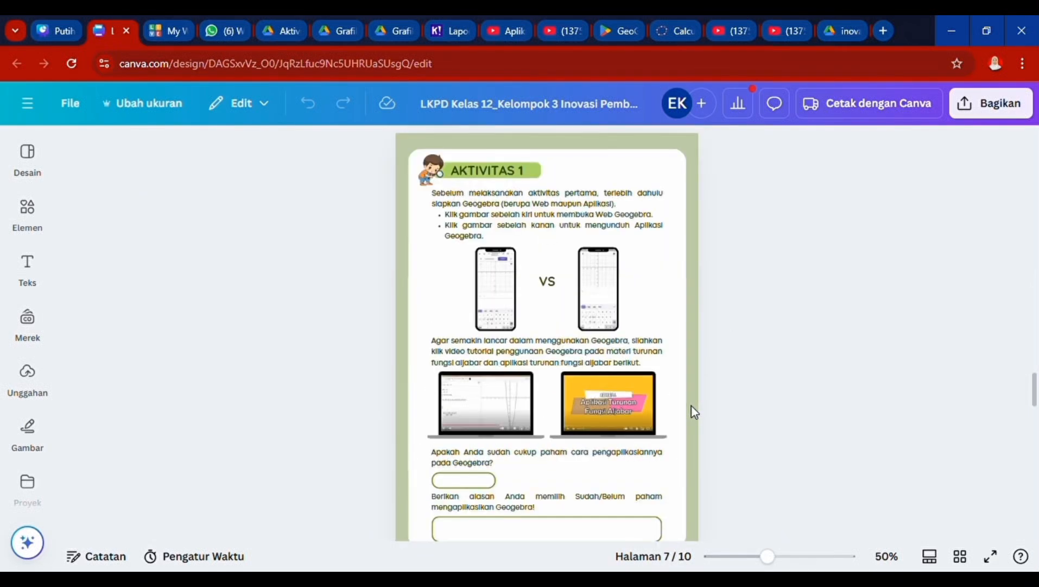
scroll(692, 405, down, 1)
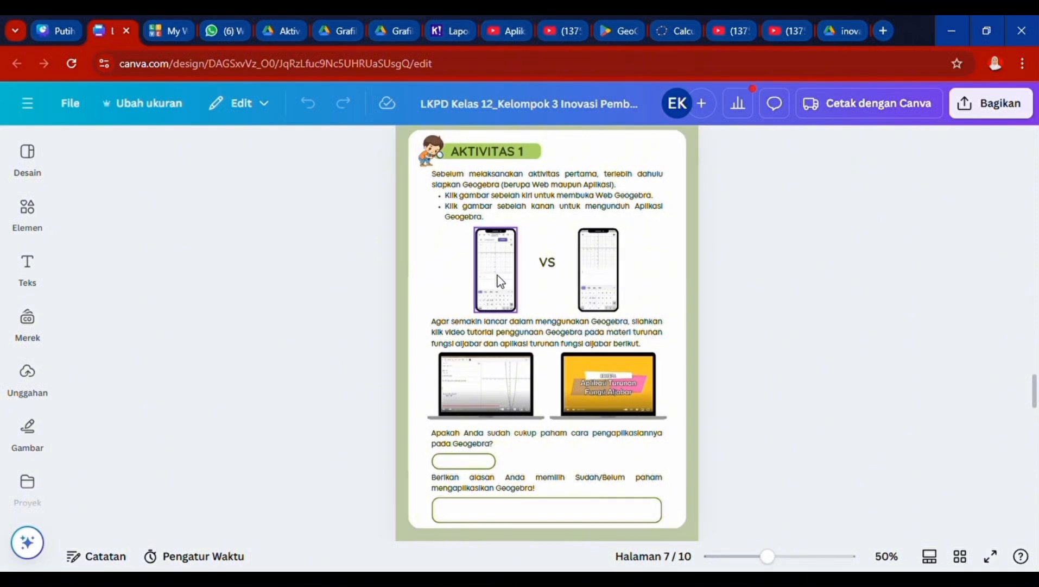
click(710, 307)
scroll(710, 306, down, 4)
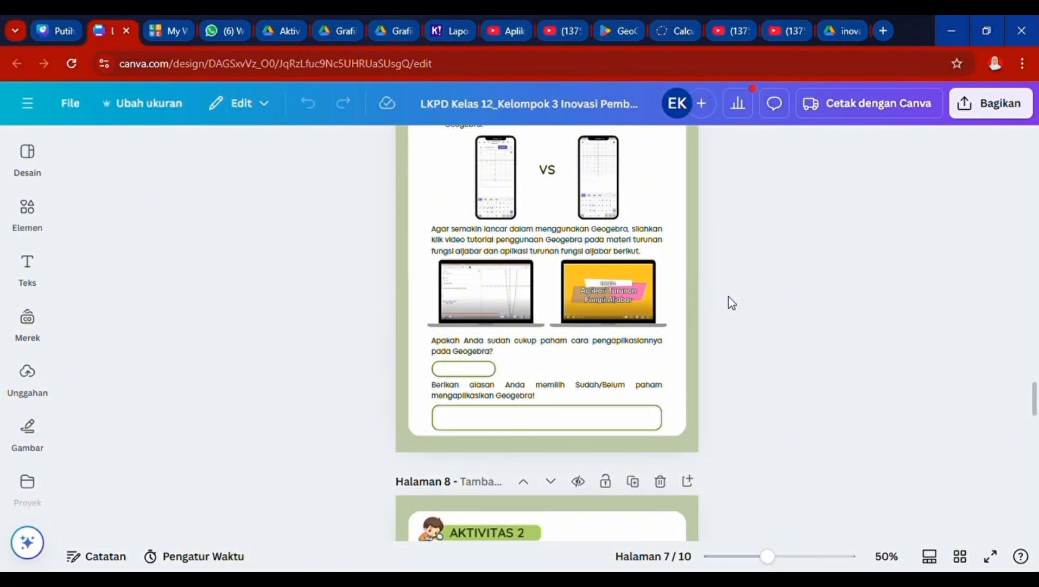
scroll(730, 302, down, 3)
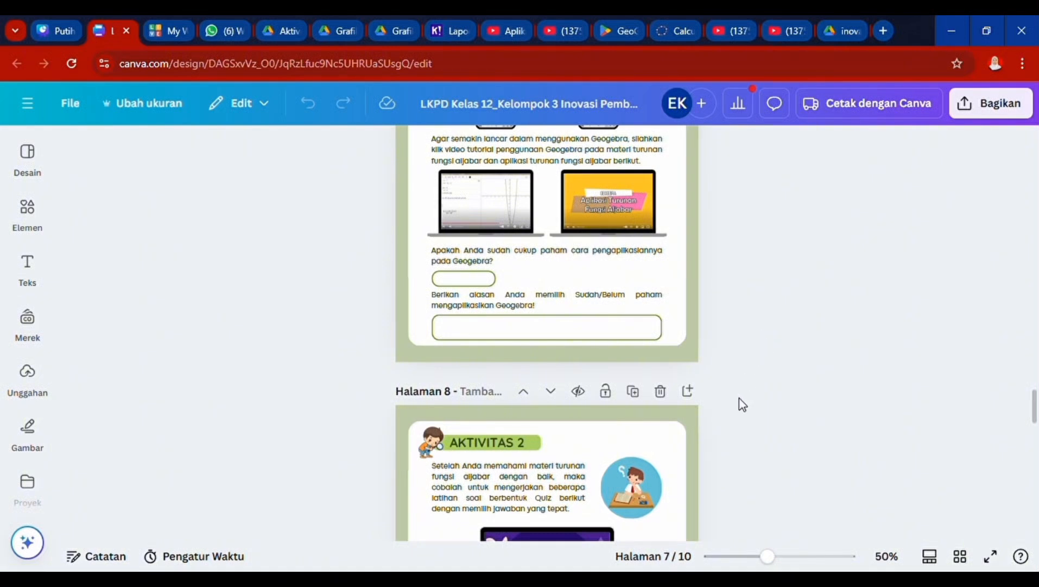
scroll(739, 398, down, 5)
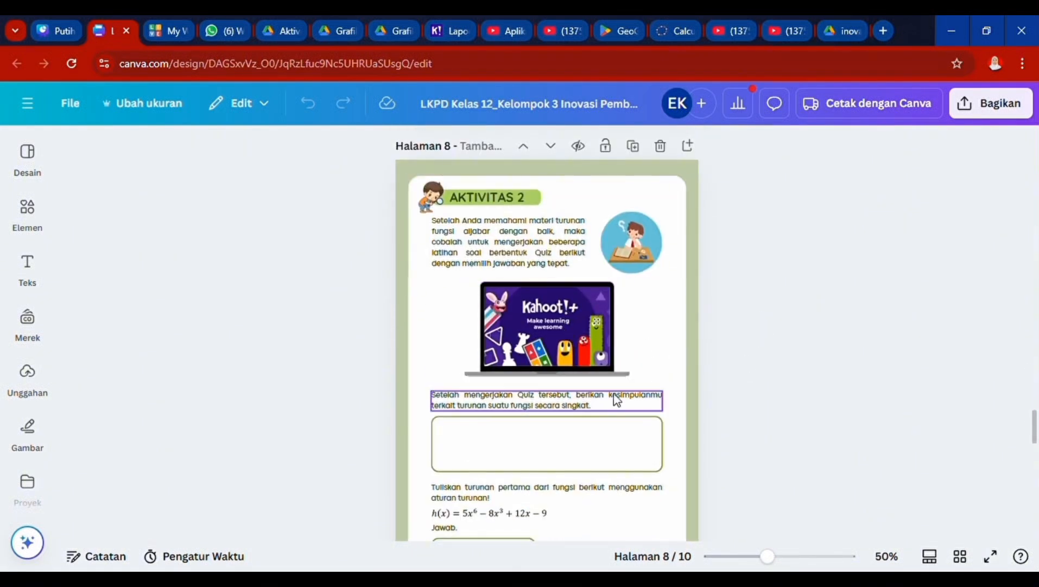
scroll(570, 304, down, 1)
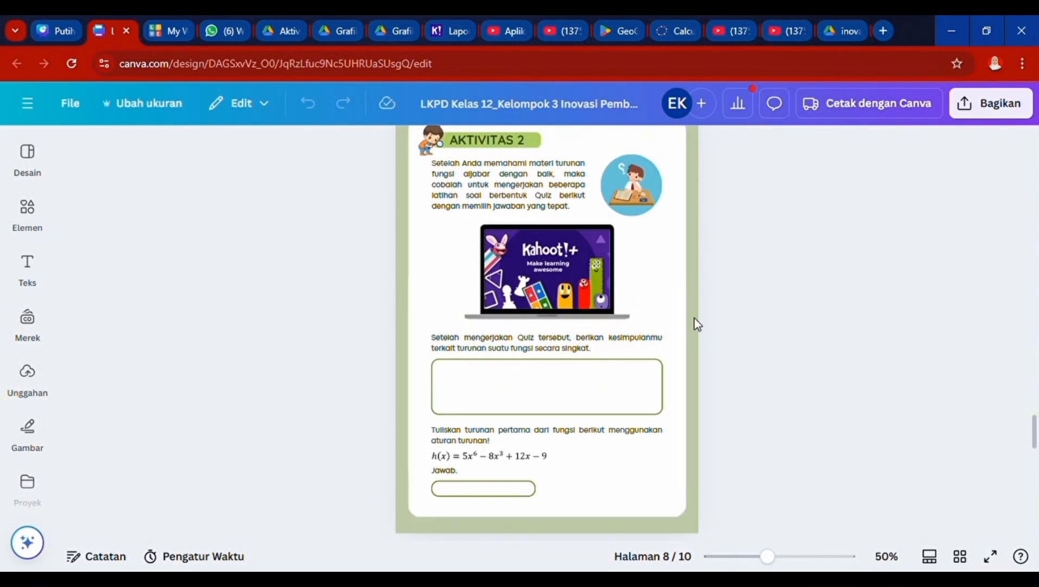
scroll(694, 319, down, 2)
scroll(484, 448, down, 8)
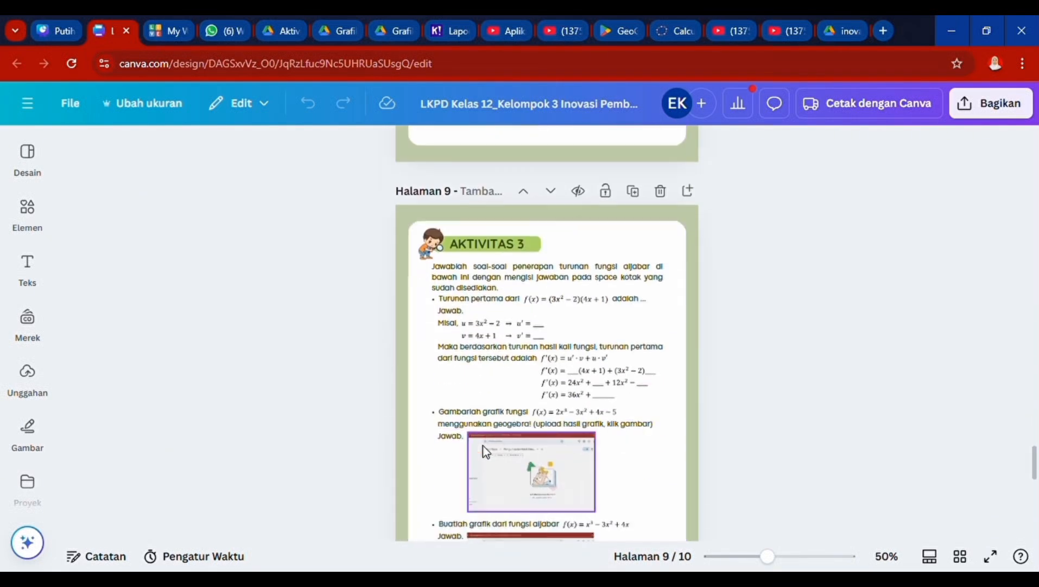
scroll(485, 450, down, 9)
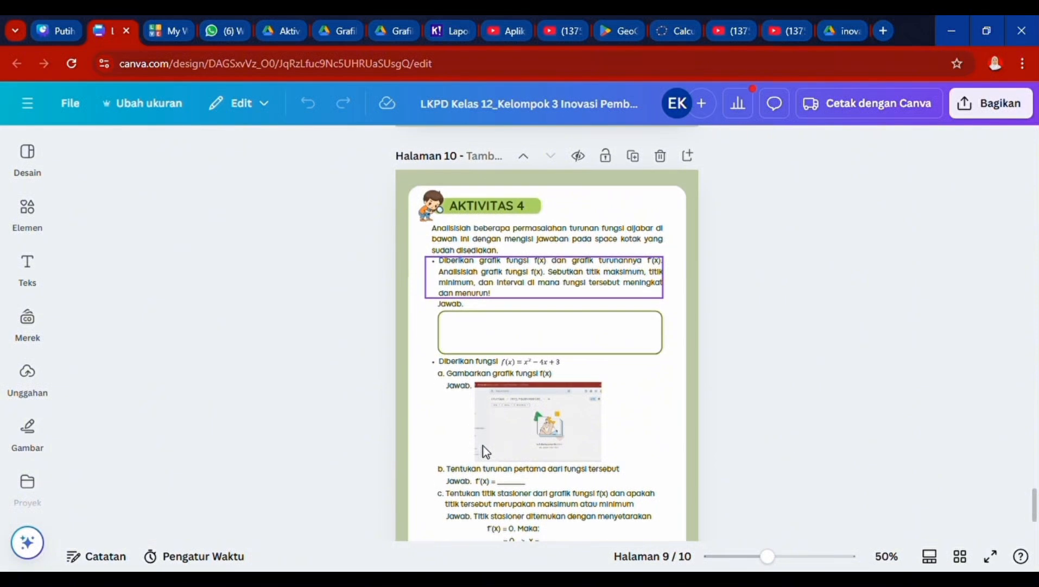
scroll(754, 343, up, 4)
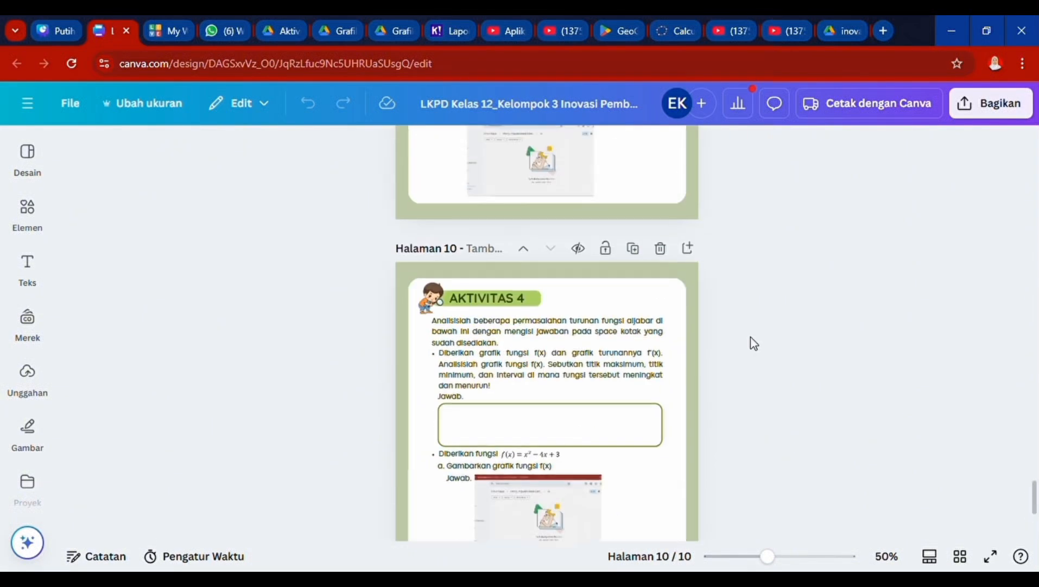
scroll(754, 344, down, 4)
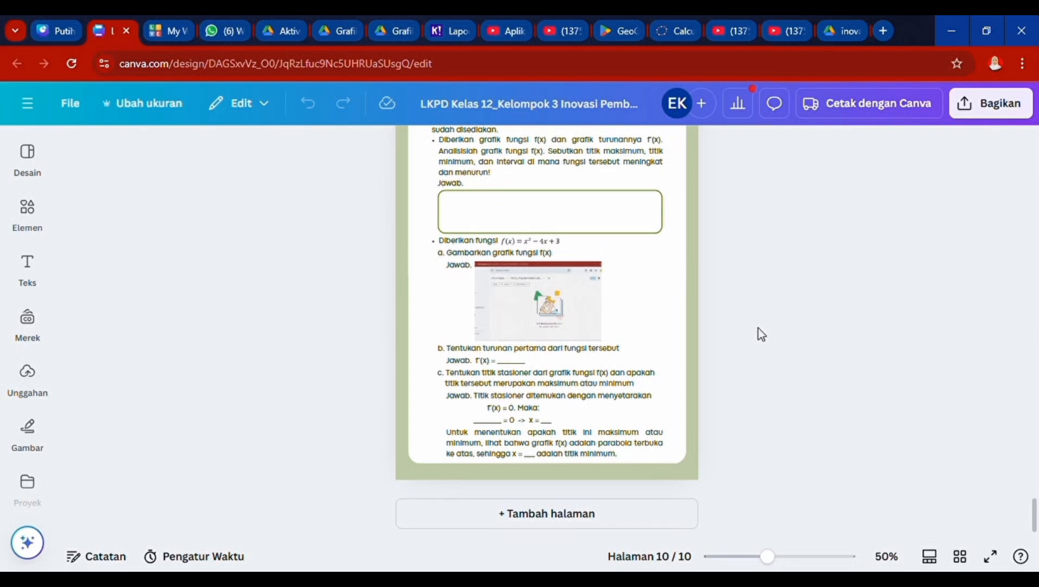
- Download all 10 pages of the Canva design as a PDF Standar file
click(1021, 116)
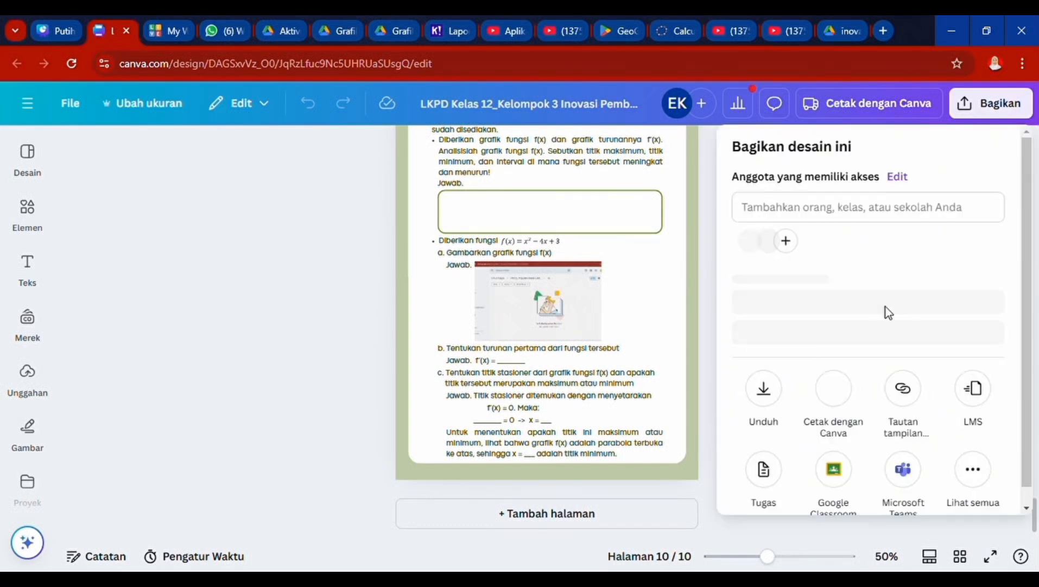
click(764, 412)
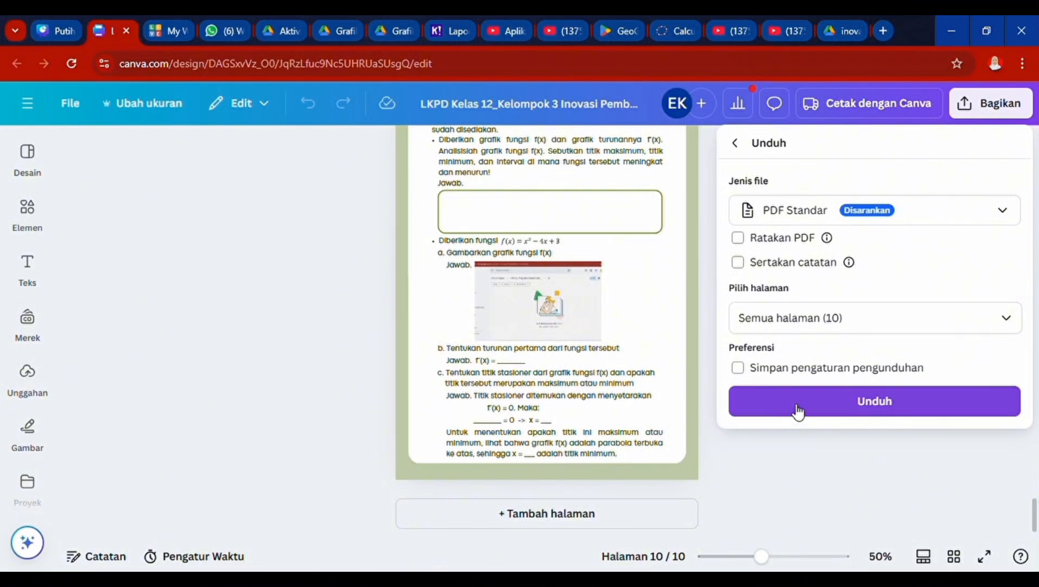
click(800, 414)
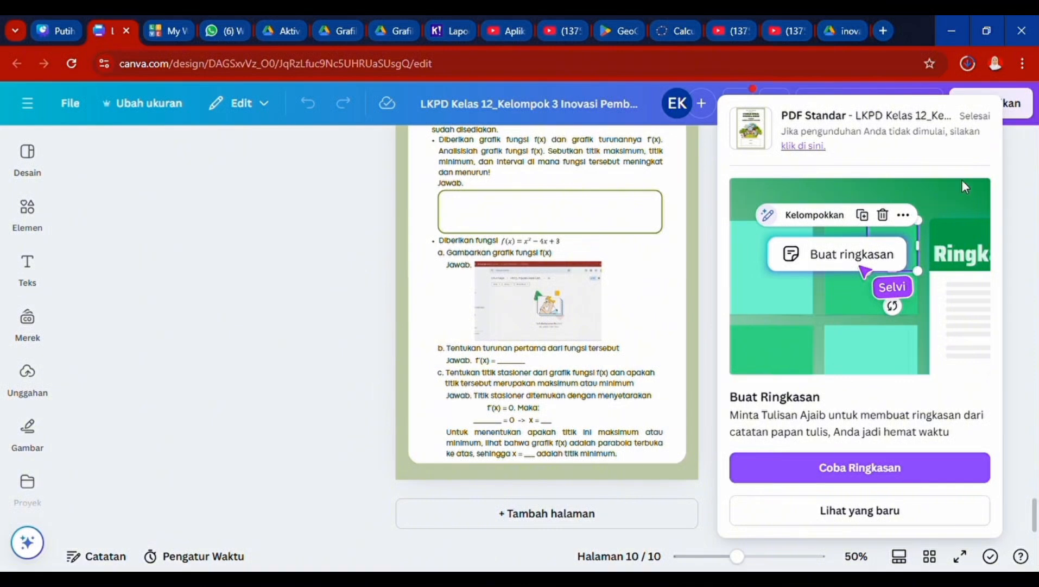
click(1023, 172)
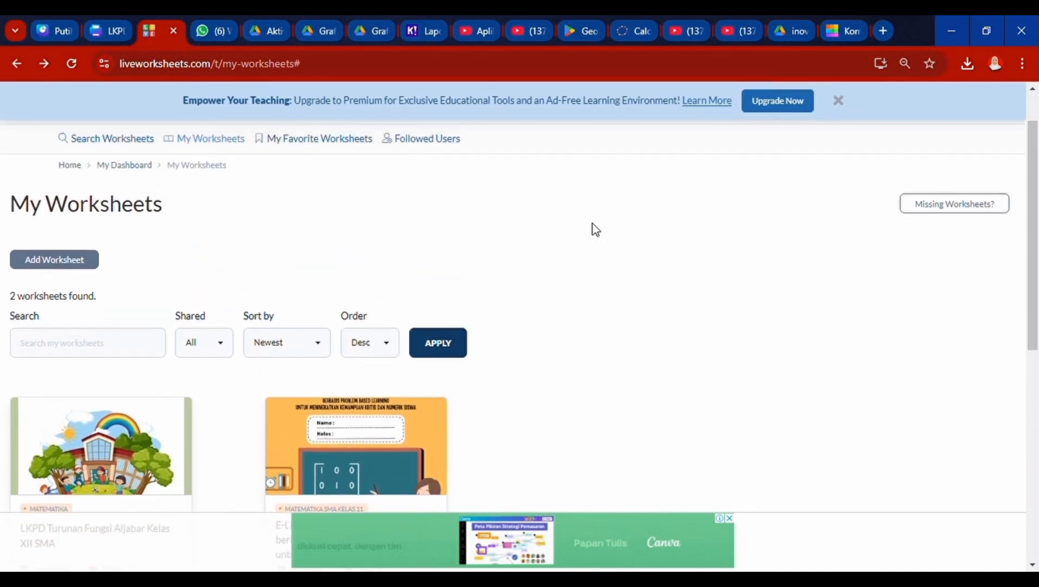
- Add a new worksheet on My Worksheets and scroll to the background image upload step
scroll(593, 223, down, 2)
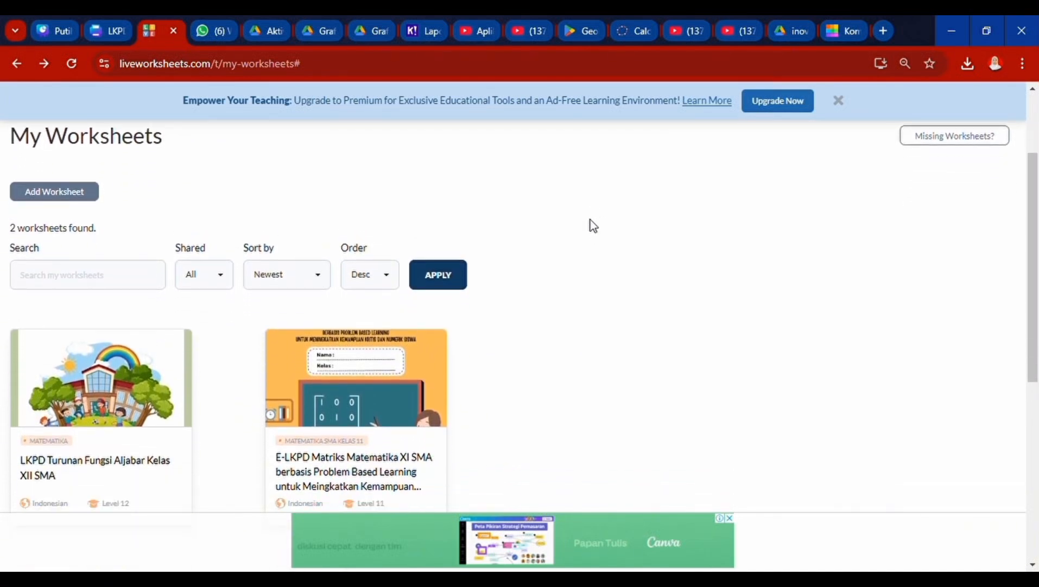
click(66, 199)
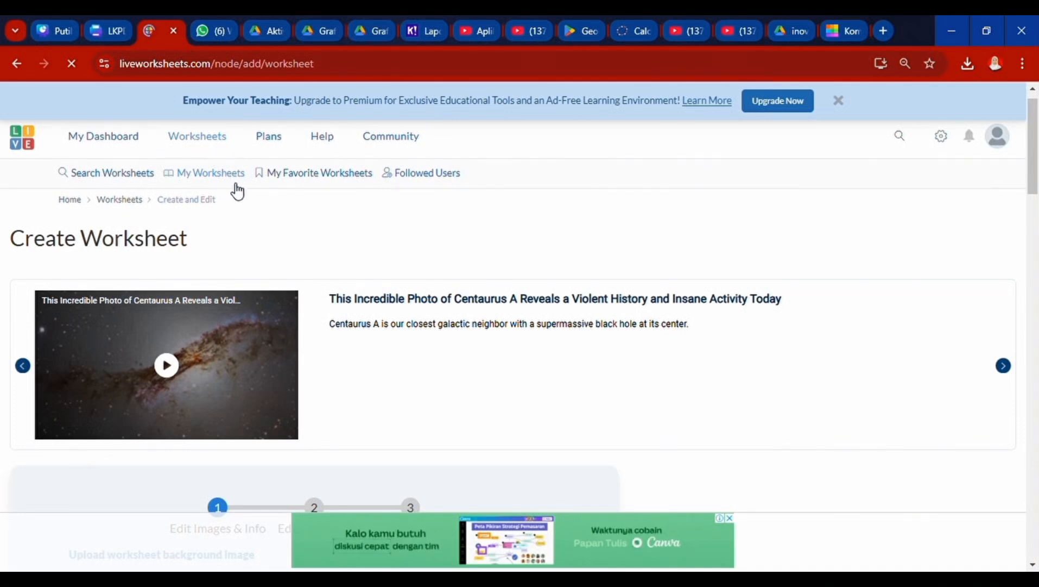
scroll(273, 220, down, 1)
scroll(272, 220, down, 4)
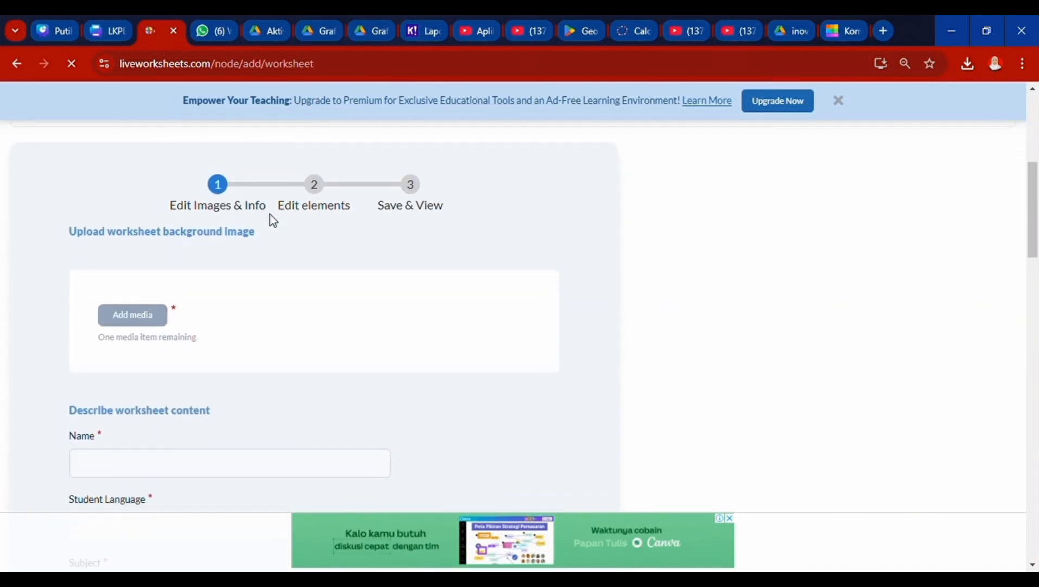
scroll(148, 225, down, 1)
- Upload the compressed LKPD Kelas 12 PDF into the media library as a new image set
click(128, 241)
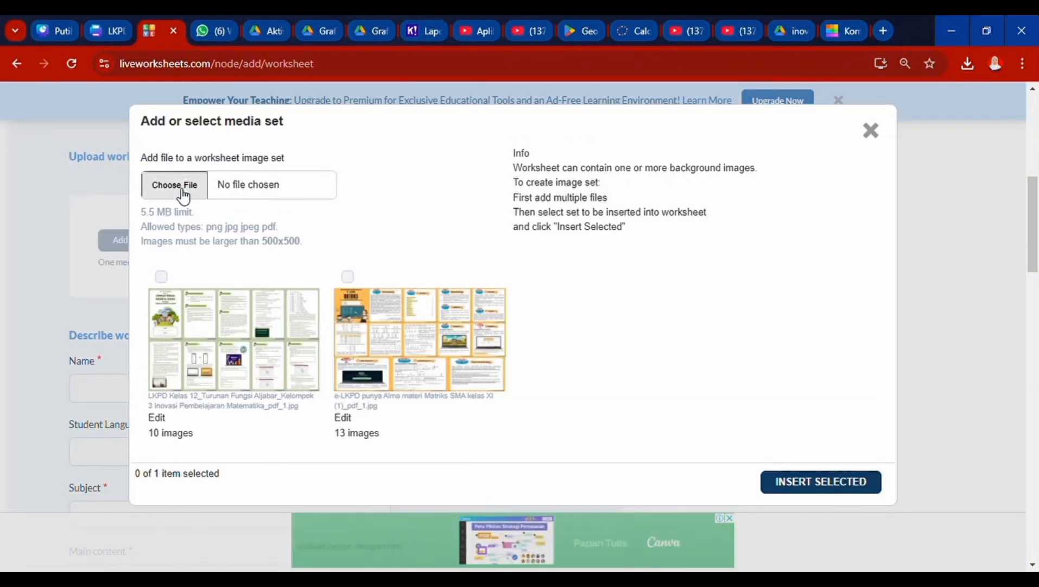
click(182, 195)
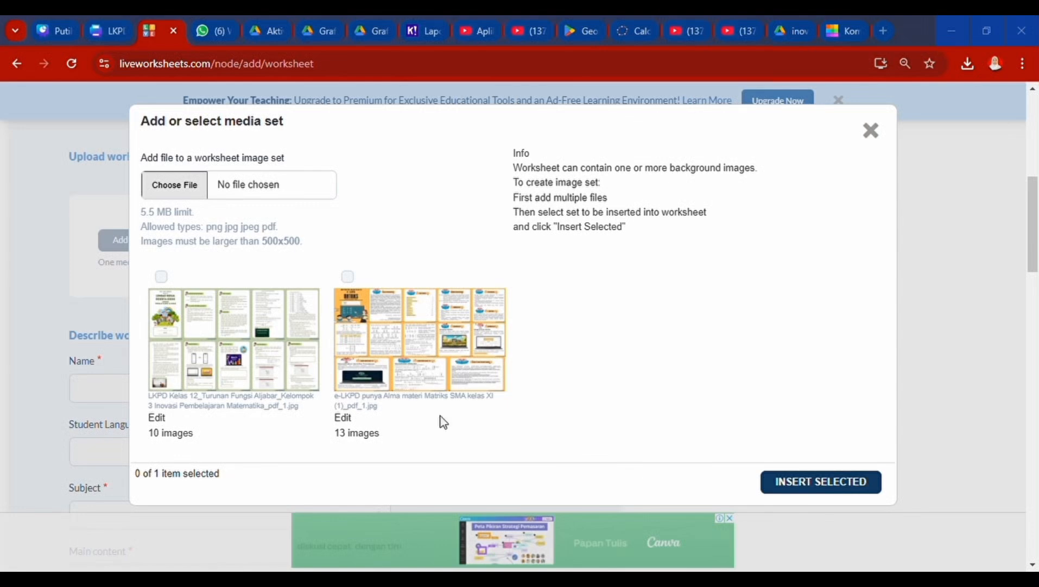
double_click(145, 221)
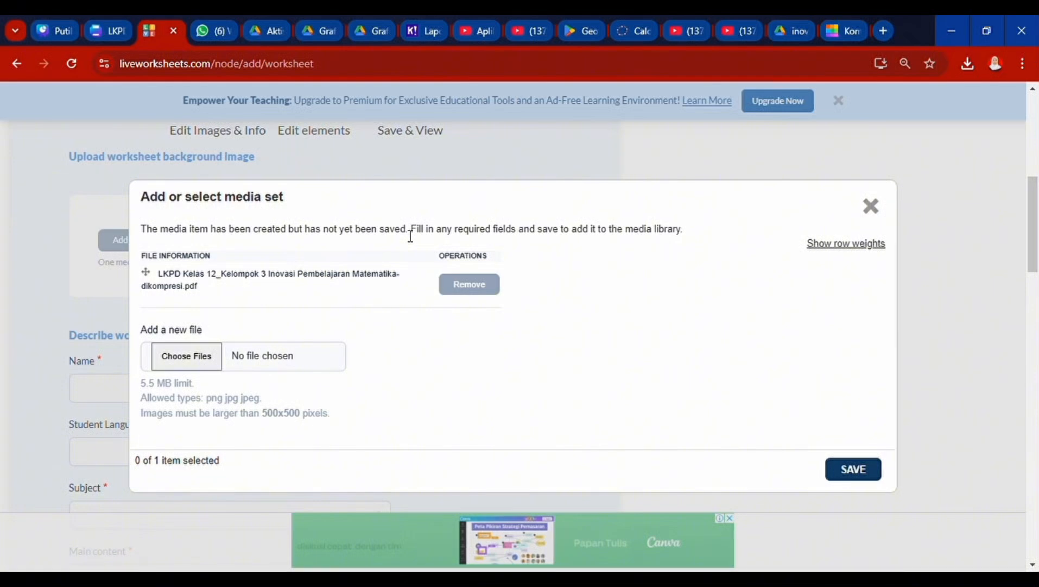
scroll(380, 362, down, 1)
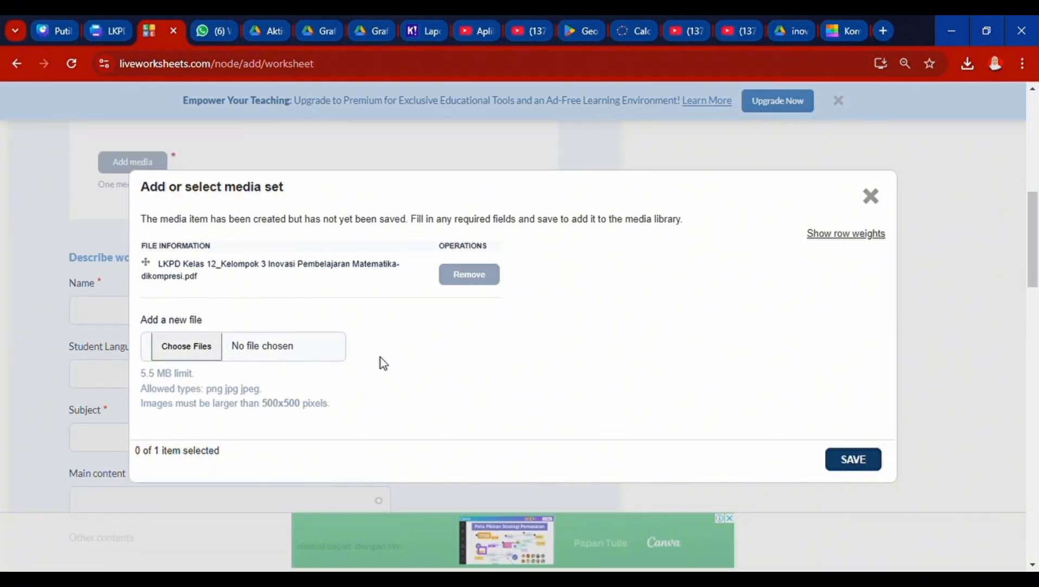
click(853, 459)
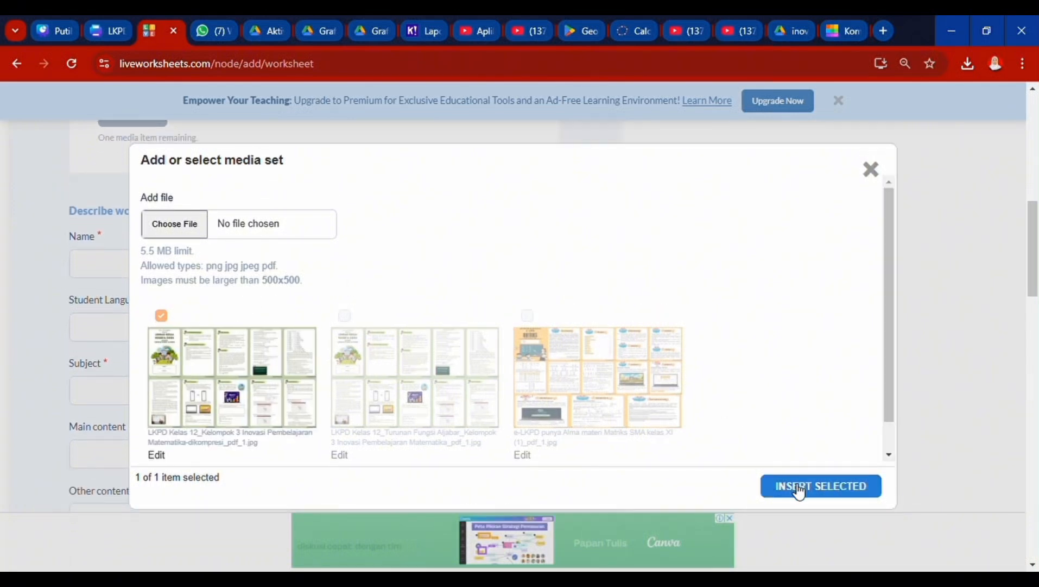
- Insert the ticked LKPD image set as the worksheet's background pages
click(799, 489)
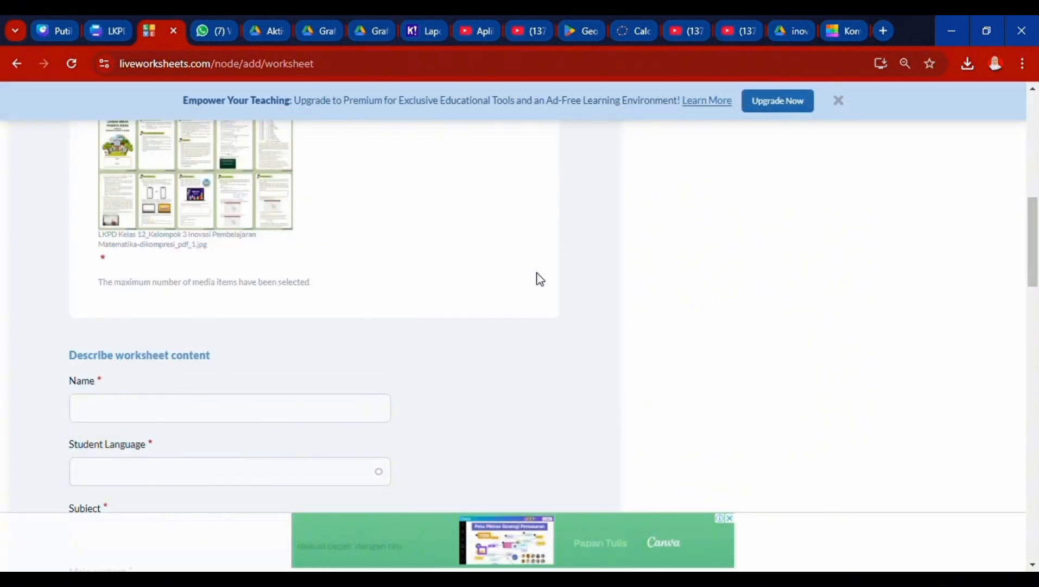
scroll(537, 279, up, 4)
scroll(273, 422, down, 4)
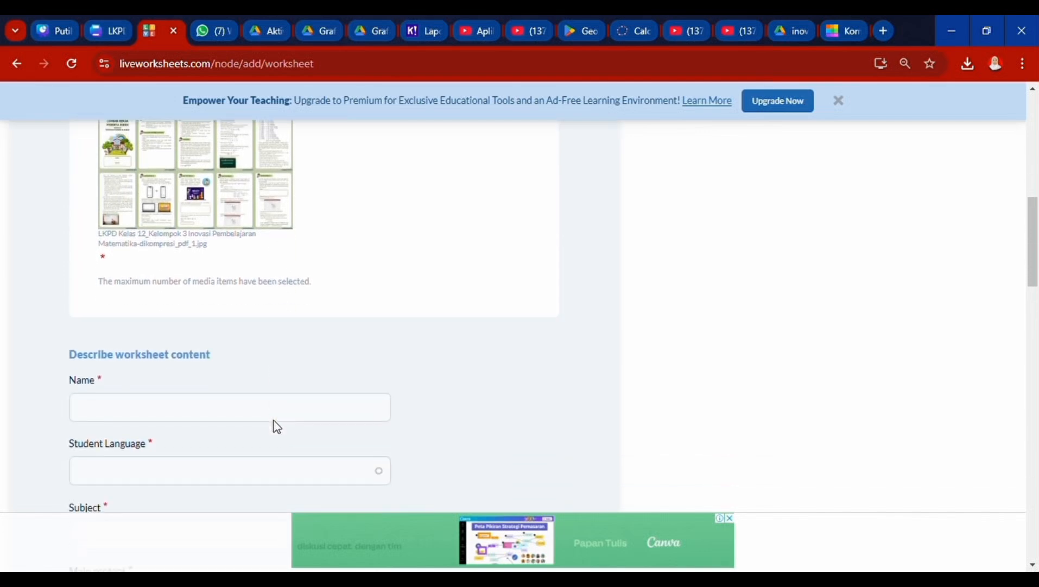
scroll(273, 421, down, 3)
scroll(158, 270, down, 1)
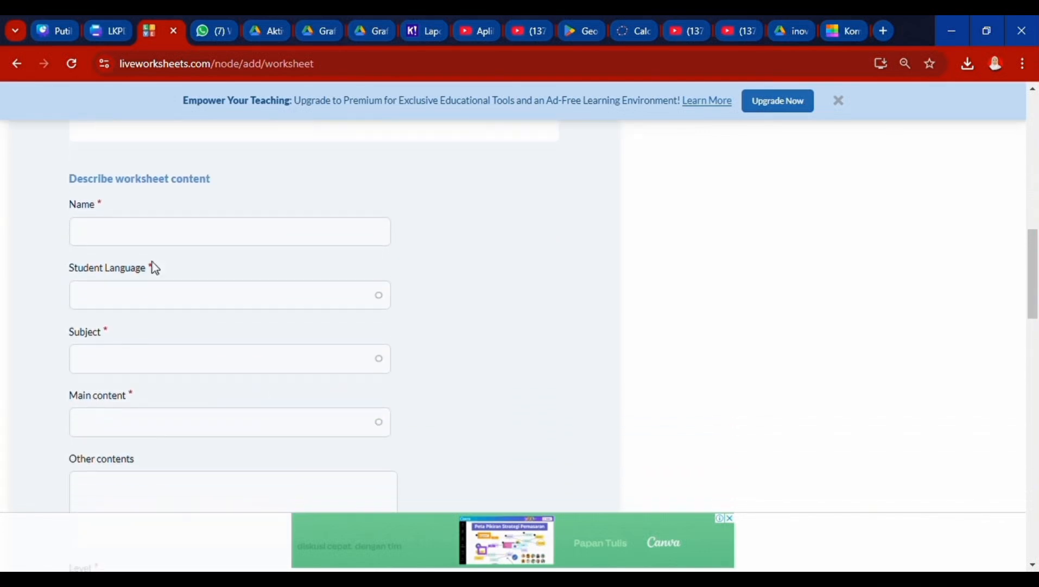
- Name the worksheet 'E-LKPD Turunan Fungsi Aljabar Kelas 12 IPA' and set the language to Indonesian
click(200, 245)
scroll(118, 232, down, 1)
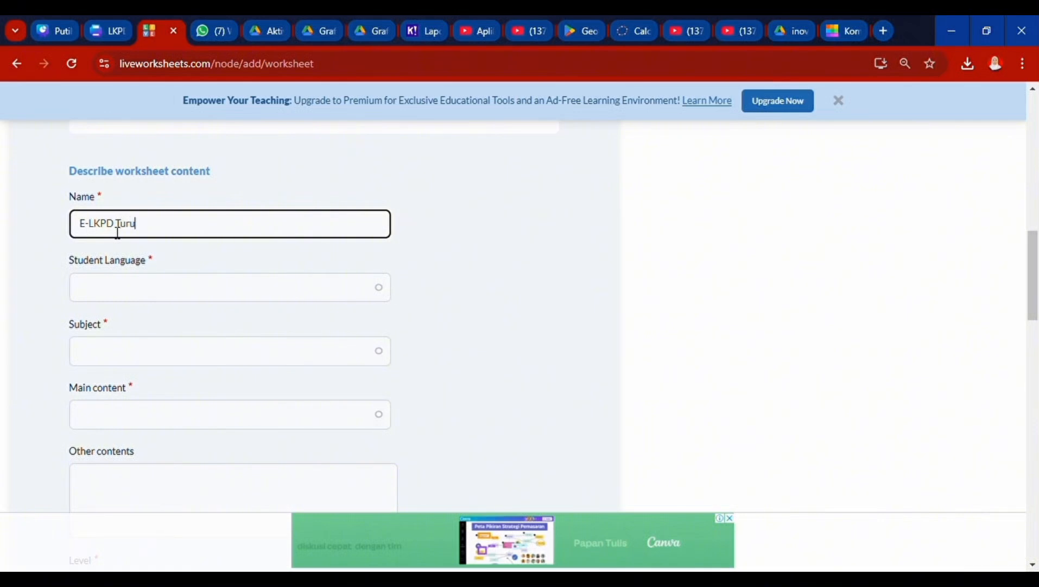
text(E-LKPD Turunan Fungsi Aljabar Kelas 12 IPA)
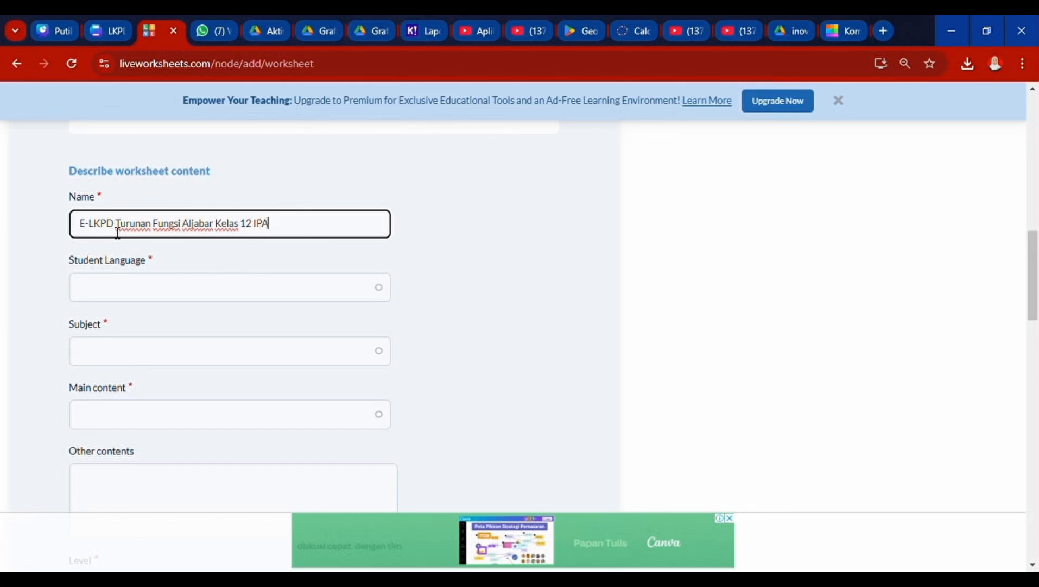
click(184, 284)
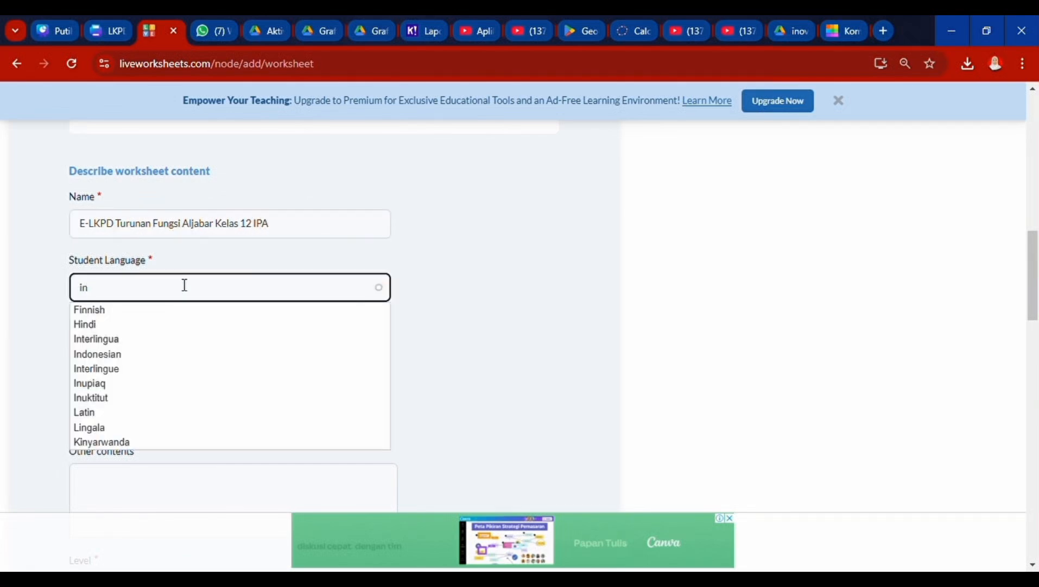
click(96, 354)
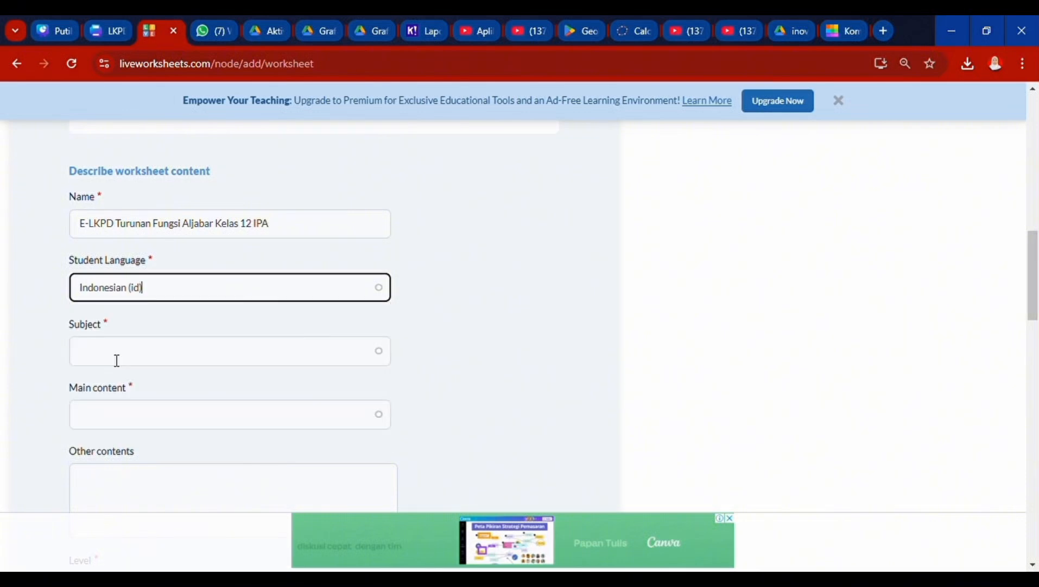
scroll(116, 284, down, 2)
- Set the subject to Matematika and the main content to Turunan Fungsi Aljabar
click(129, 255)
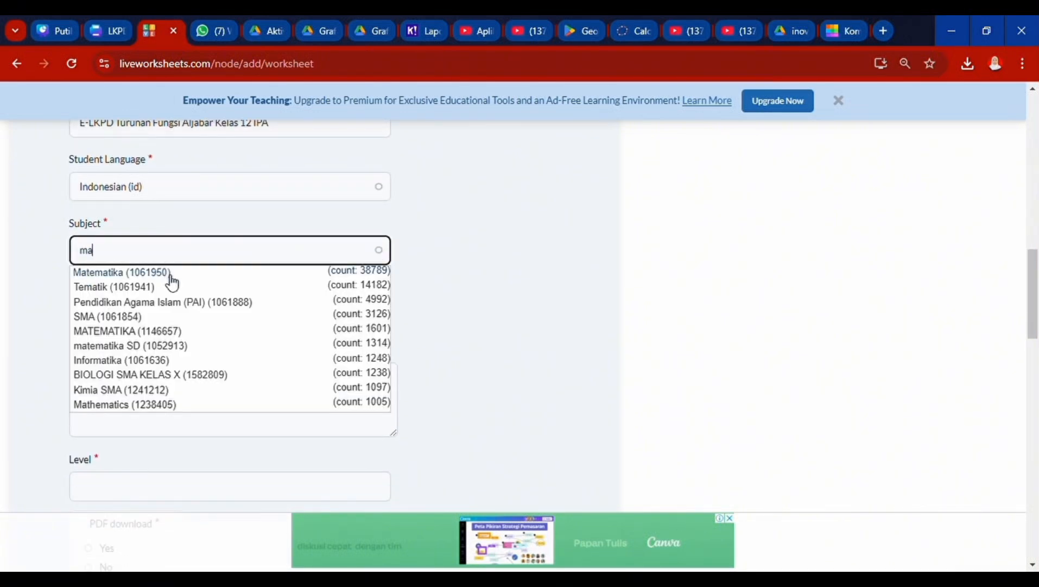
click(166, 273)
scroll(111, 244, down, 2)
click(111, 234)
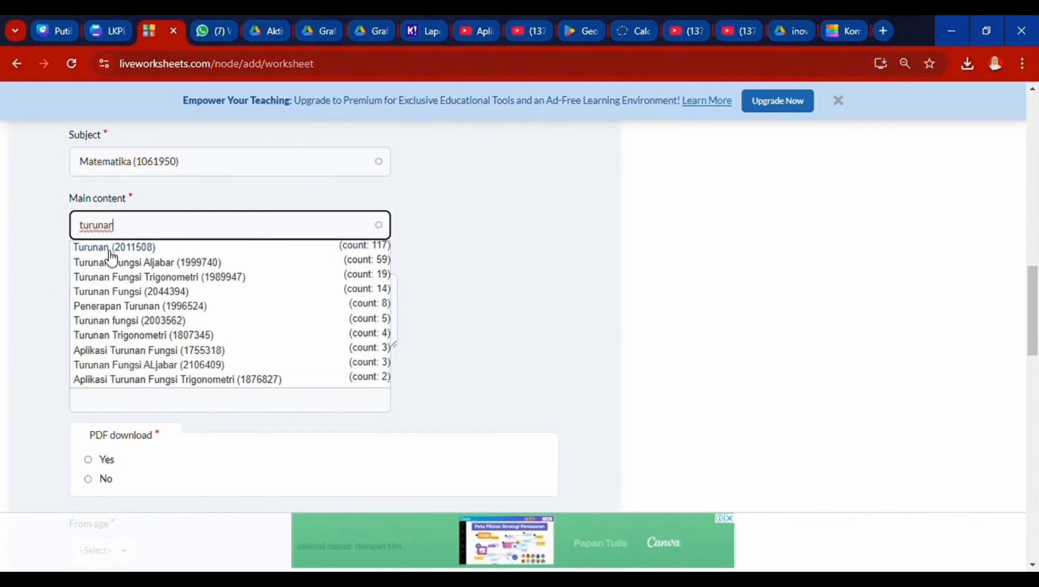
click(121, 265)
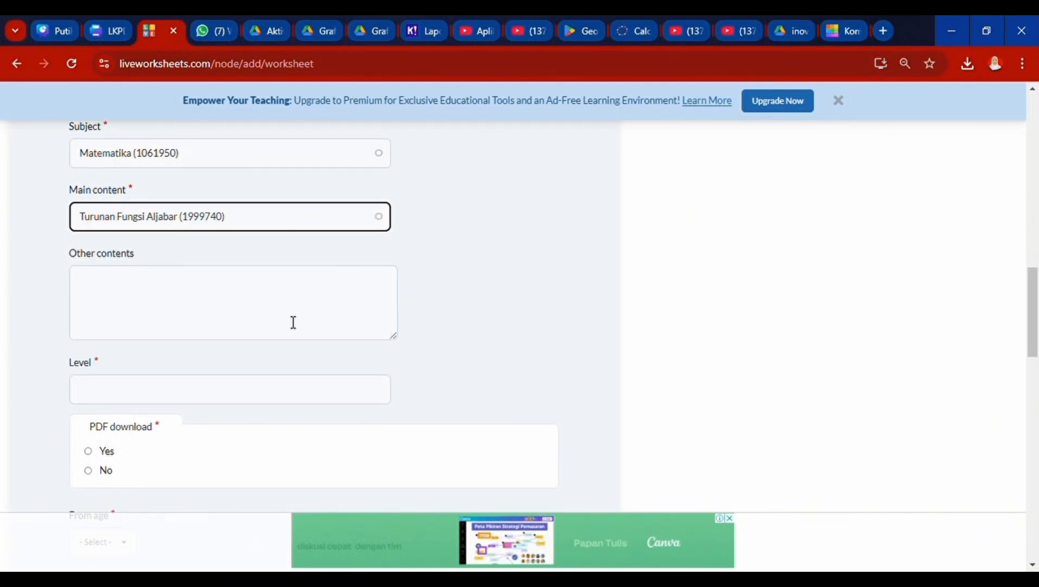
scroll(292, 323, down, 2)
scroll(207, 230, down, 1)
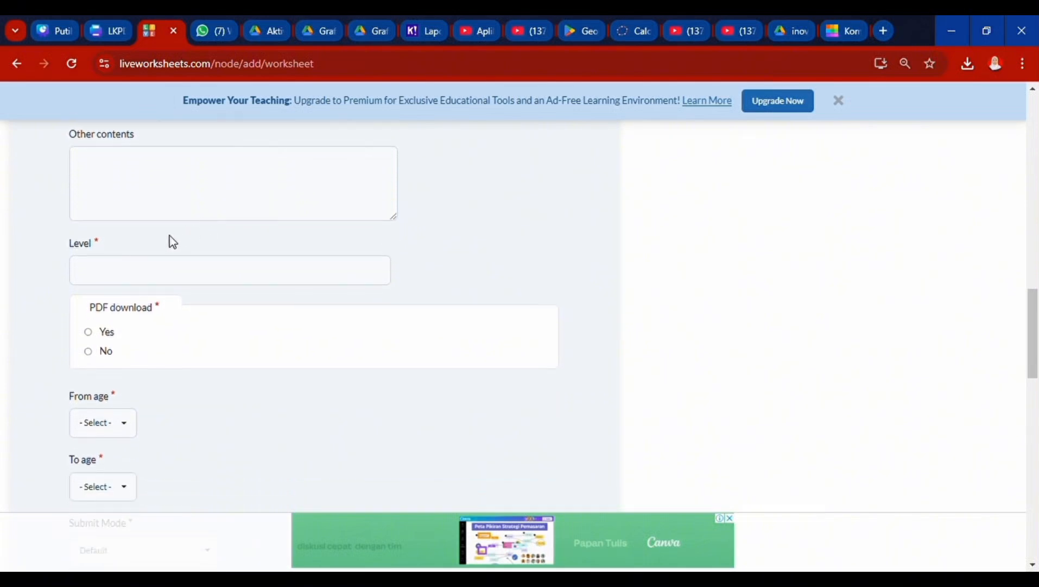
- Set Level to 12, allow PDF download, and set the age range to 13–17
click(137, 279)
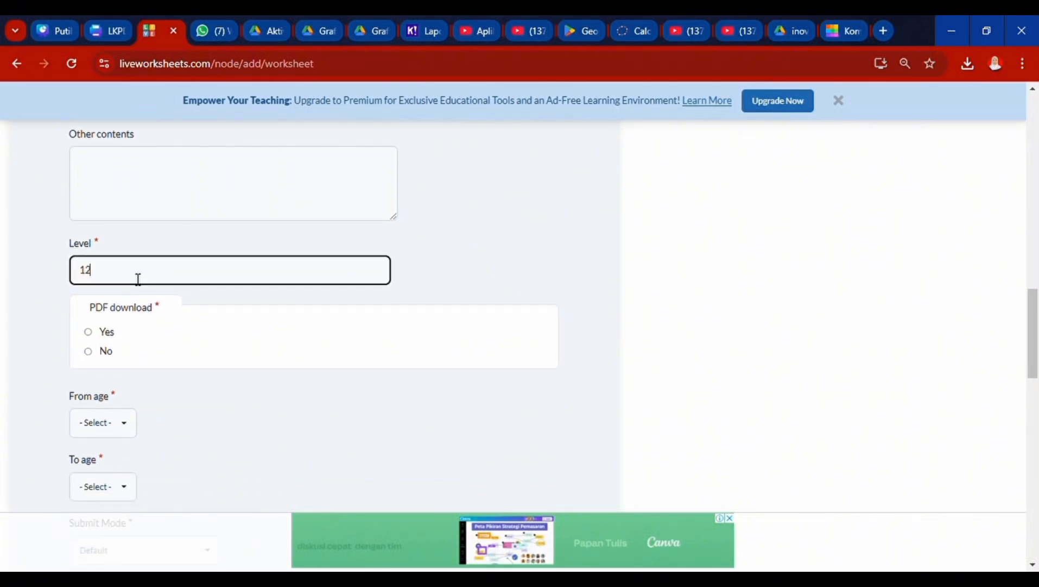
scroll(138, 279, down, 2)
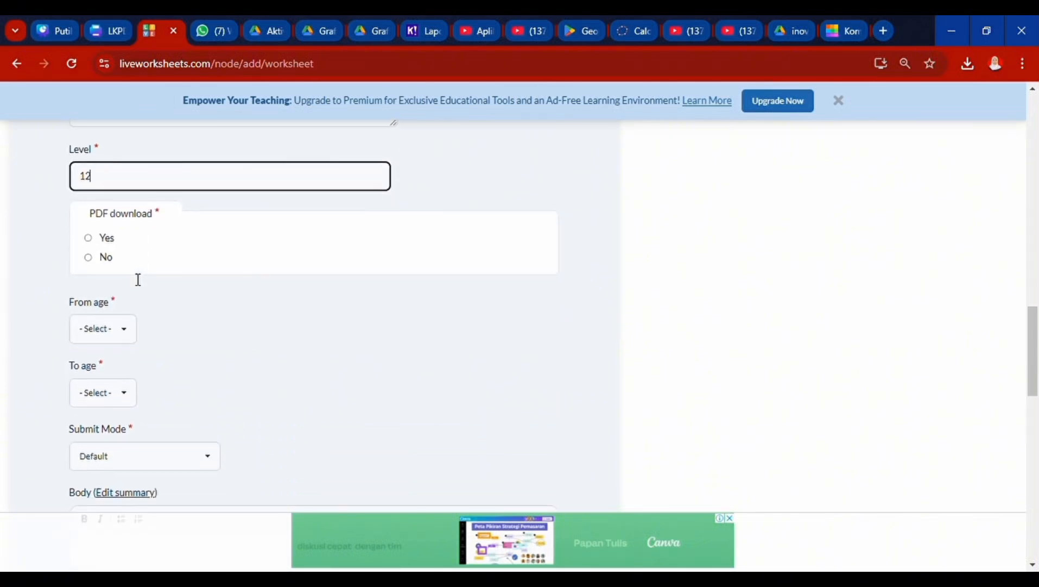
click(88, 237)
scroll(271, 326, down, 1)
click(108, 274)
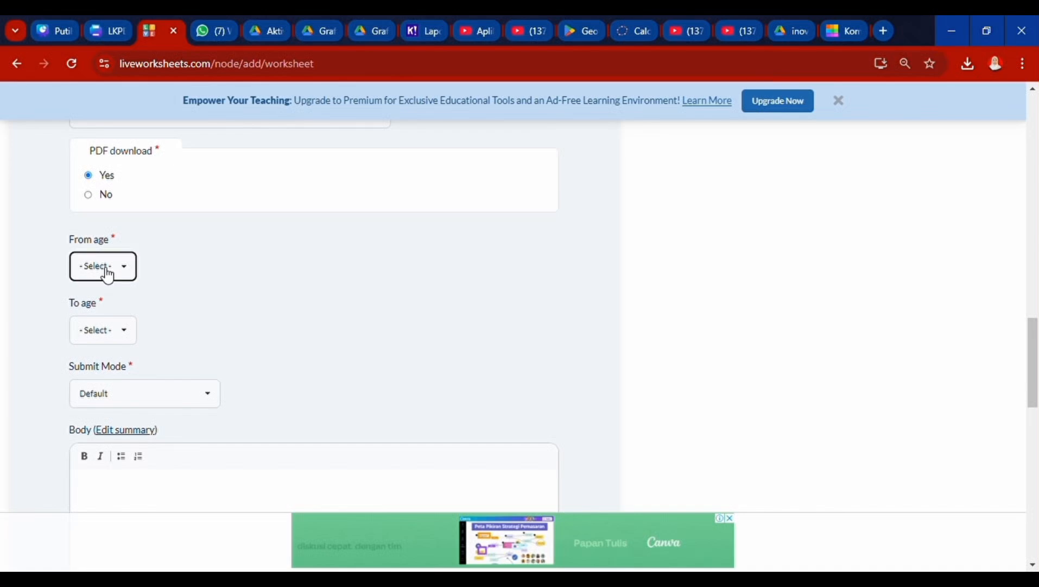
click(115, 474)
click(116, 328)
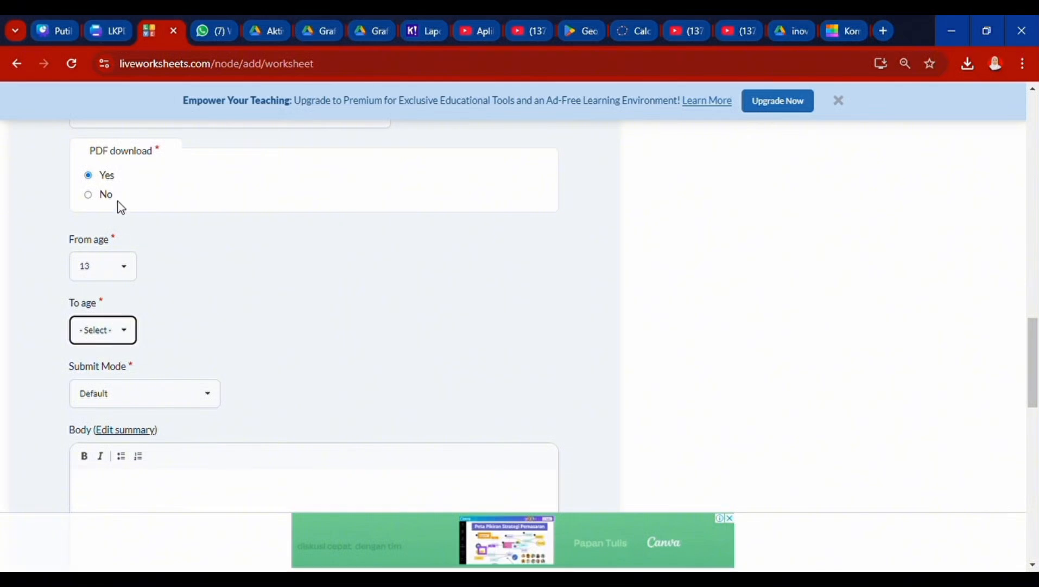
text(17)
scroll(230, 387, down, 3)
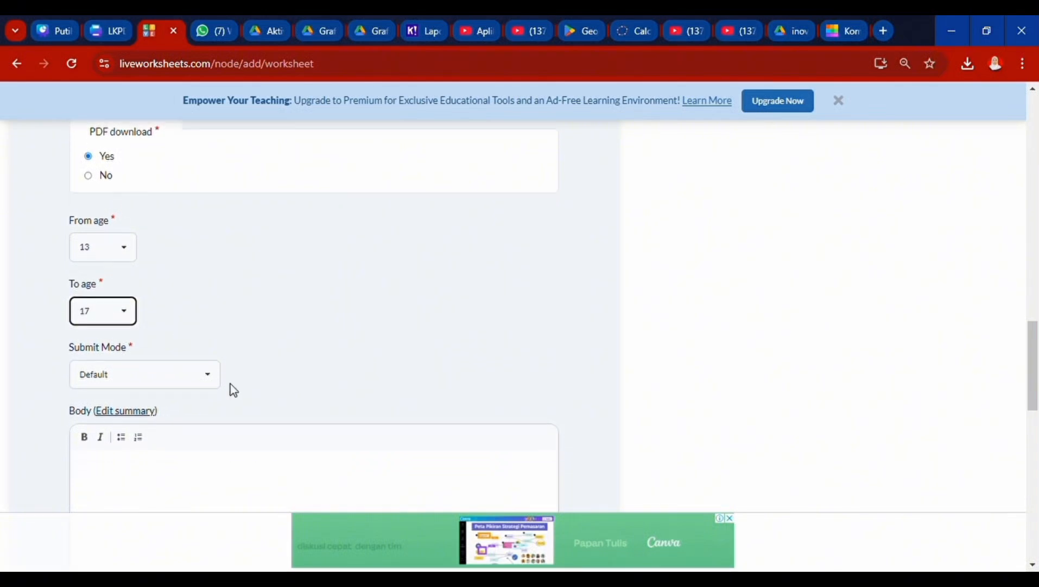
- Keep Default submit mode and Public sharing, then save and go to Edit Elements
click(174, 260)
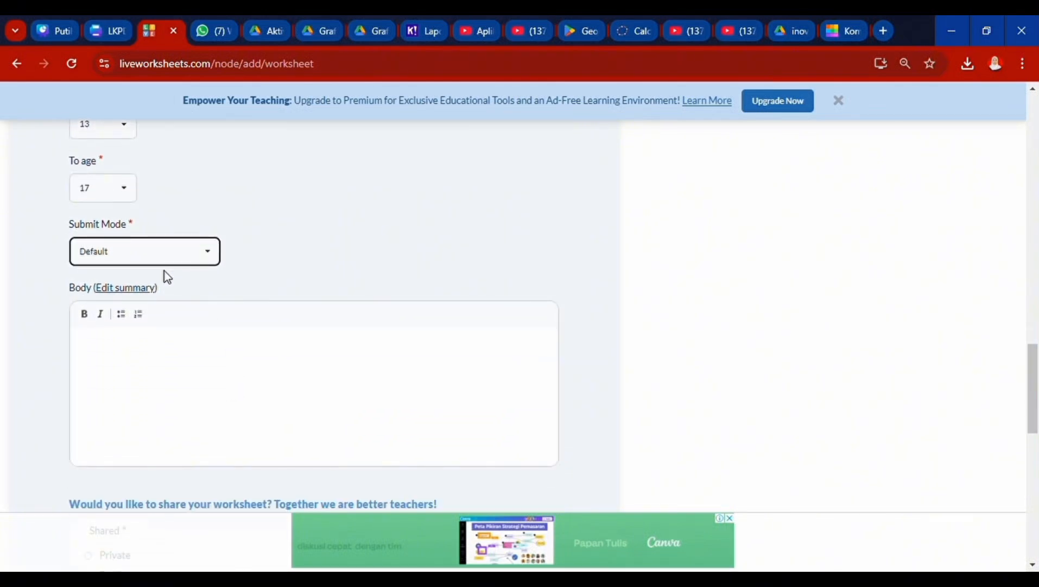
scroll(262, 327, down, 6)
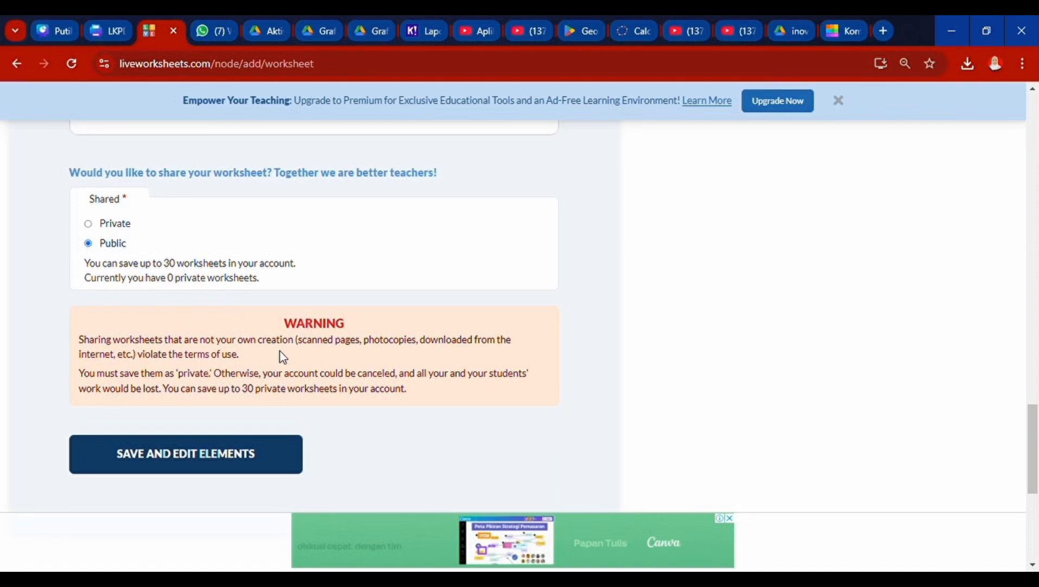
scroll(280, 350, down, 2)
click(185, 372)
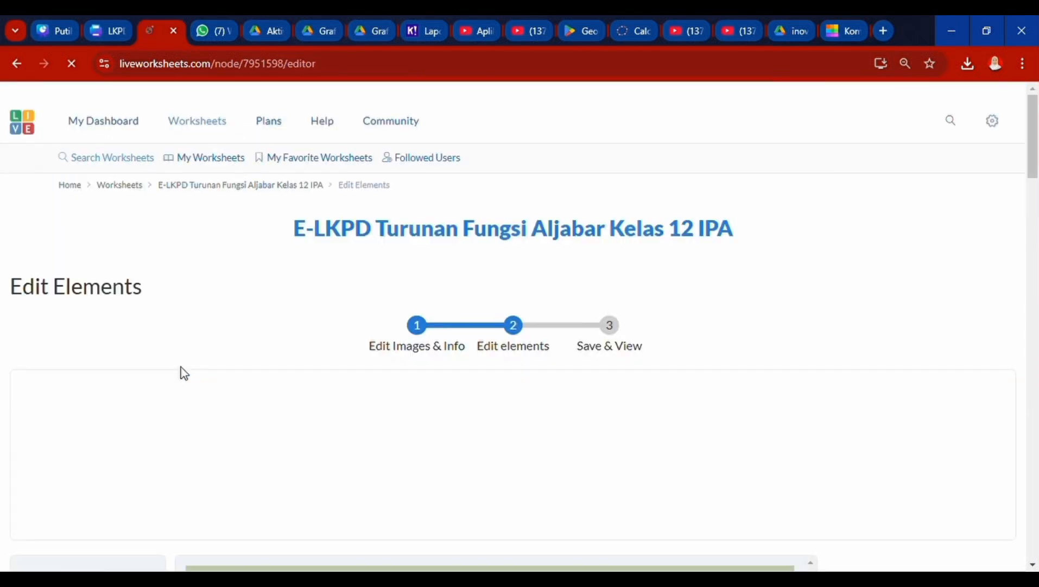
- Scroll the loaded editor down the cover page to the NAMA/KELAS box
scroll(505, 393, down, 8)
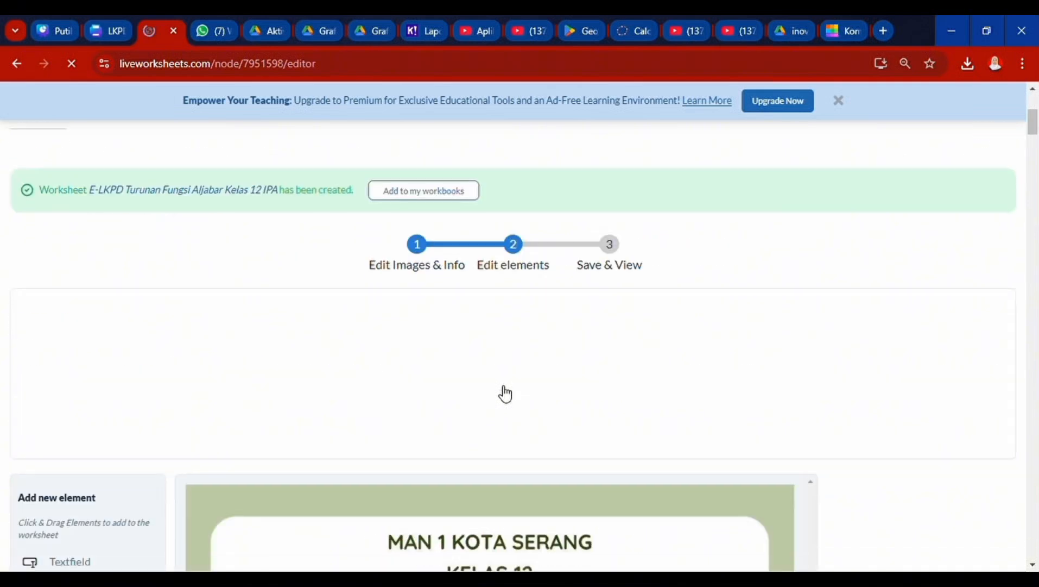
scroll(499, 386, down, 2)
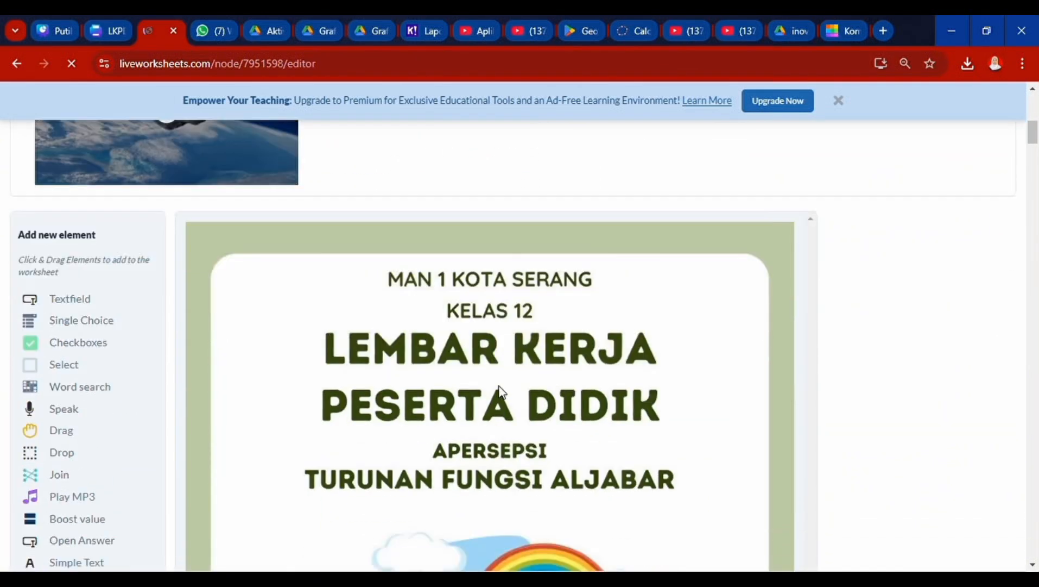
scroll(500, 390, down, 10)
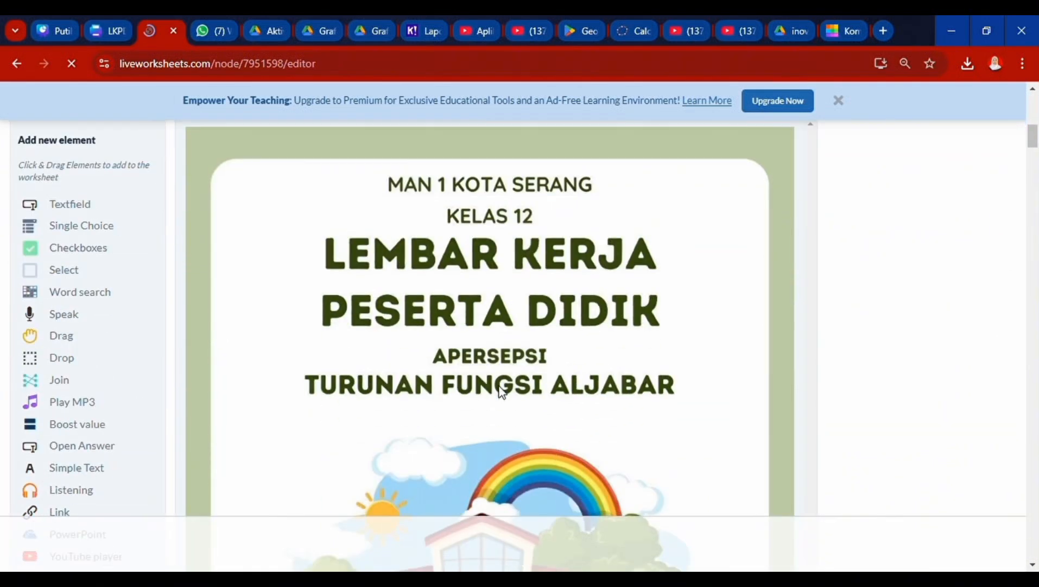
scroll(500, 390, down, 1)
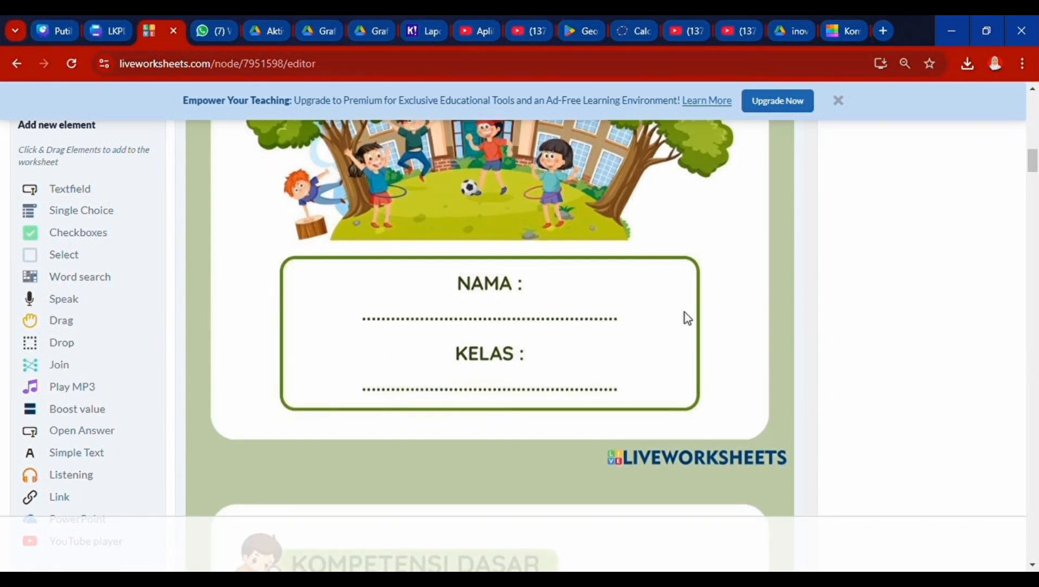
scroll(652, 405, up, 4)
scroll(489, 381, down, 5)
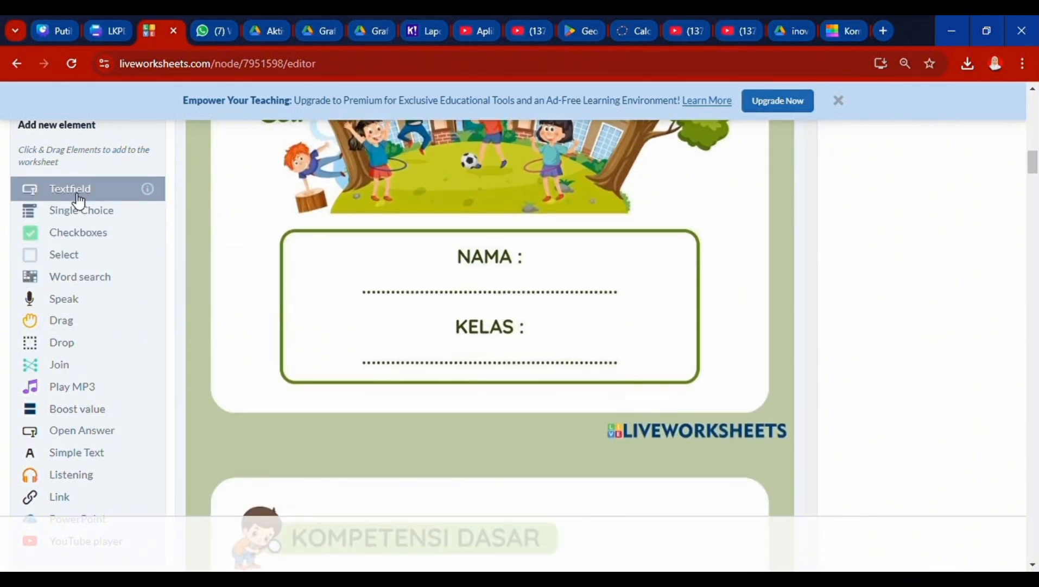
- Place single-line Open Answer fields on the NAMA and KELAS lines, removing a misplaced text field
drag(79, 201, 237, 251)
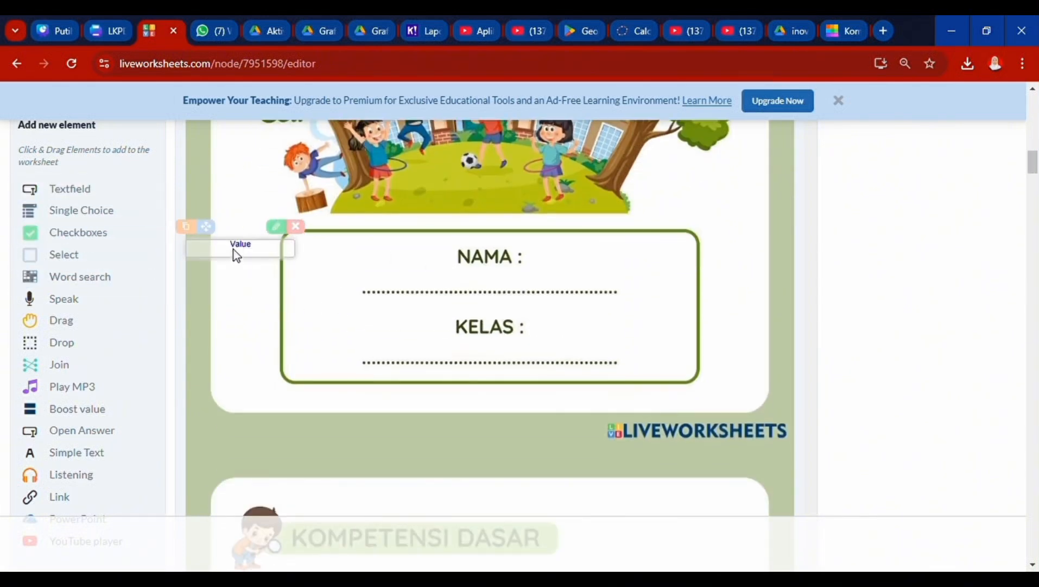
click(296, 227)
scroll(116, 275, down, 1)
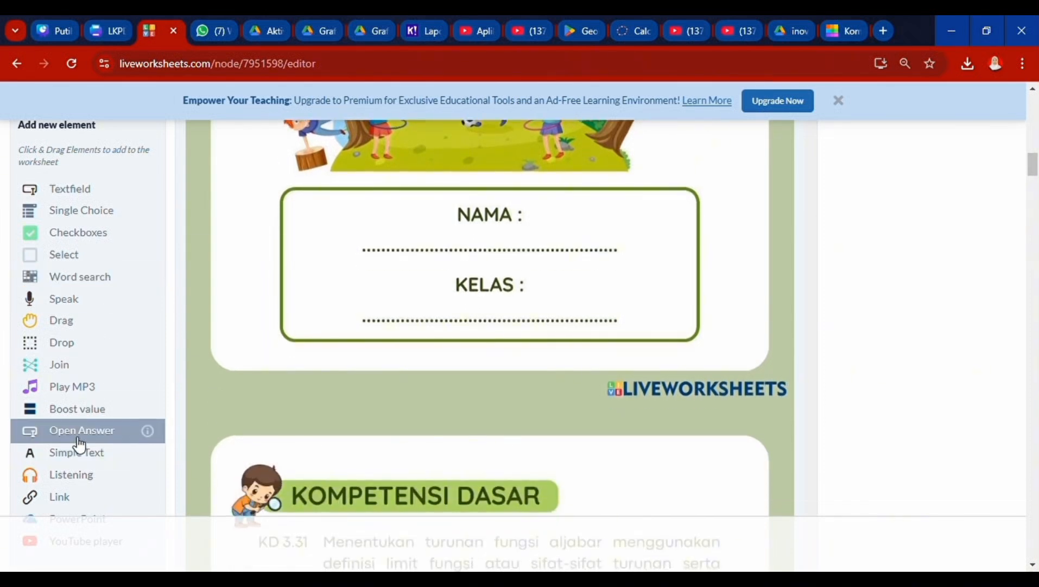
drag(78, 445, 626, 289)
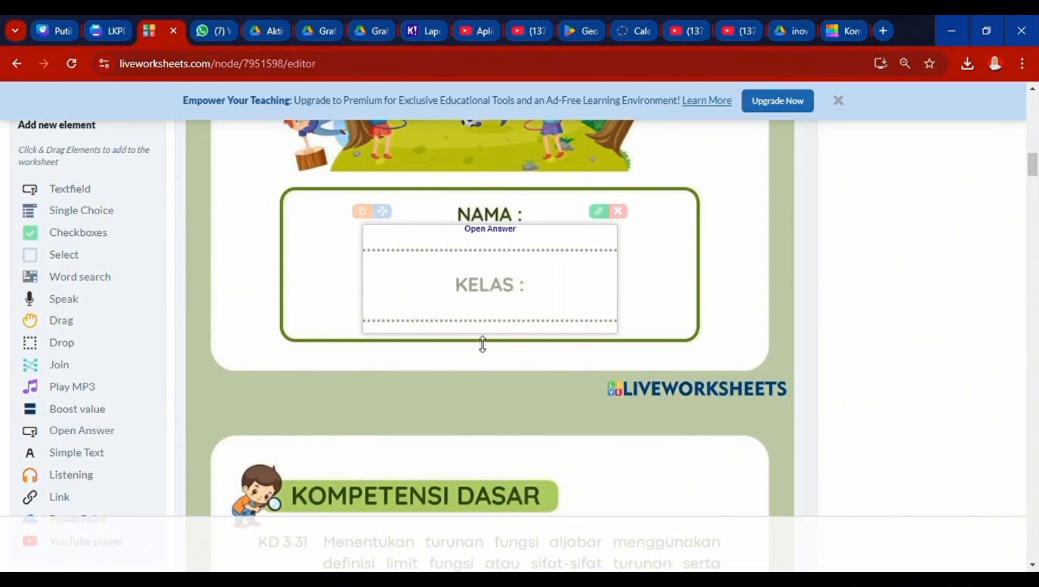
drag(482, 334, 483, 250)
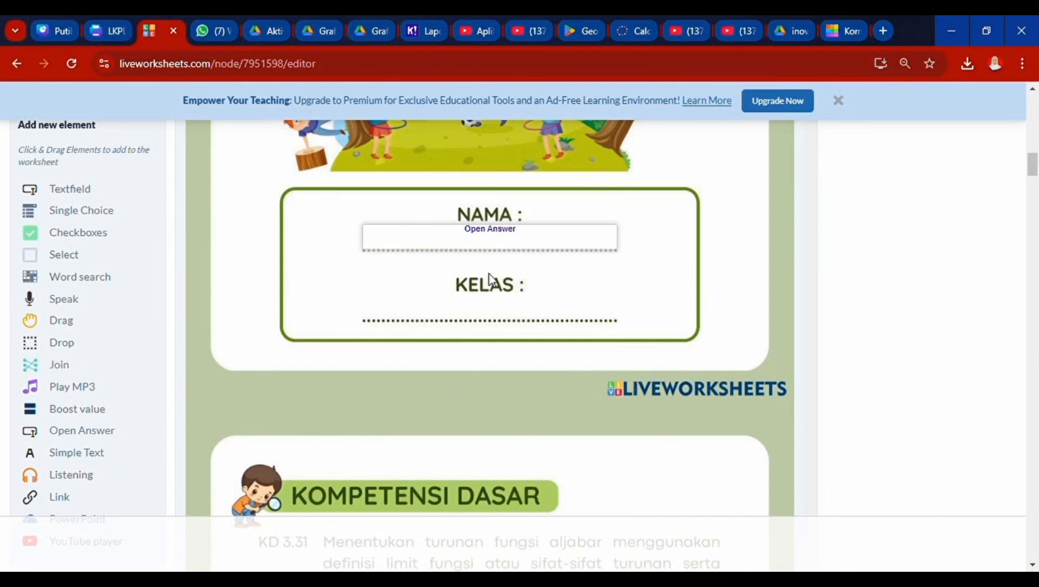
click(362, 211)
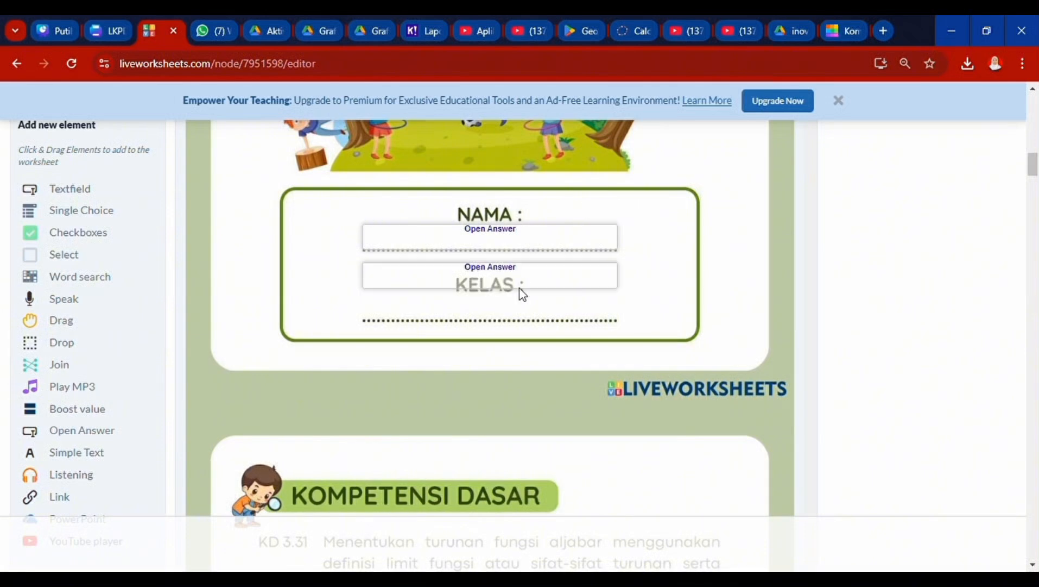
drag(522, 287, 529, 322)
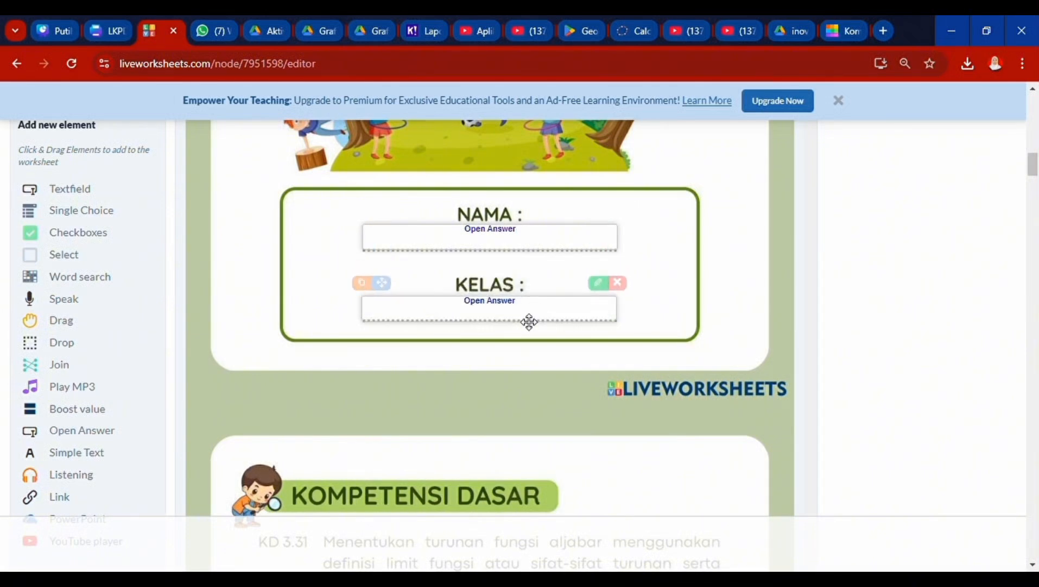
- Locate the video picture under the Contoh example, then switch to the YouTube video tab
scroll(527, 358, down, 15)
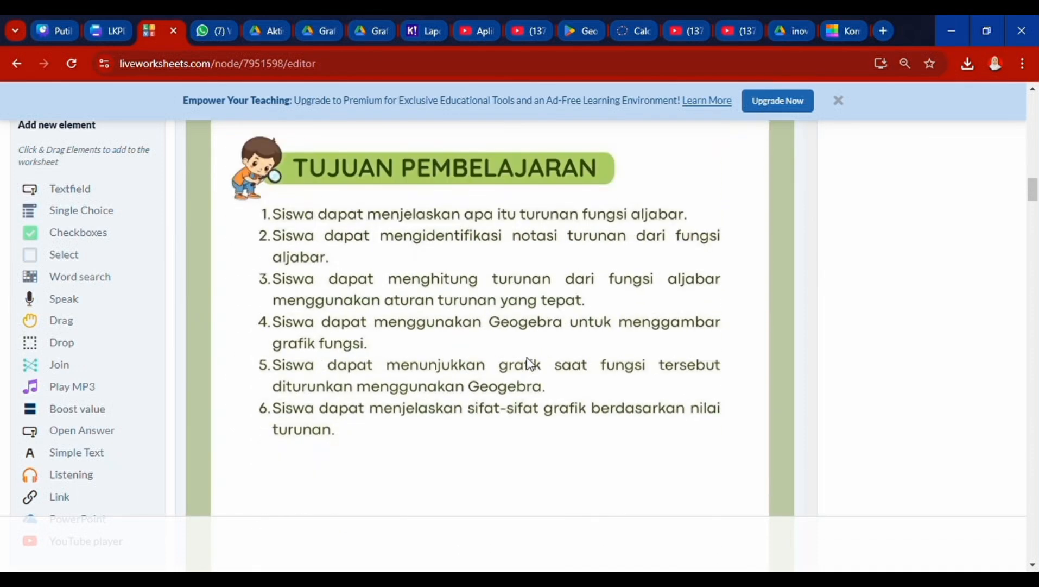
scroll(527, 359, down, 15)
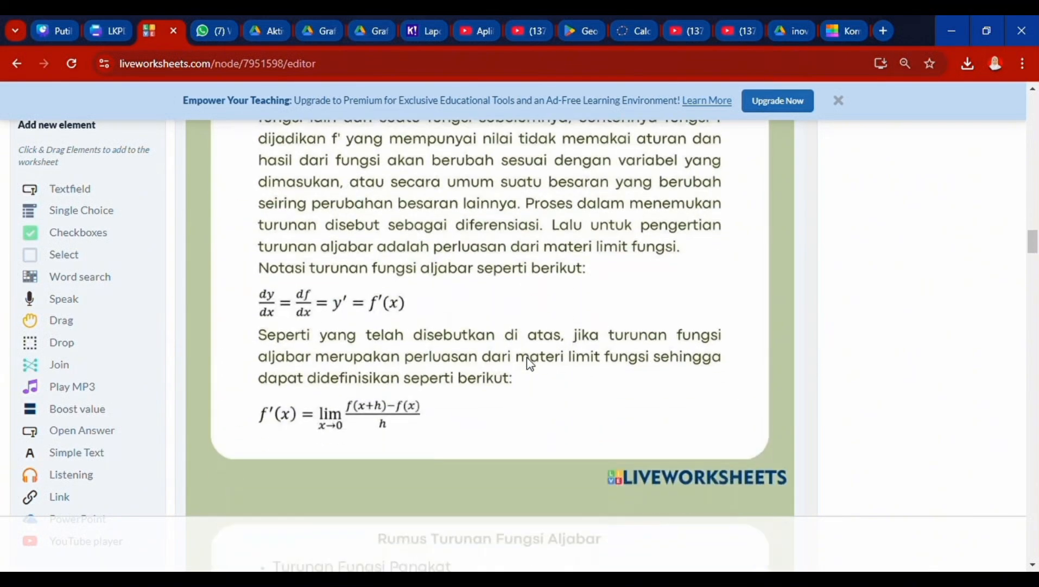
scroll(527, 360, down, 12)
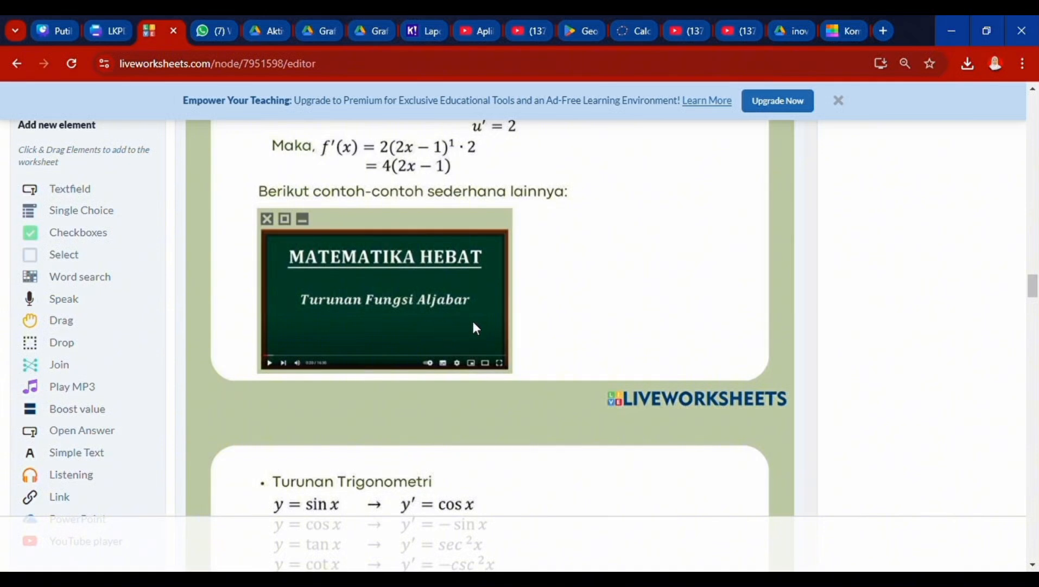
scroll(549, 327, up, 1)
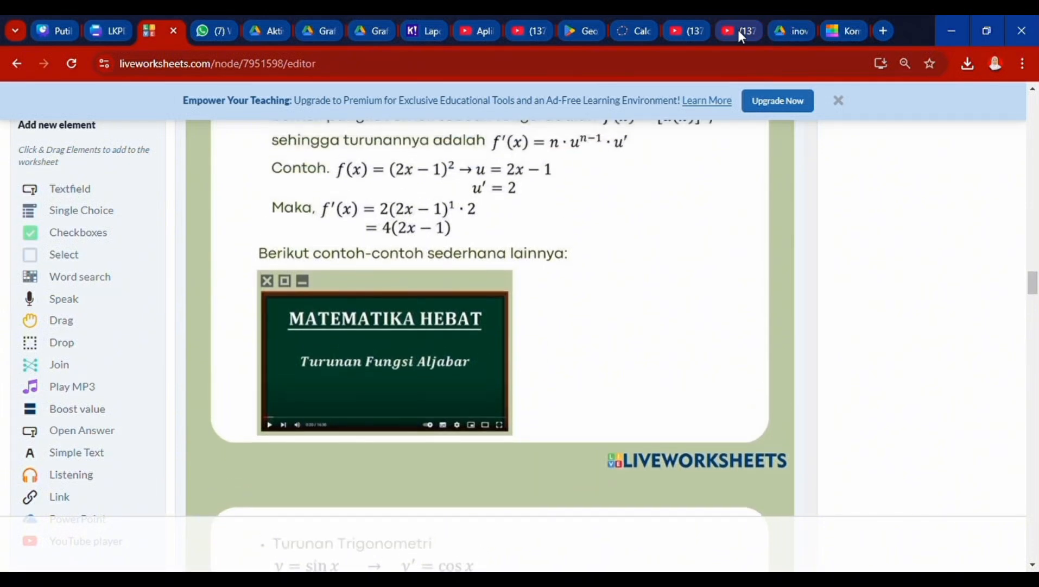
click(739, 31)
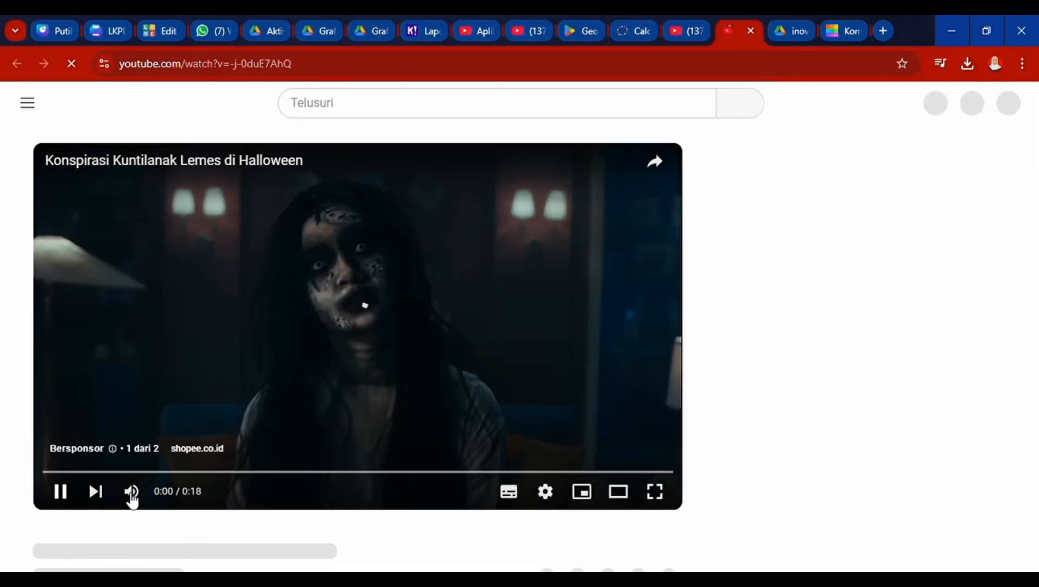
- Mute and skip the ad, copy the video's Bagikan share link, and return to Liveworksheets
click(131, 496)
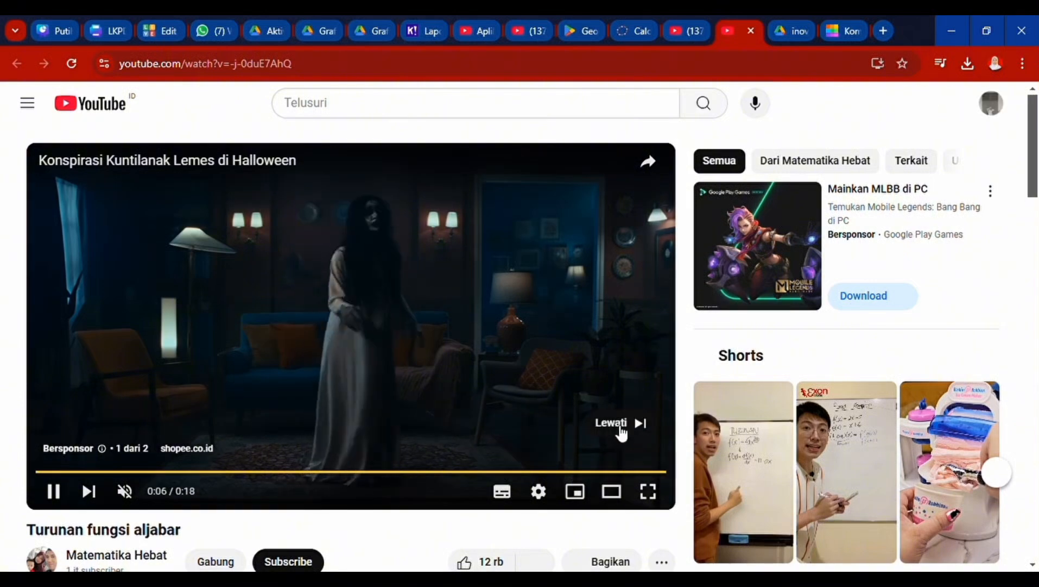
click(615, 424)
scroll(300, 478, down, 2)
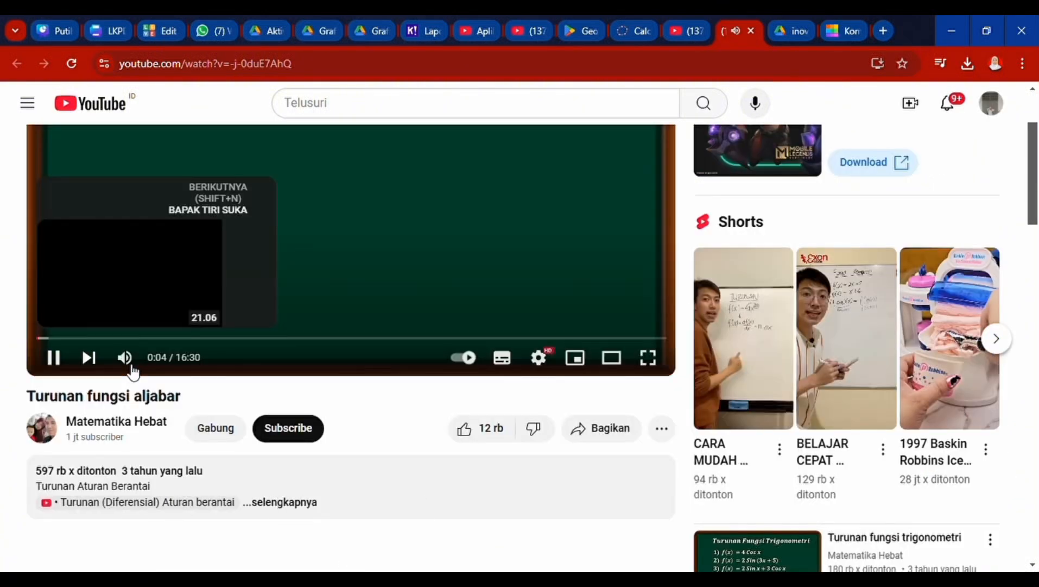
click(595, 438)
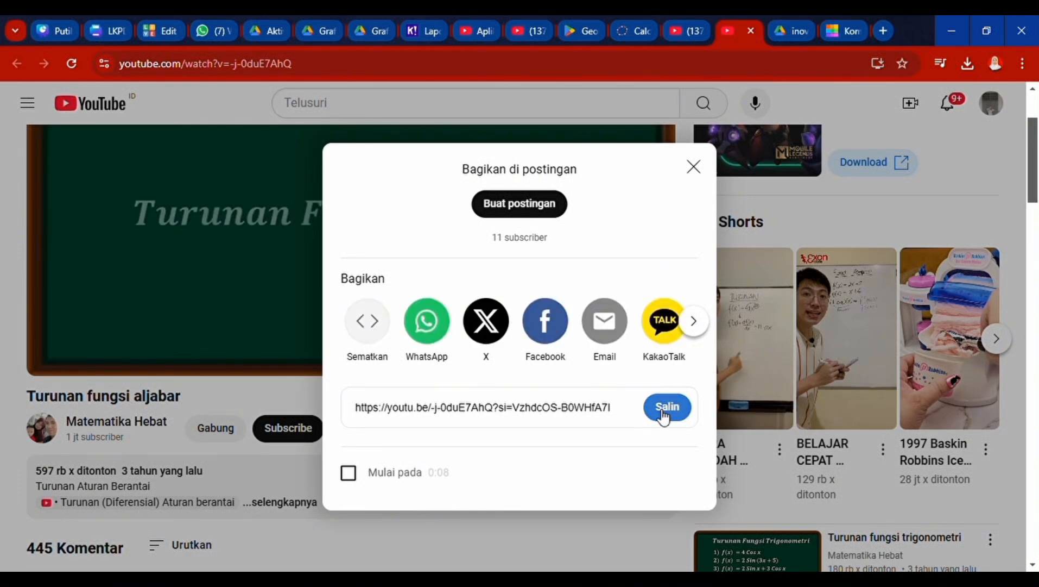
click(667, 418)
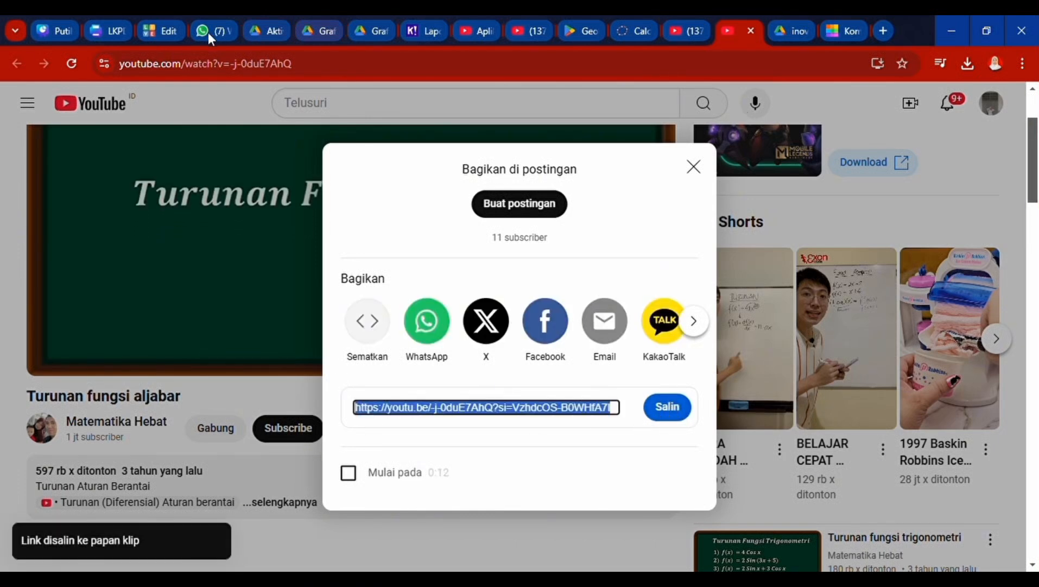
click(156, 32)
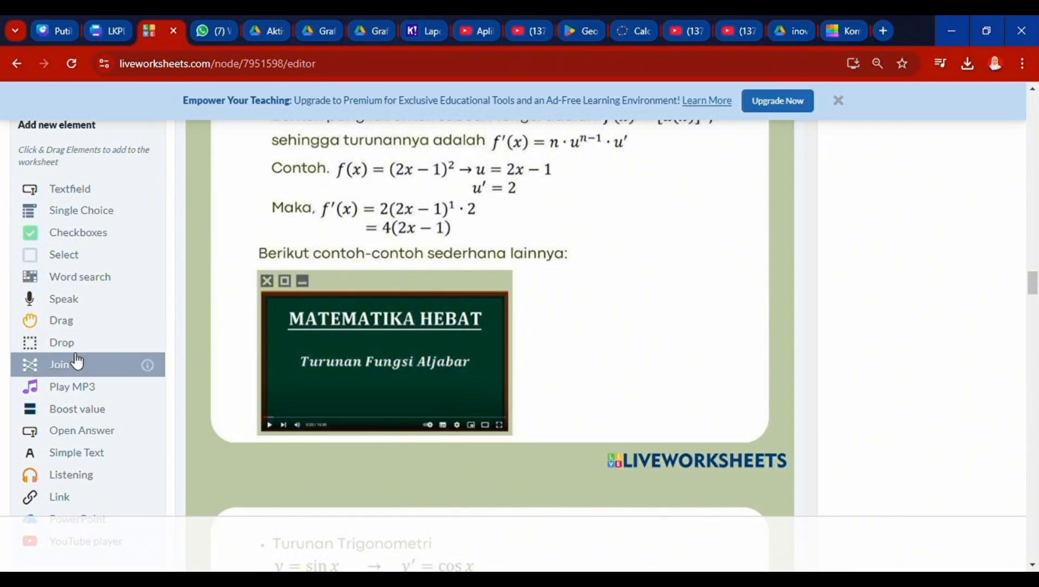
- Stretch a Link element over the video's title and set it to the pasted YouTube URL
scroll(77, 363, down, 1)
drag(54, 504, 507, 239)
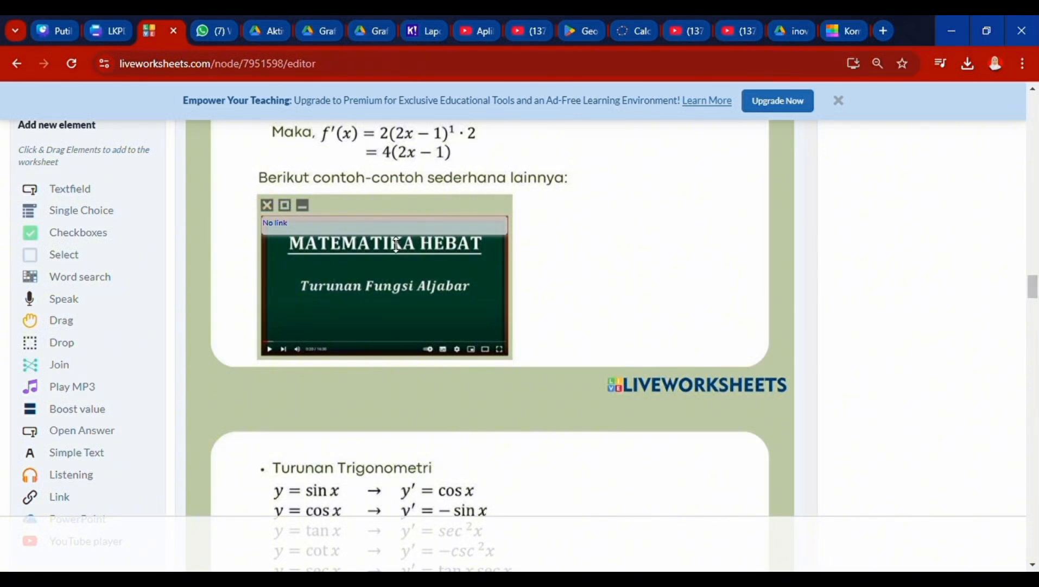
drag(396, 237, 396, 361)
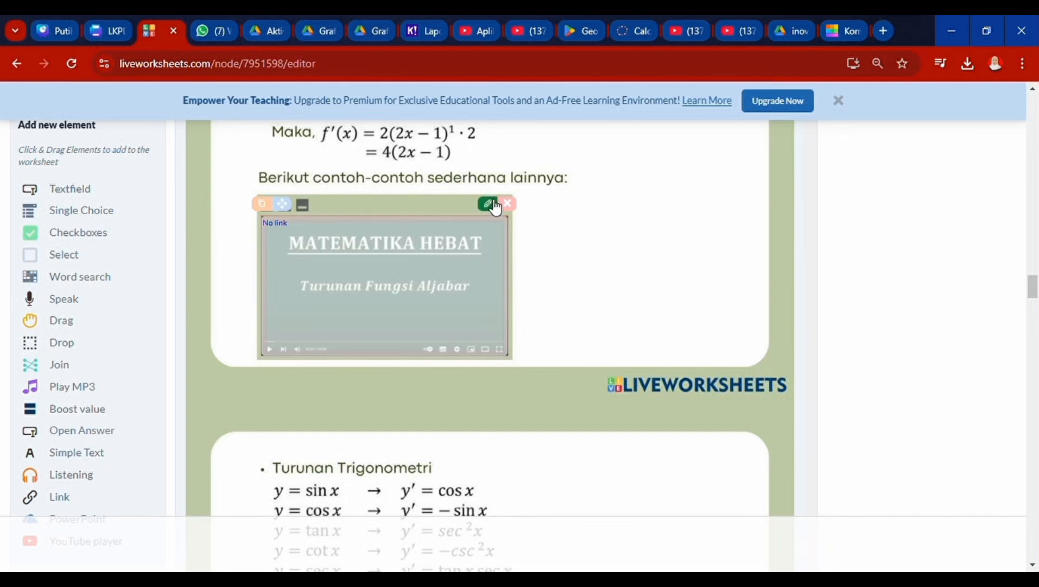
click(488, 203)
click(455, 345)
text(https://youtu.be/-j-0duE7AhQ?si=VzhdcOS-B0WHfA7l)
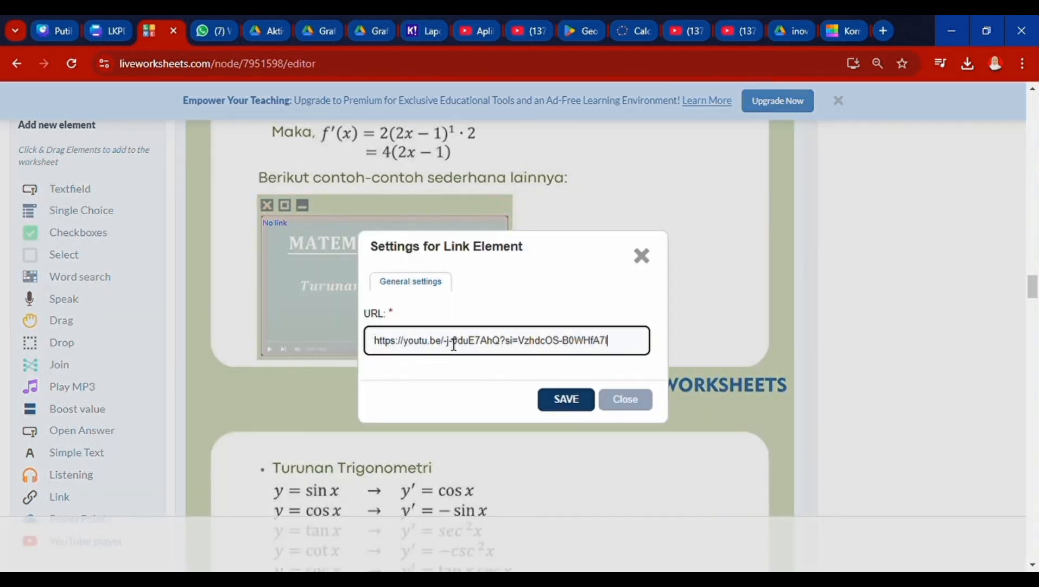
click(565, 398)
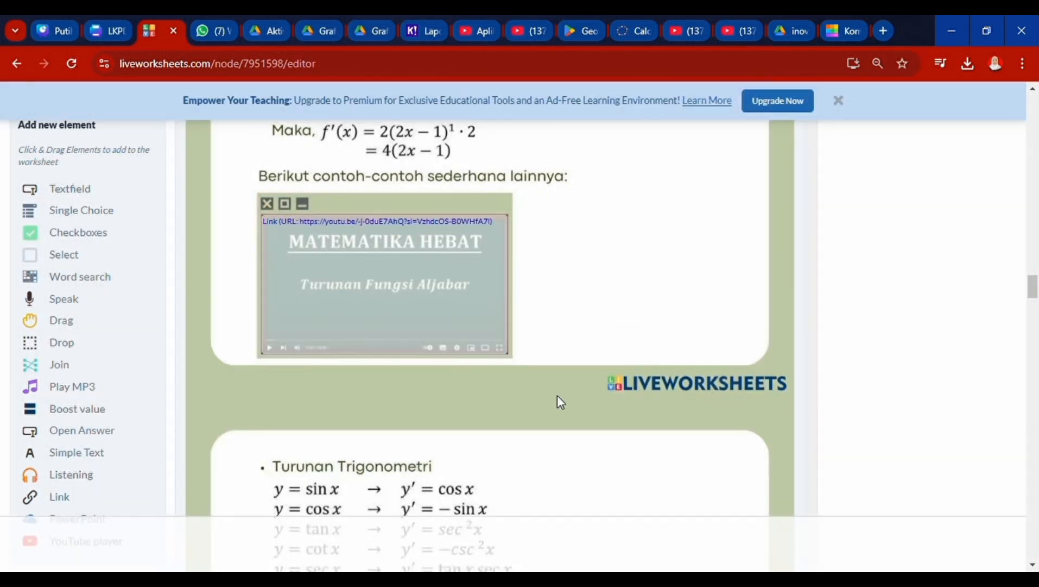
scroll(558, 395, down, 5)
scroll(560, 402, down, 15)
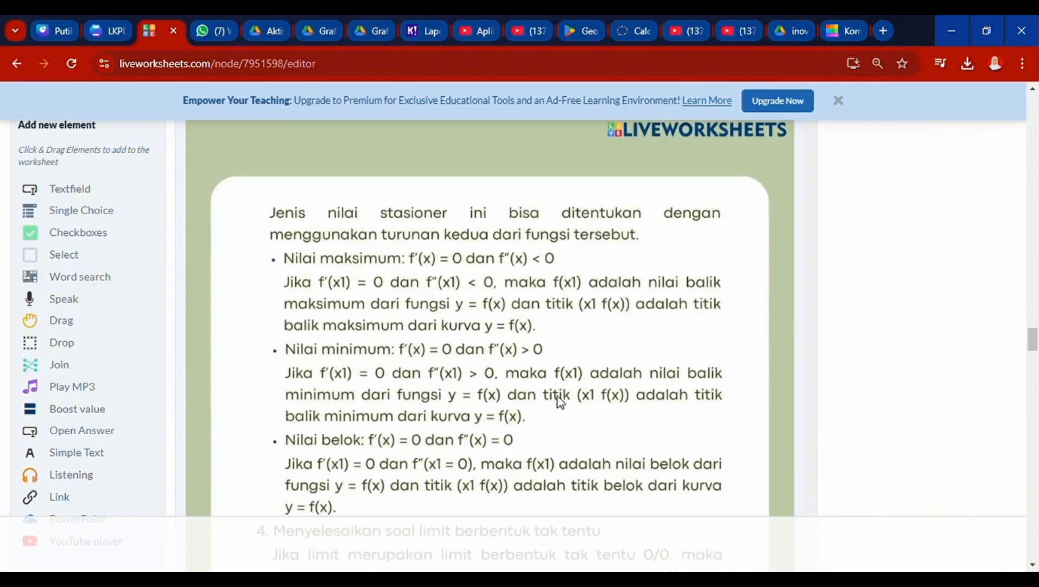
scroll(558, 401, down, 6)
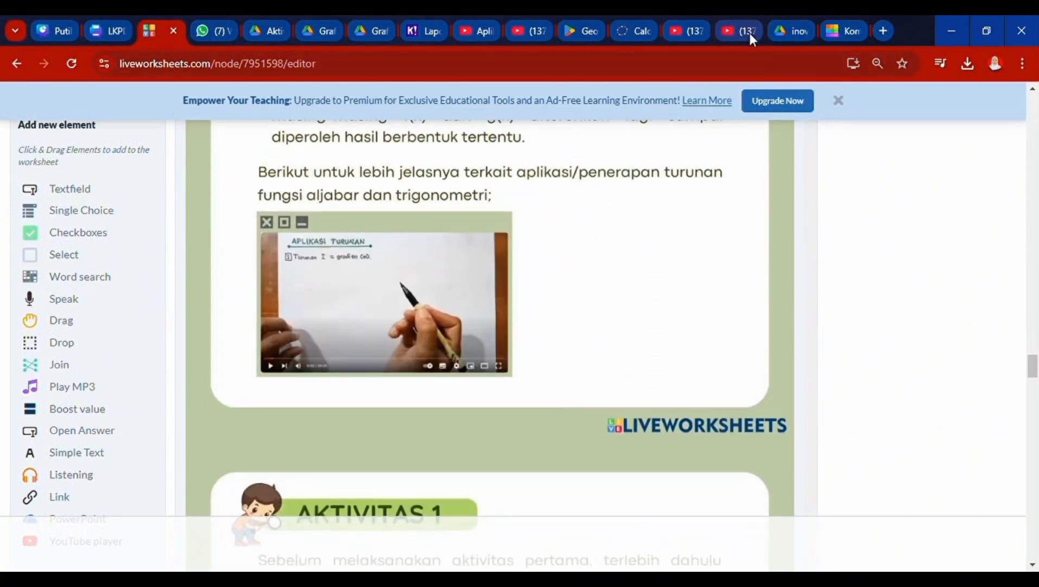
- Close the finished YouTube tab and bring up the Aplikasi Turunan video tab
click(739, 31)
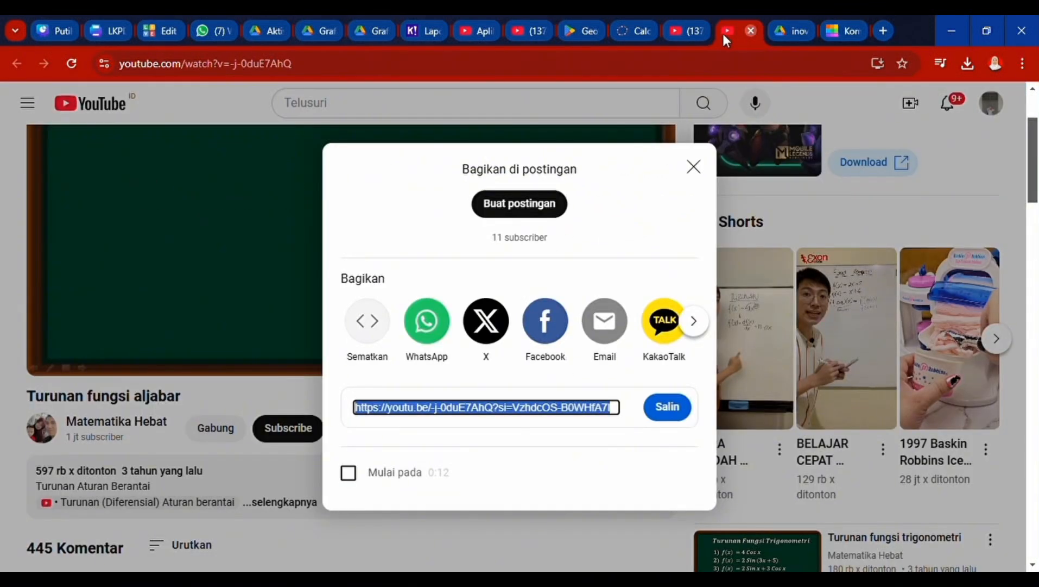
click(750, 32)
click(679, 33)
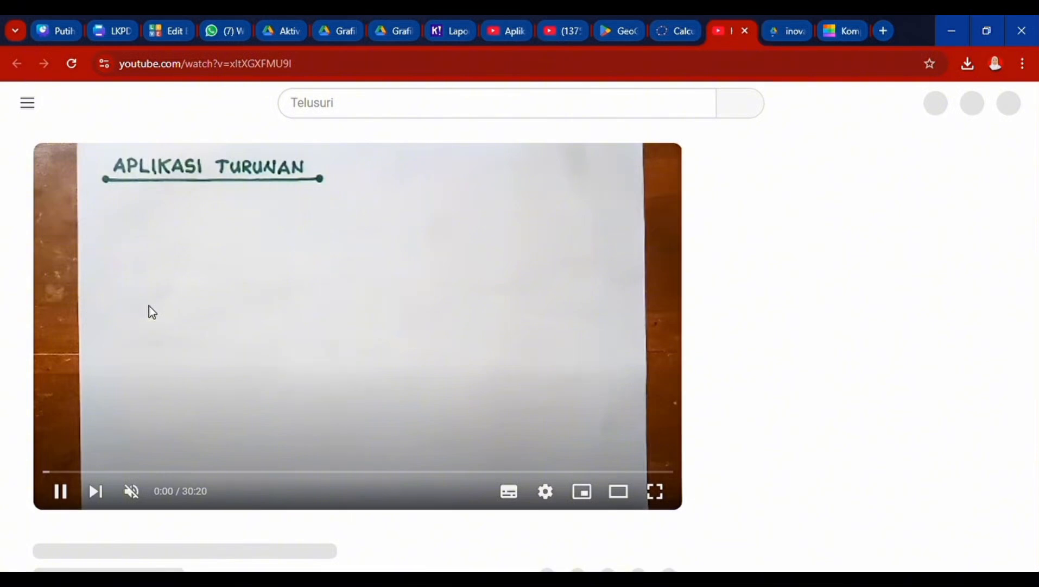
scroll(609, 410, down, 2)
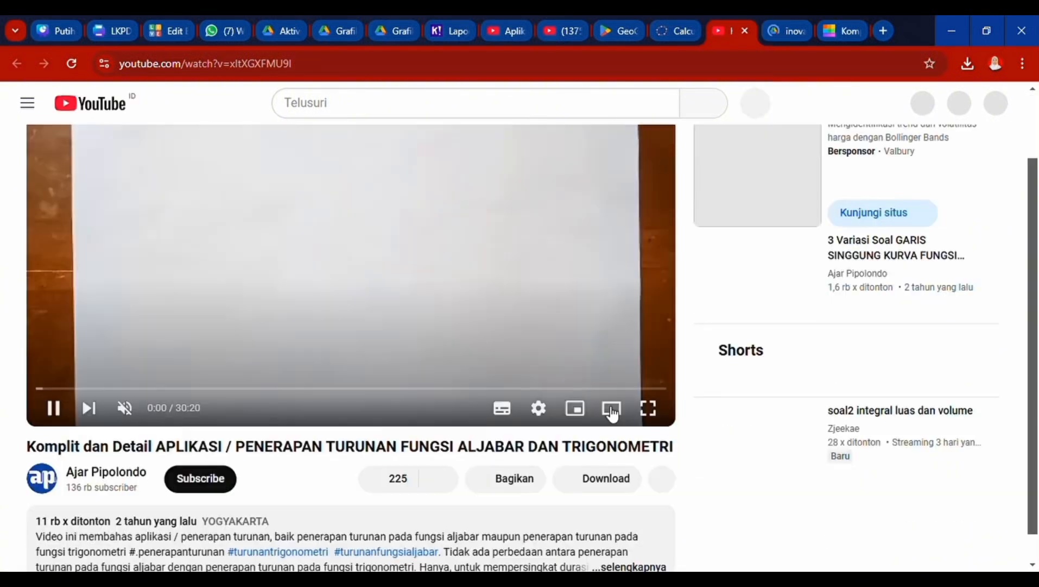
scroll(595, 402, up, 1)
scroll(586, 450, down, 2)
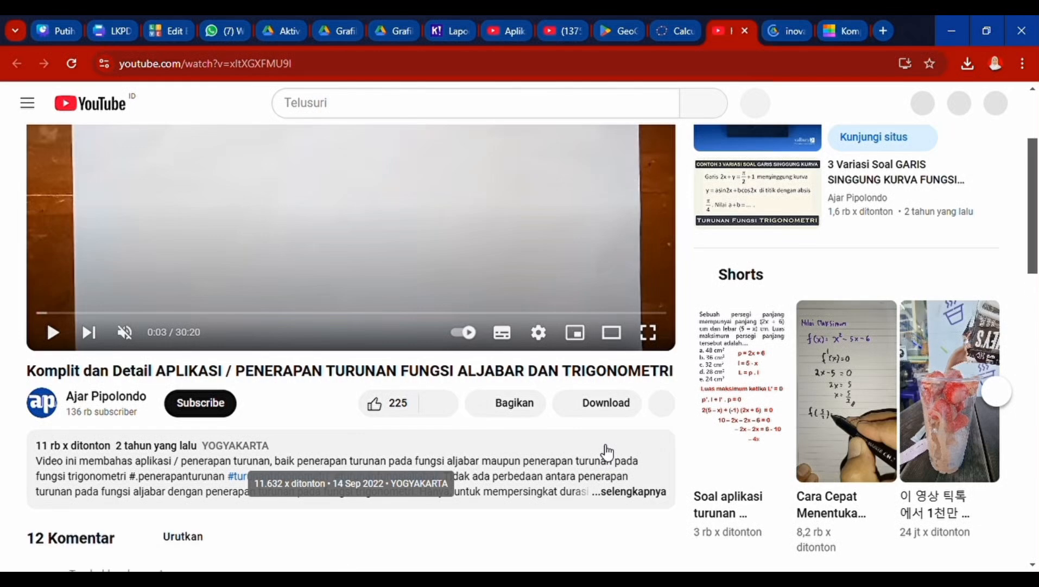
- Copy the Aplikasi Turunan video's share link via Bagikan > Salin, then close its tab
click(494, 410)
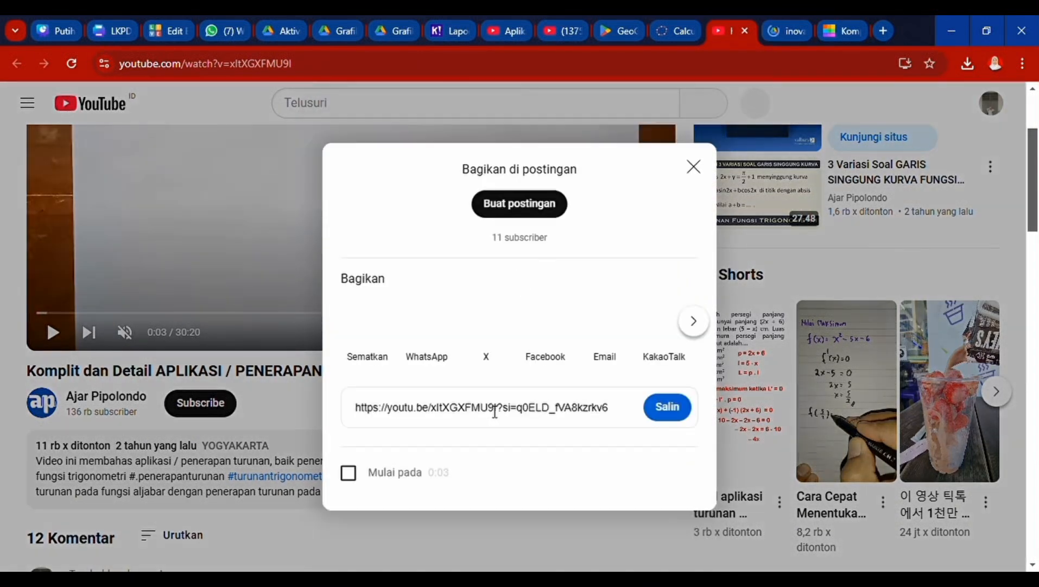
click(668, 407)
key(ctrl+c)
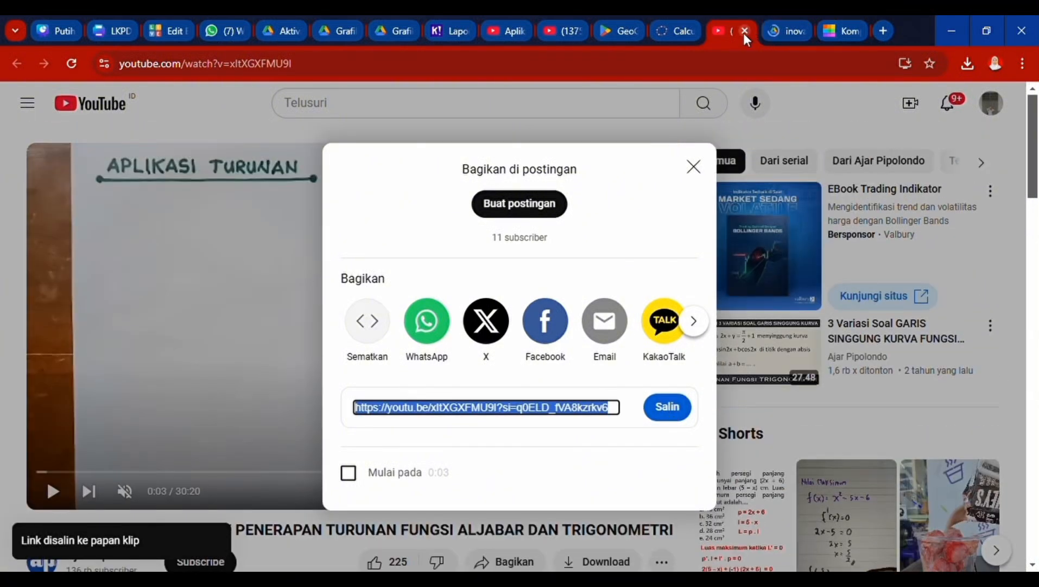
click(744, 31)
click(155, 32)
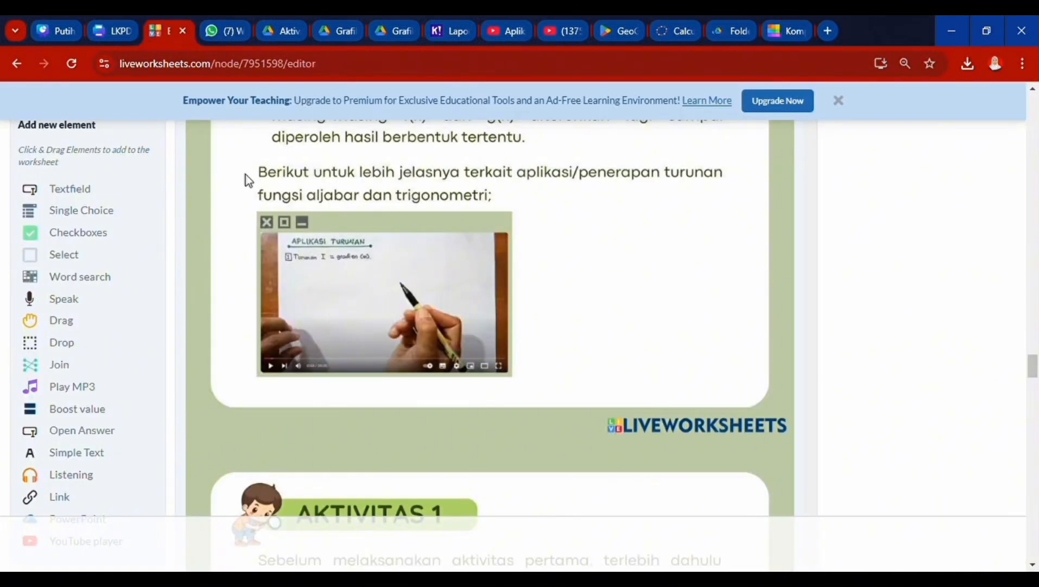
- Place a Link element over the Aplikasi Turunan video picture with the copied YouTube URL saved
click(47, 495)
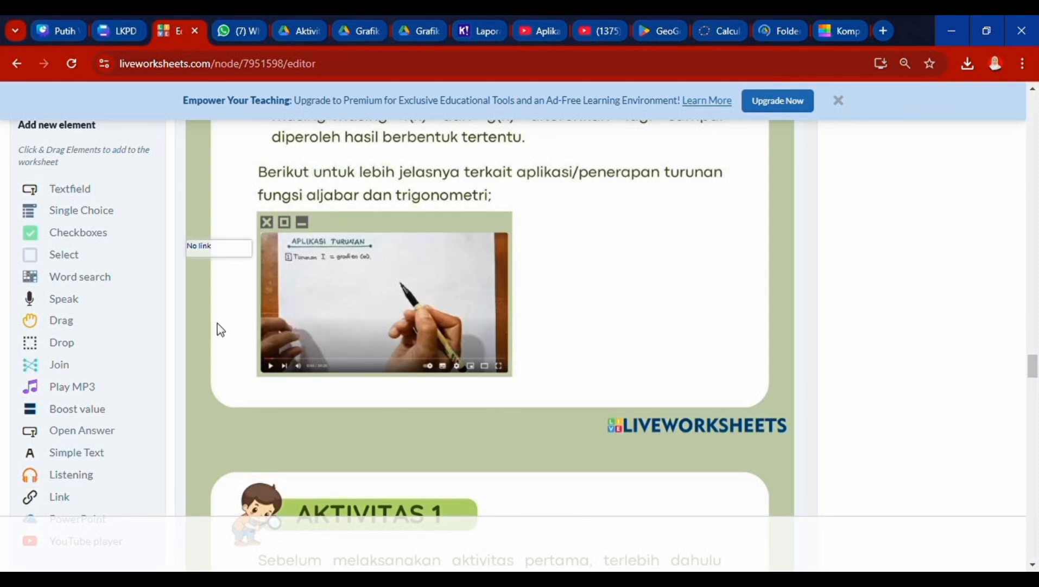
drag(227, 256, 507, 255)
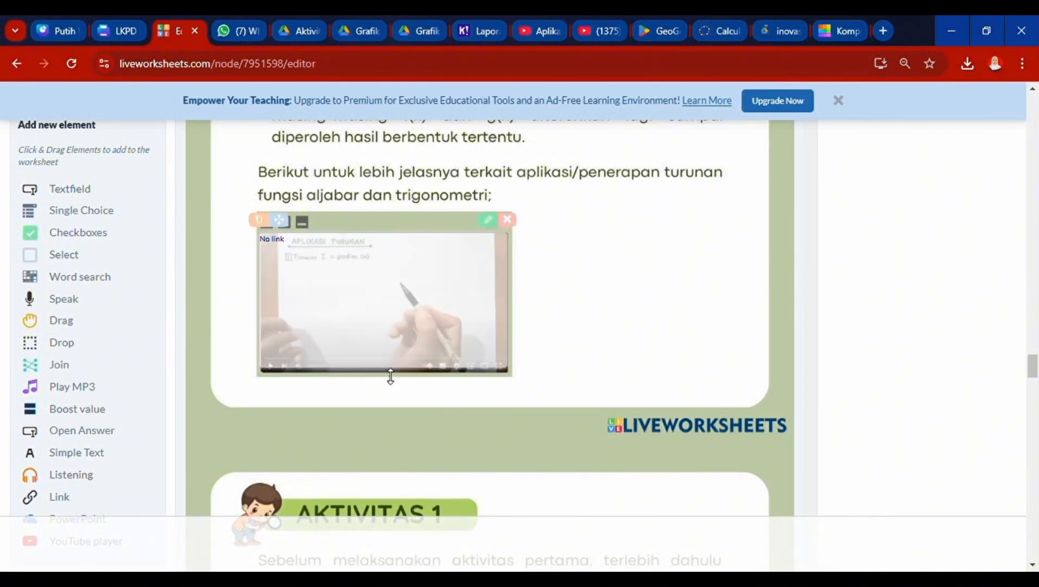
click(489, 223)
click(433, 349)
key(ctrl+v)
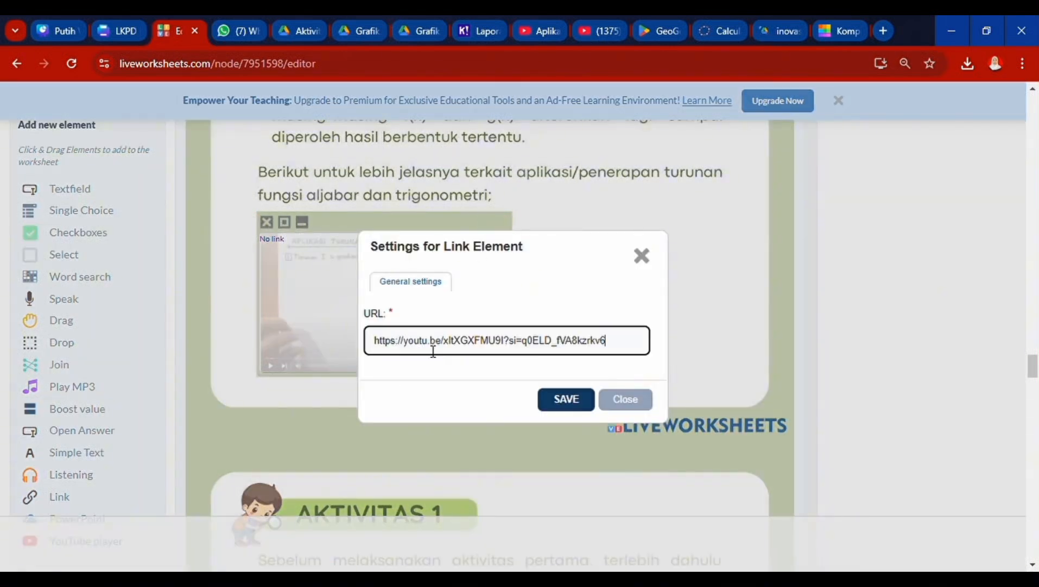
click(566, 399)
scroll(575, 406, down, 5)
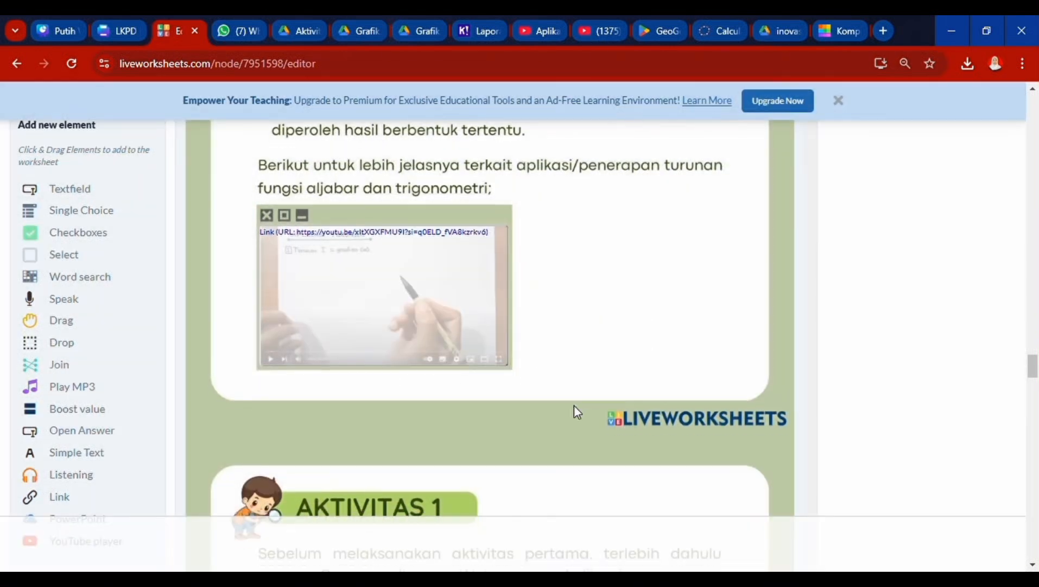
scroll(575, 407, down, 4)
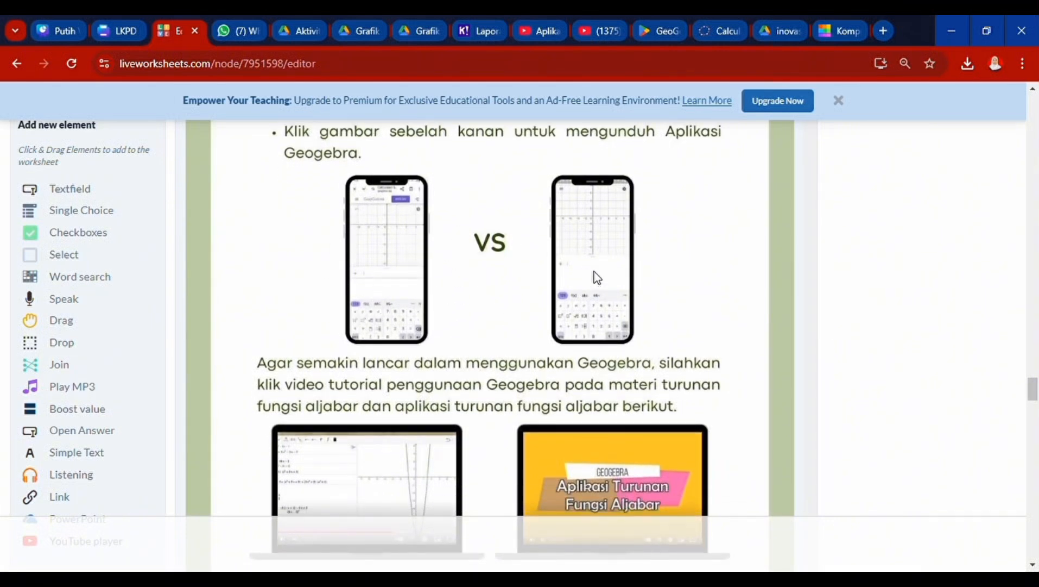
click(723, 35)
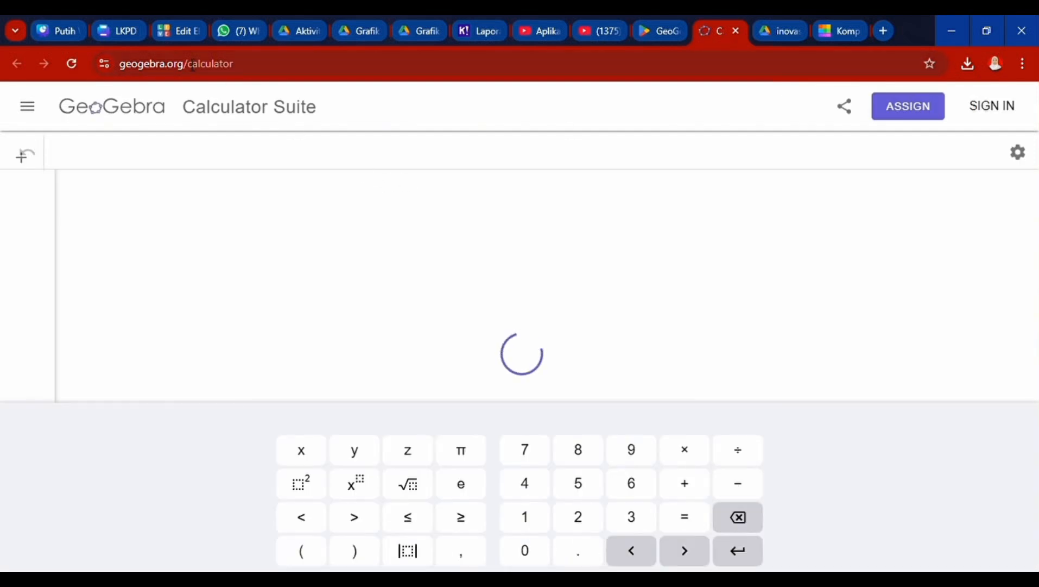
click(247, 69)
key(ctrl+c)
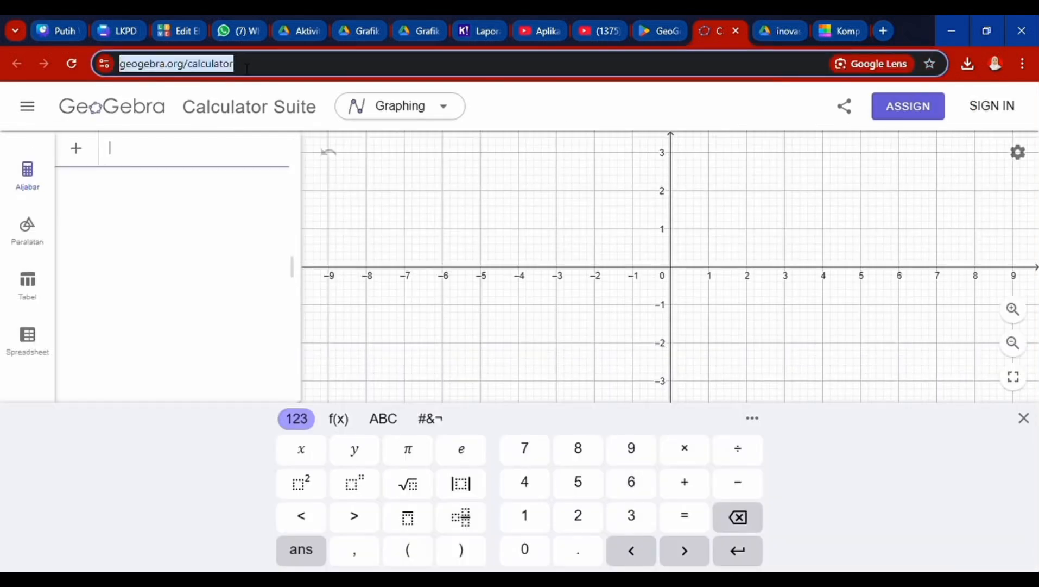
click(167, 30)
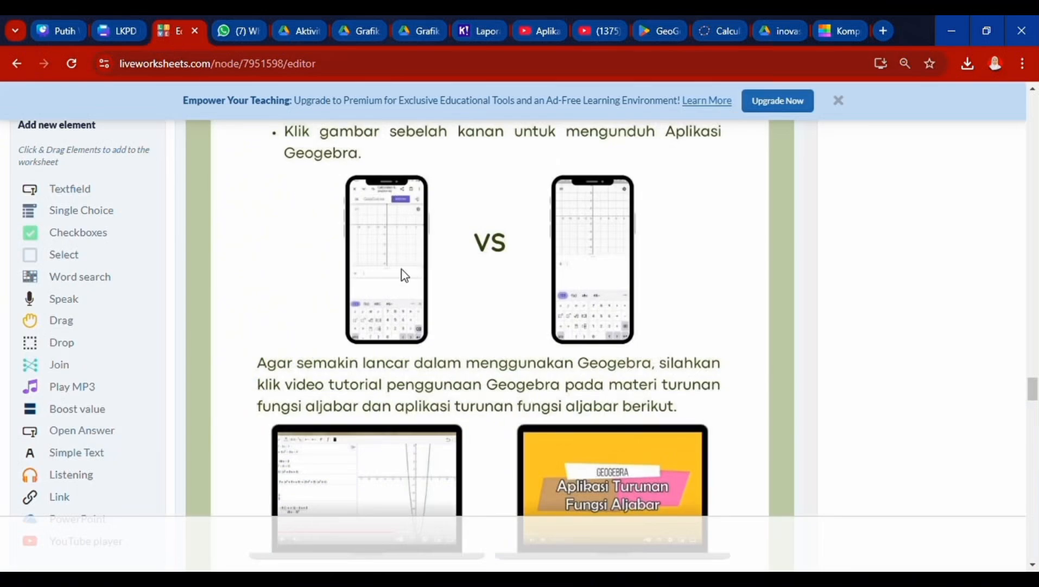
- Cover the left phone image with a Link element pointing to the GeoGebra calculator address
click(73, 497)
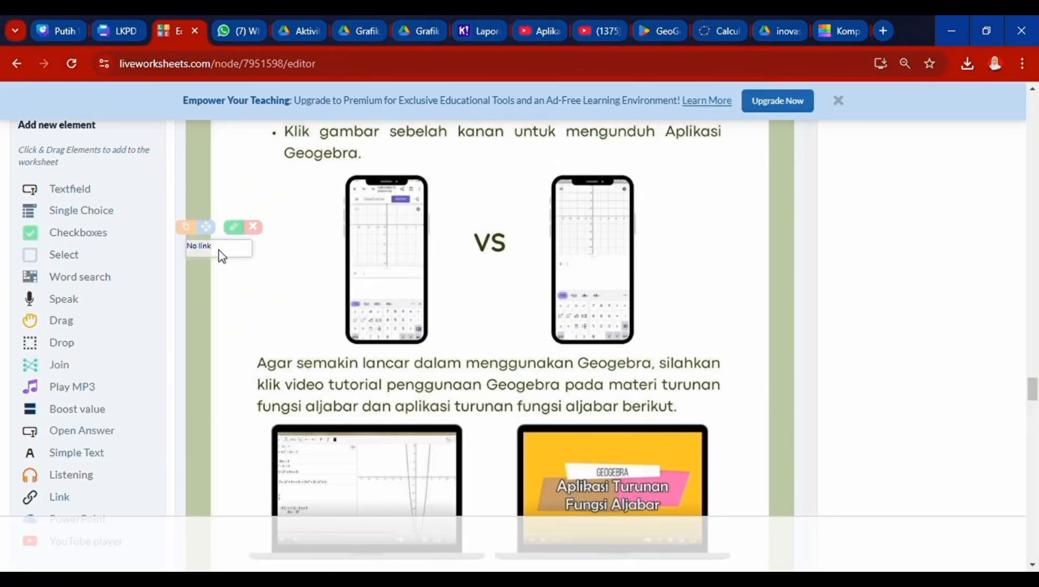
drag(229, 259, 382, 202)
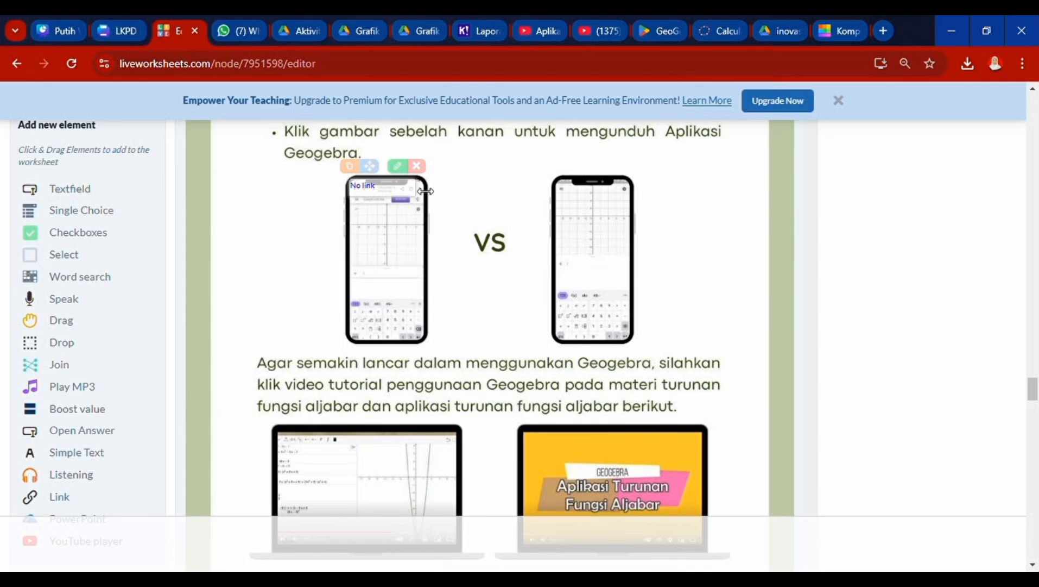
drag(426, 191, 386, 294)
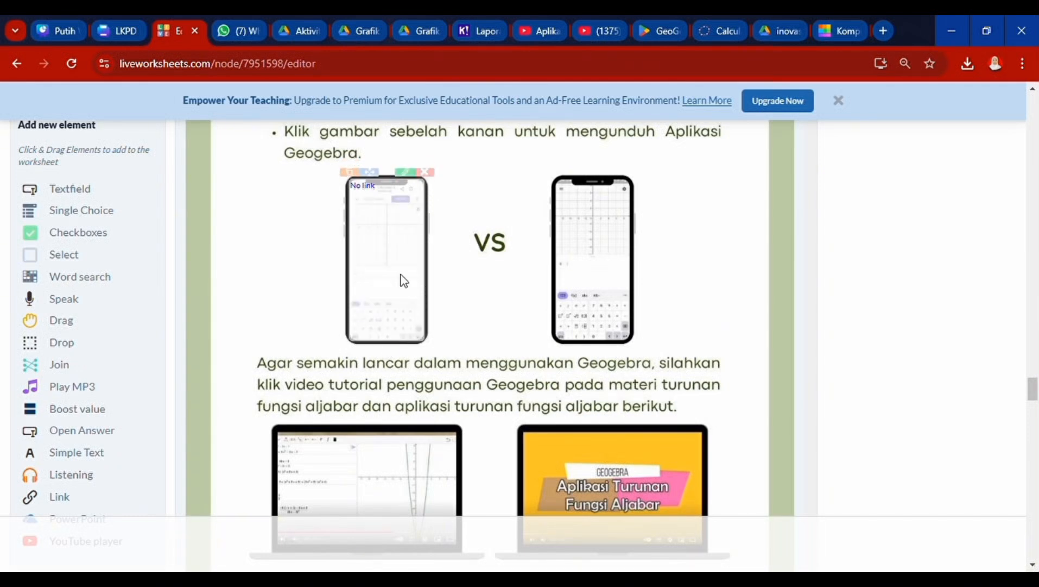
click(411, 175)
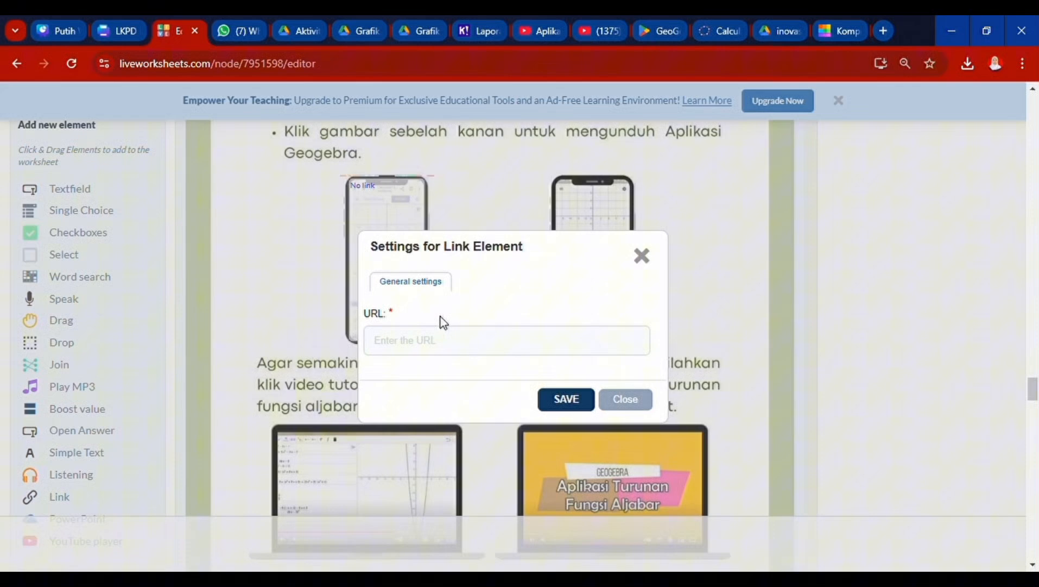
click(439, 354)
key(ctrl+v)
click(566, 399)
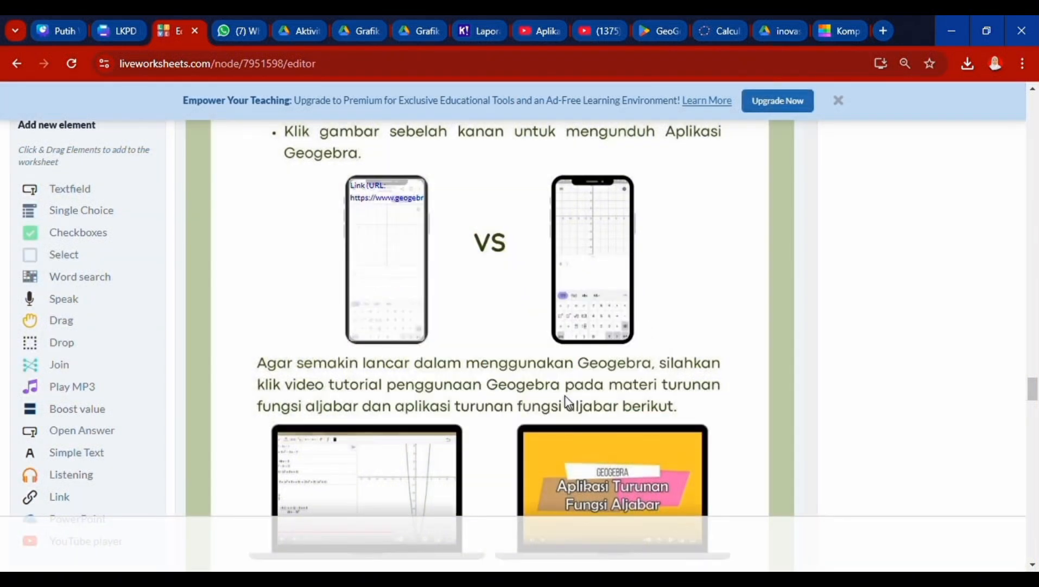
click(721, 31)
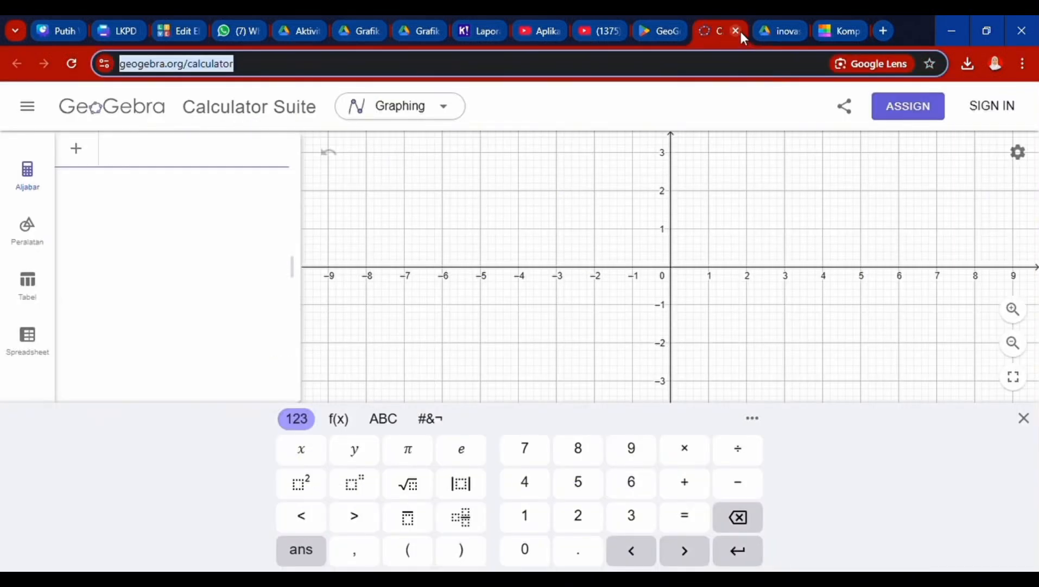
- Close the GeoGebra calculator tab and copy the GeoGebra Calculator Suite's Google Play share link
click(737, 30)
click(653, 29)
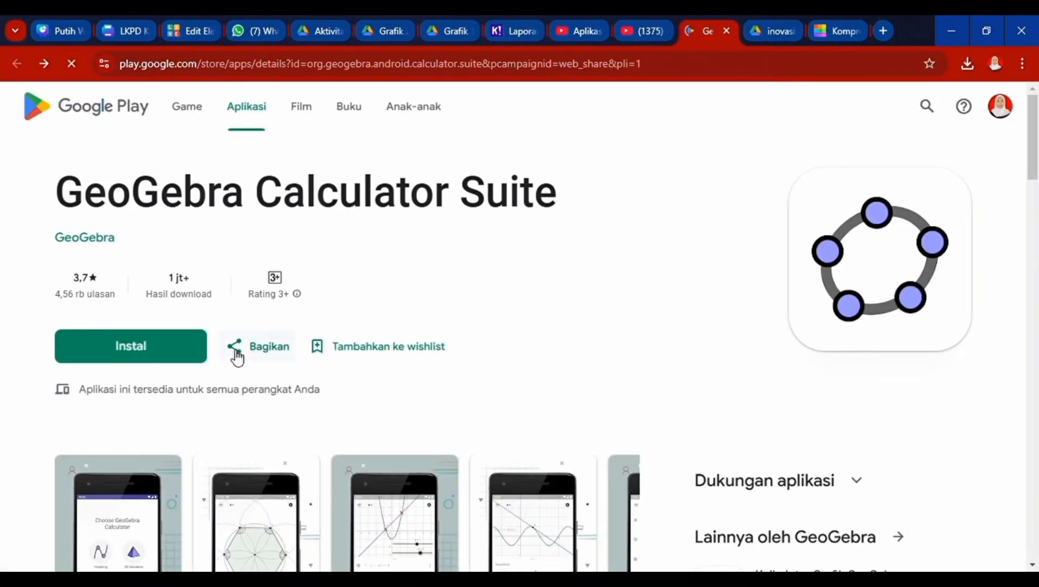
click(235, 355)
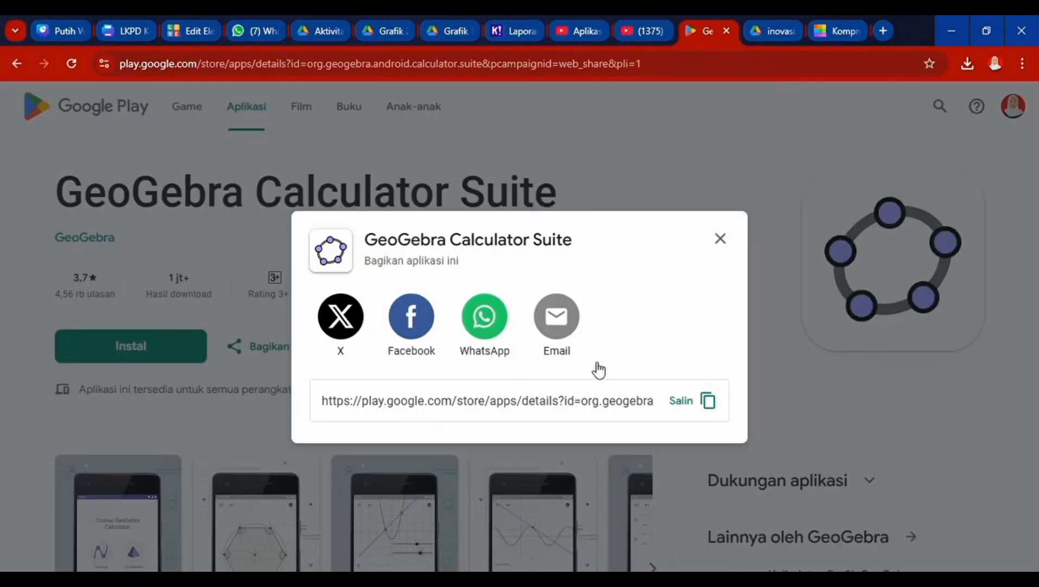
click(711, 402)
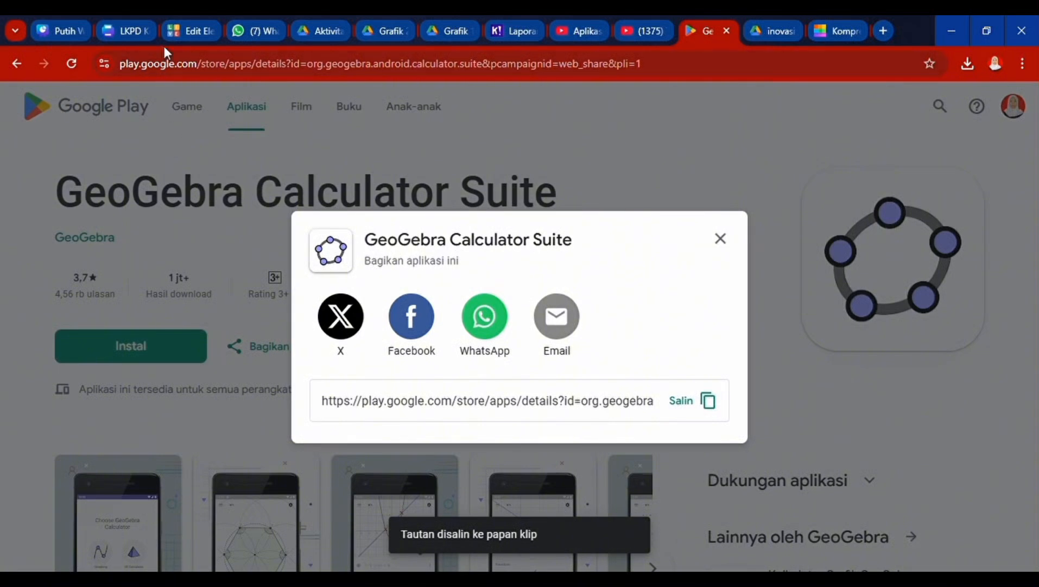
click(180, 30)
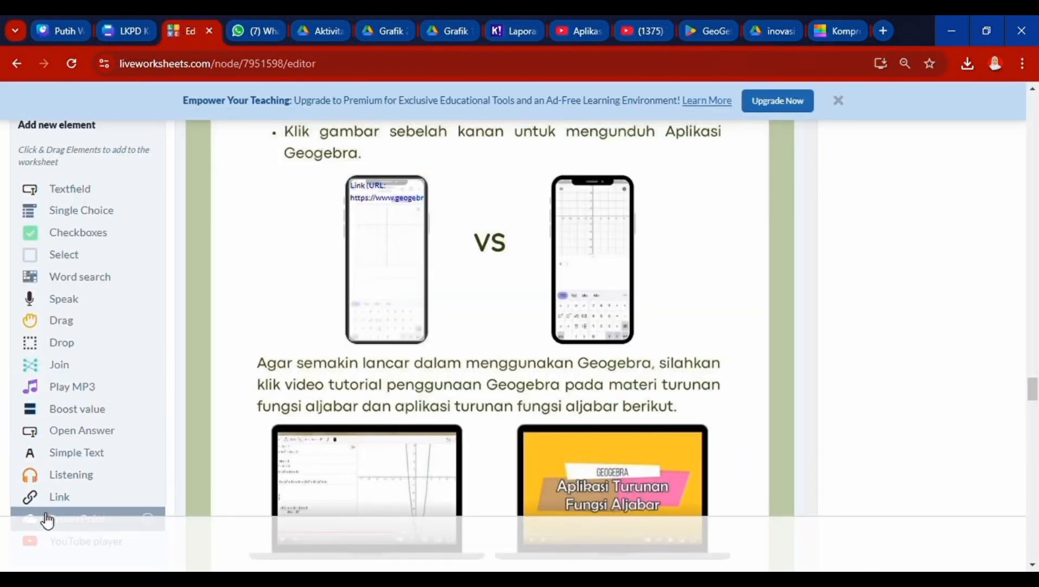
- Stretch a Link element over the right phone image and save the pasted Play Store URL
click(57, 497)
mouse_move(214, 251)
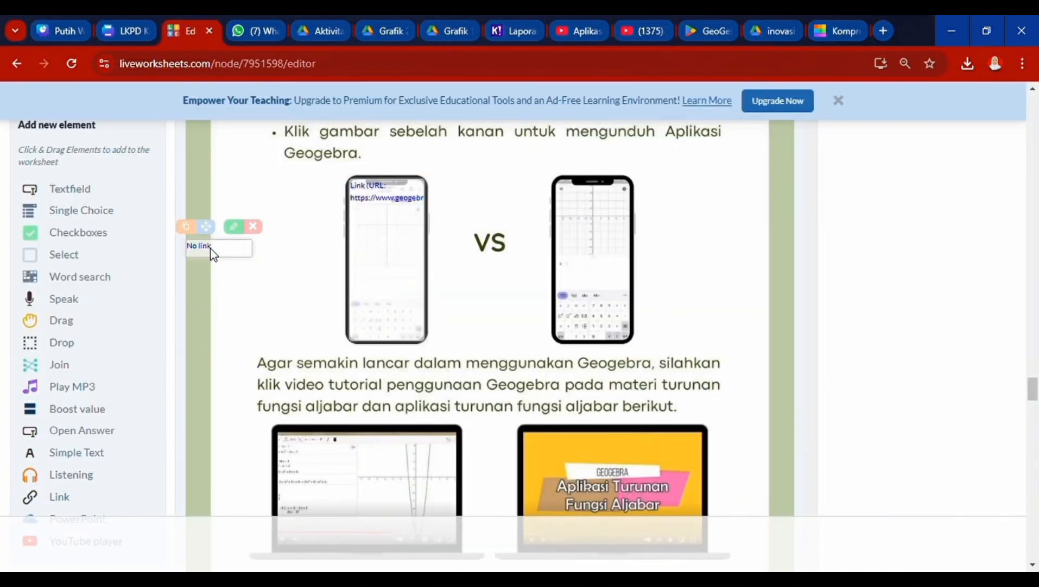
drag(213, 250, 589, 197)
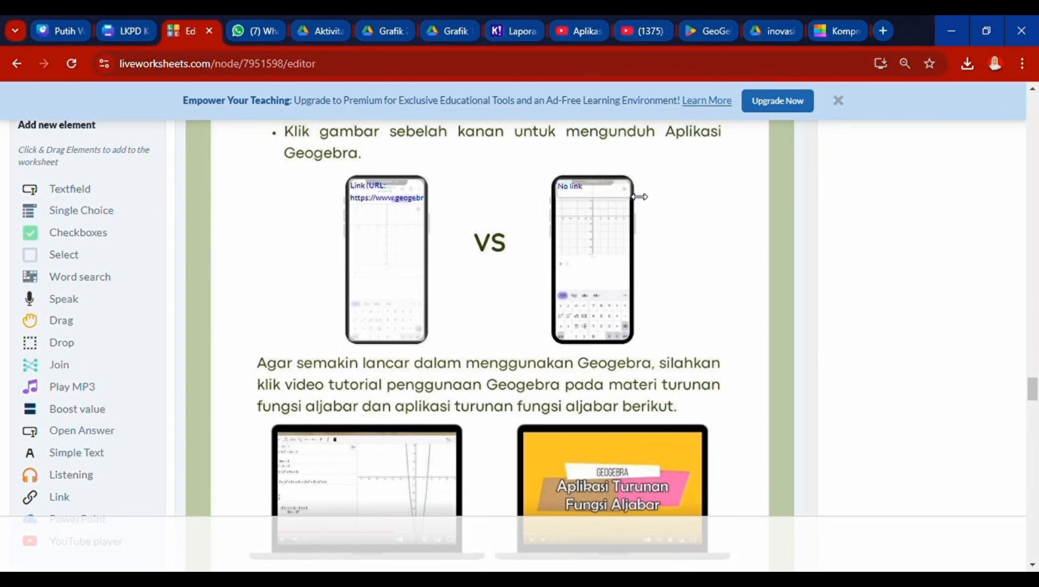
drag(597, 207, 592, 346)
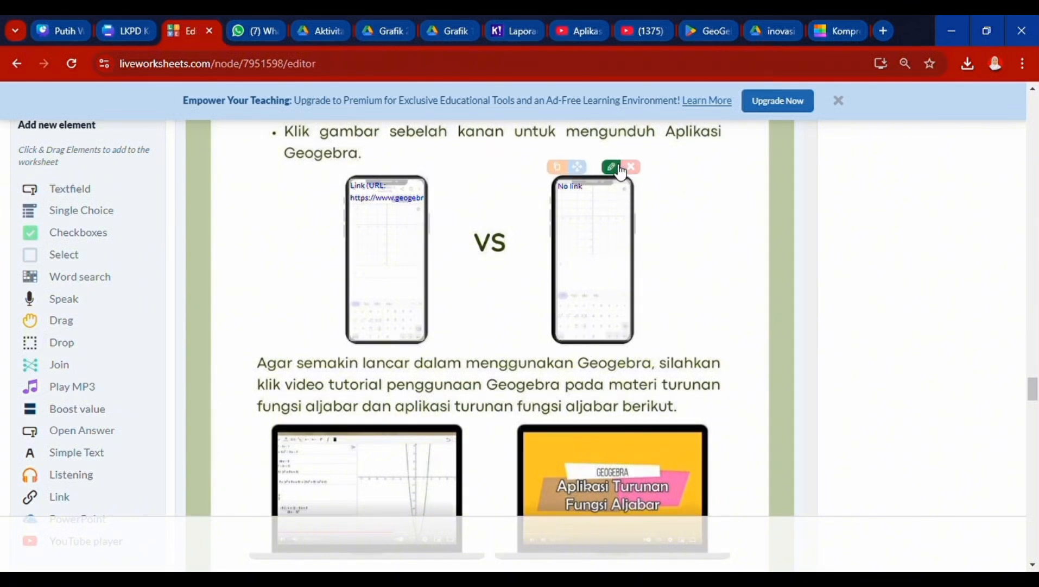
click(610, 173)
click(509, 351)
key(ctrl+v)
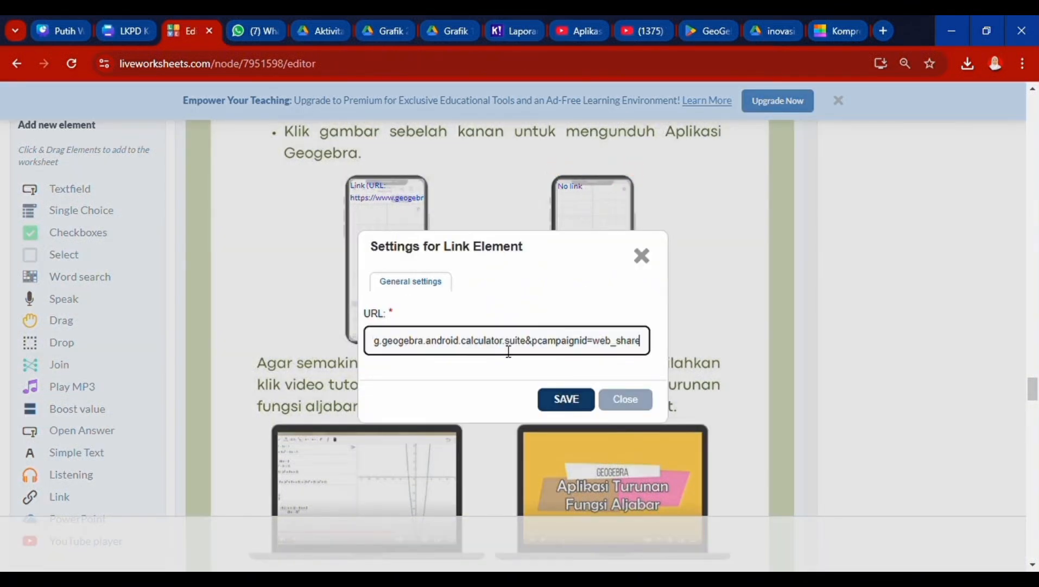
click(559, 399)
- Check the worksheet's video pictures, then bring up the 'Turunan Fungsi Aljabar dalam Geogebra' YouTube video
scroll(553, 399, down, 5)
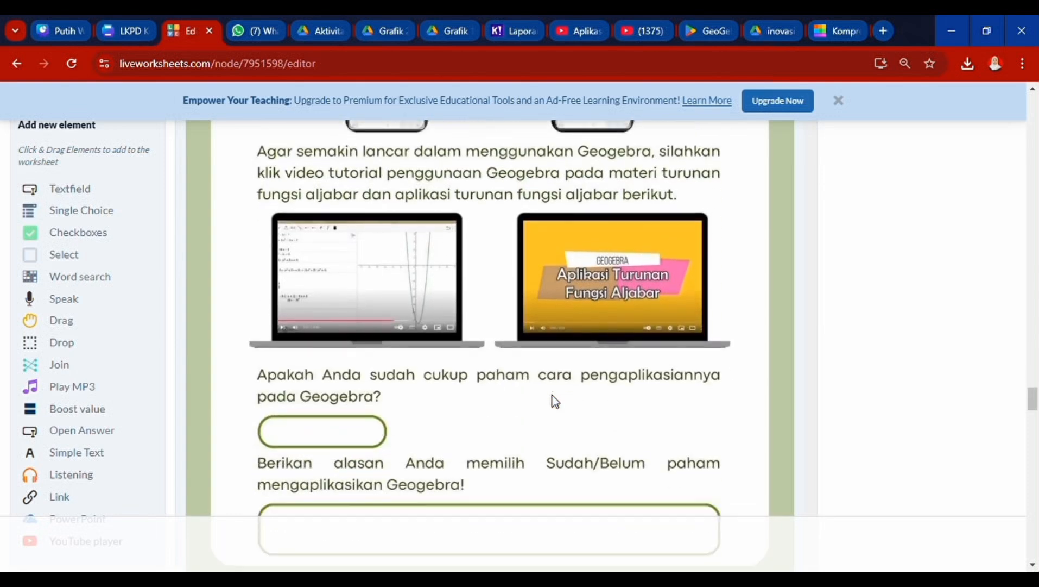
scroll(554, 401, up, 1)
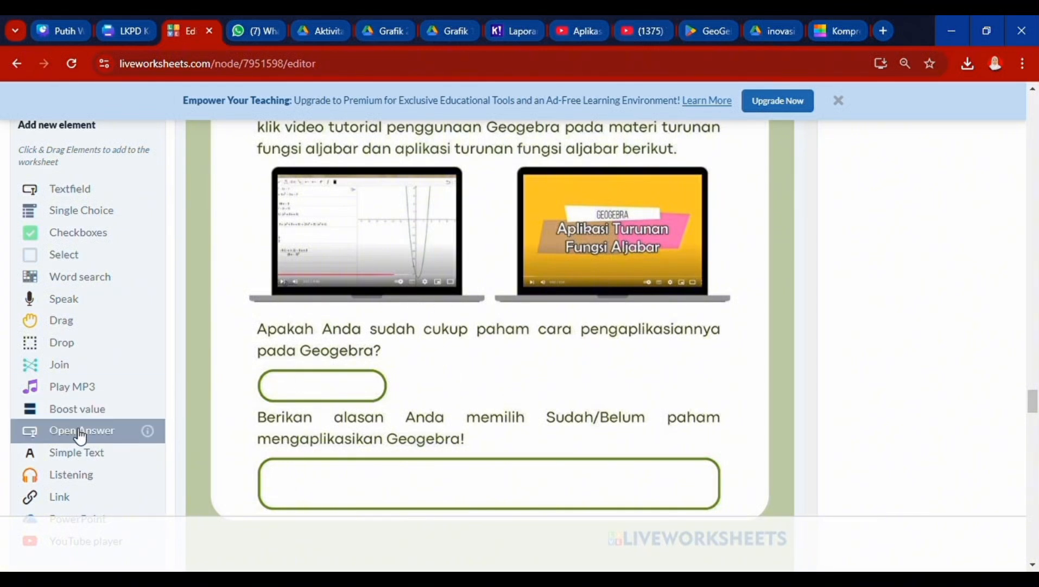
scroll(516, 381, up, 1)
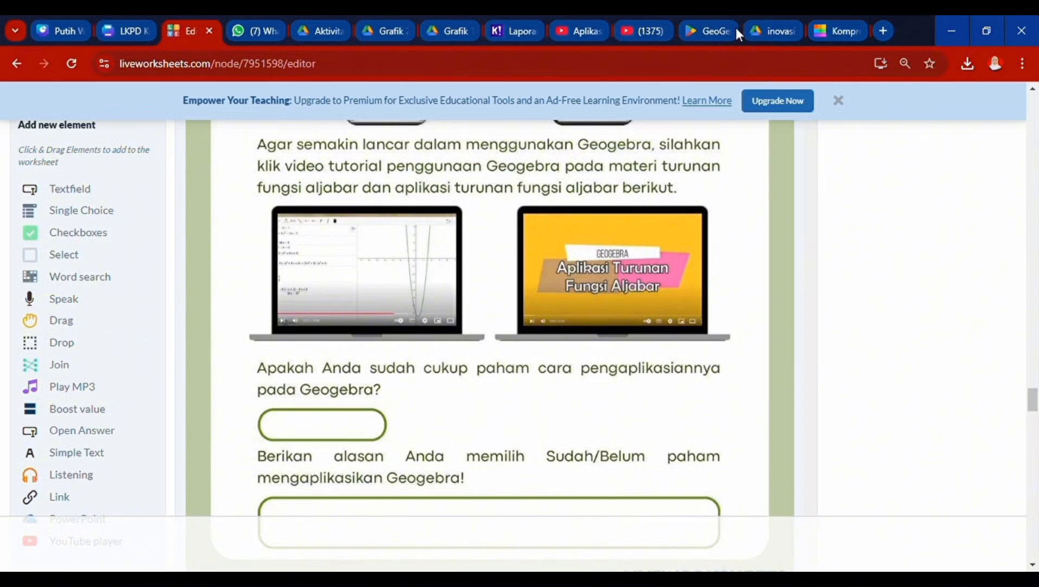
click(651, 33)
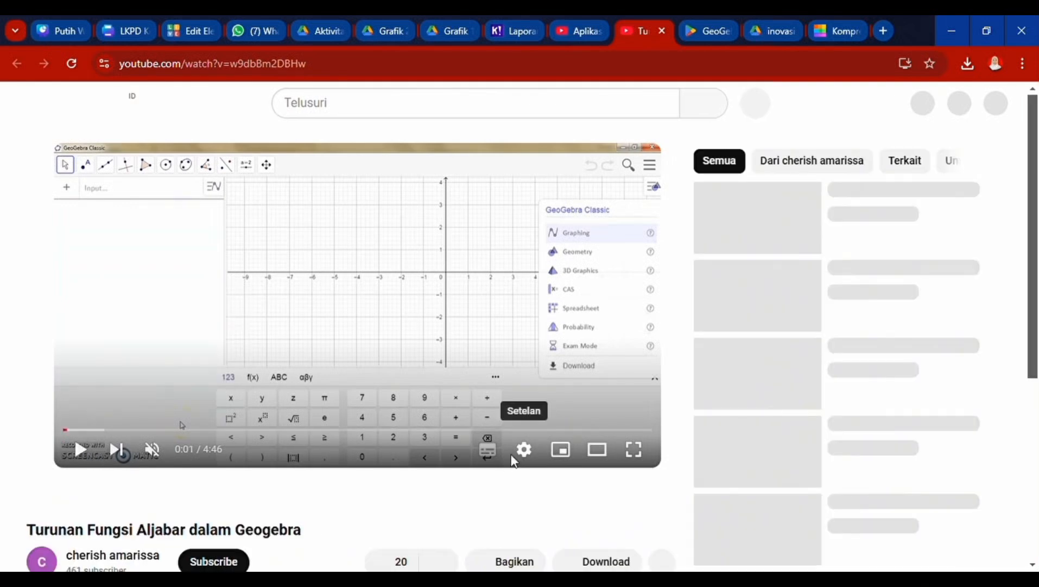
- Copy the GeoGebra tutorial video's share link via Bagikan > Salin and close its tab
scroll(518, 461, down, 2)
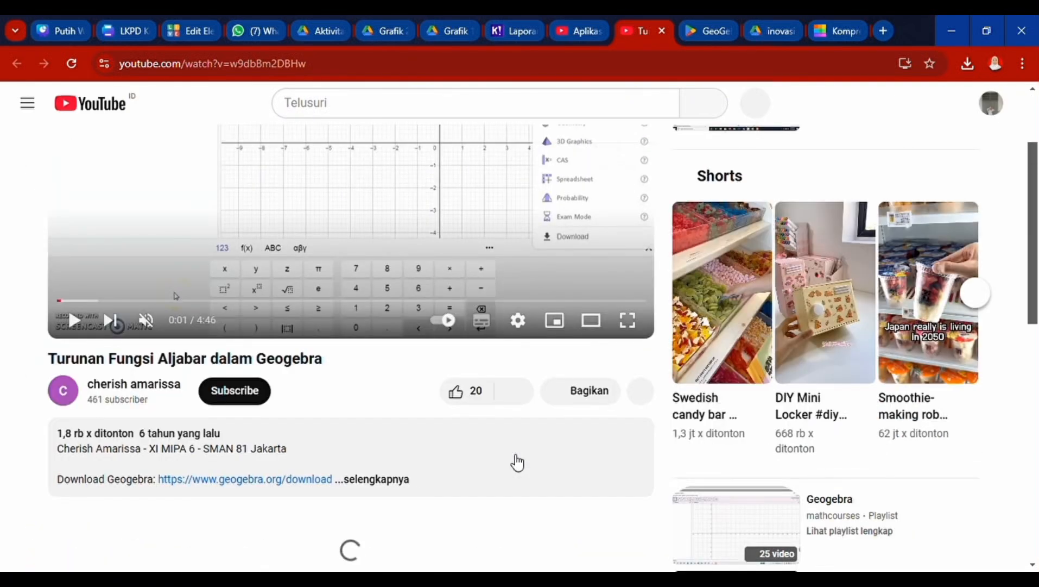
click(575, 400)
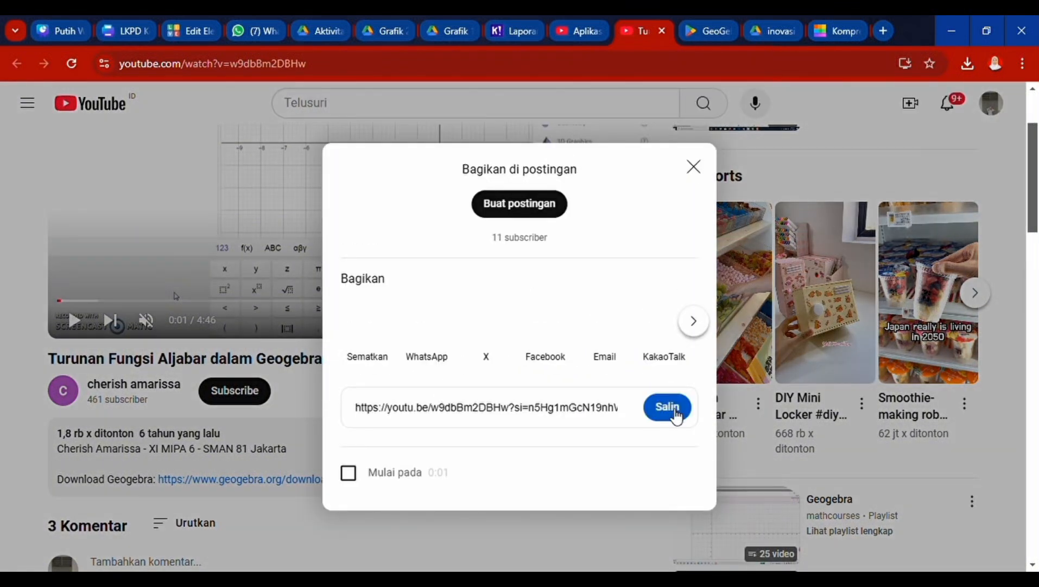
click(675, 413)
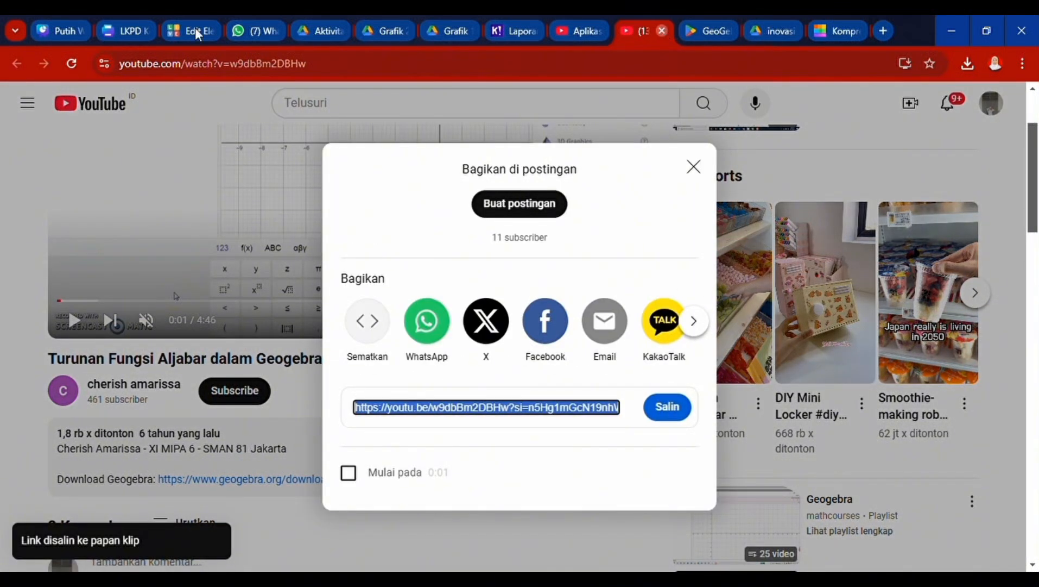
click(662, 30)
click(175, 30)
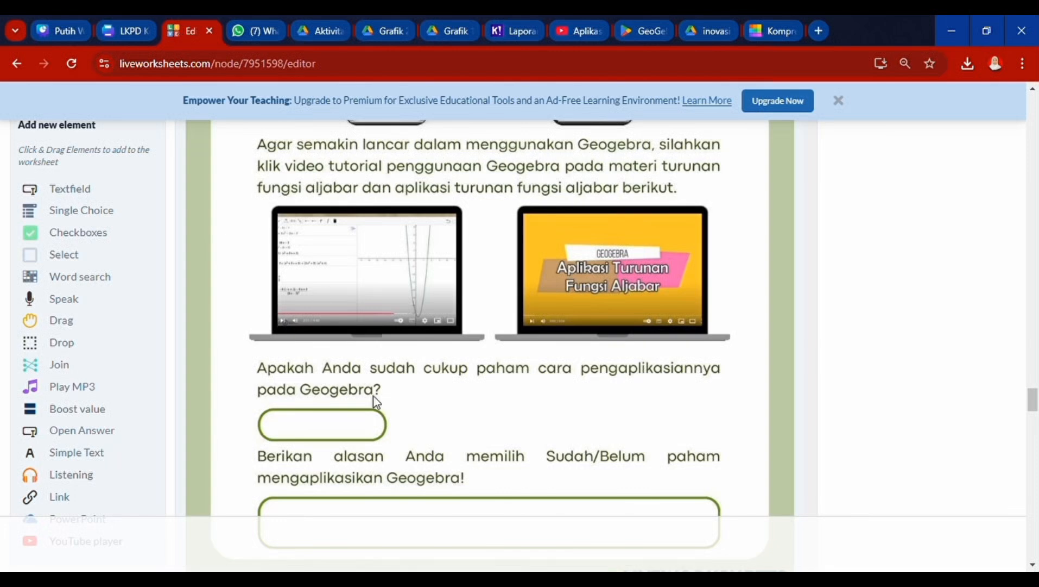
- Cover the left laptop picture with a Link element holding the copied tutorial video URL
click(41, 501)
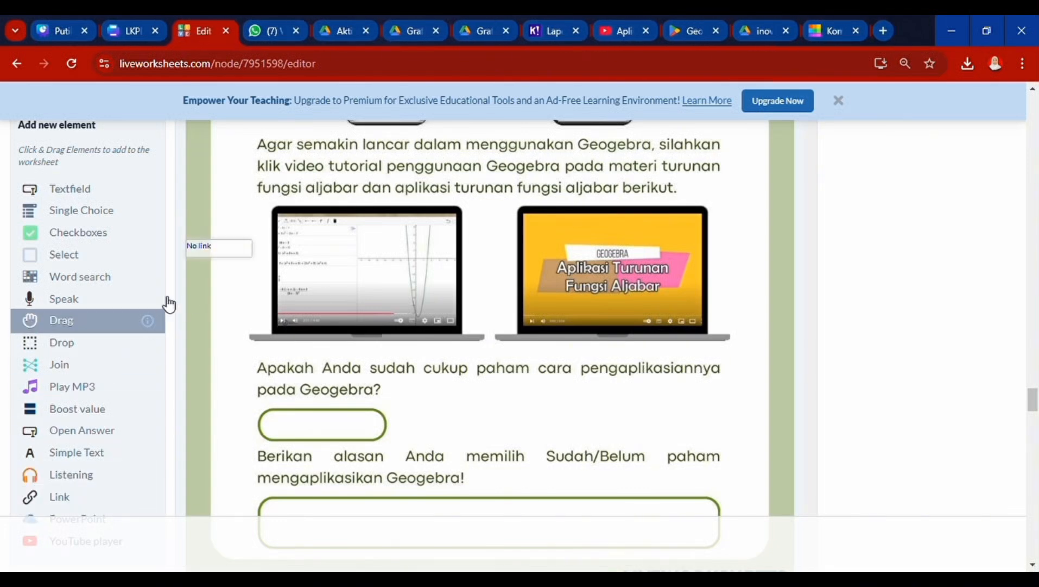
drag(224, 254, 451, 236)
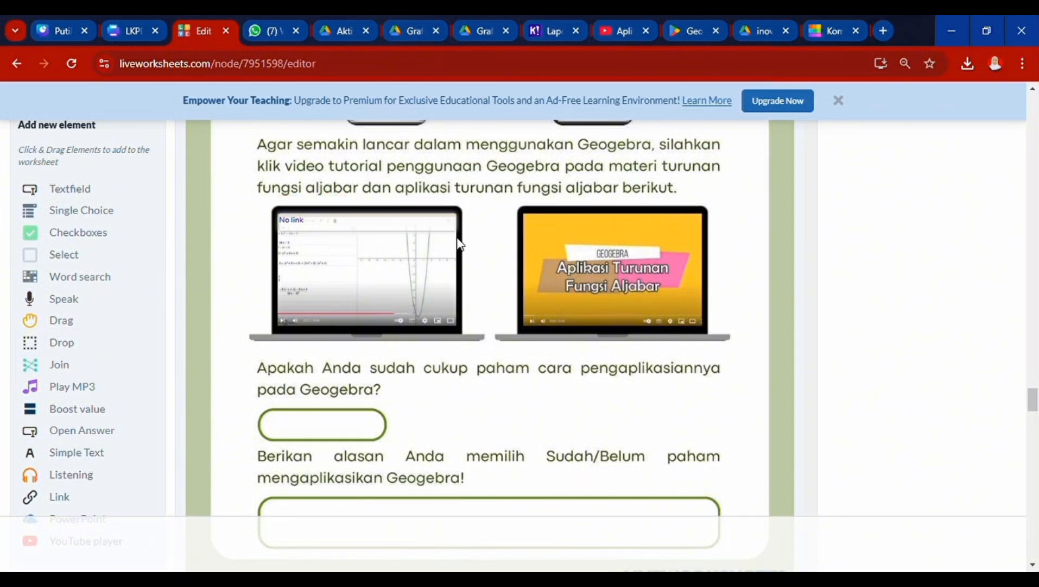
drag(376, 244, 371, 317)
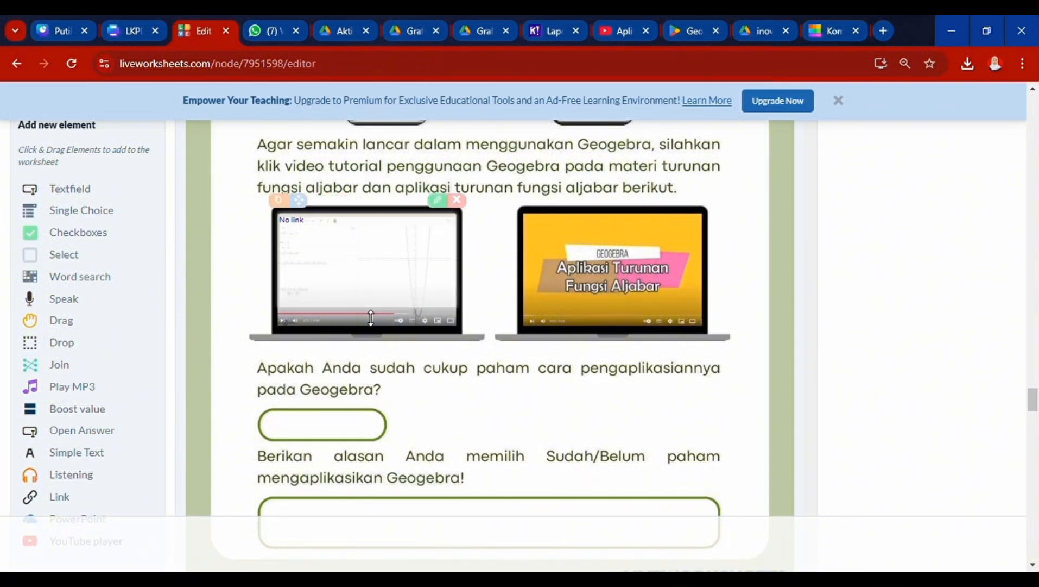
click(443, 205)
click(429, 347)
text(https://youtu.be/w9dbBm2DBHw?si=n5Hg1mGcN19nhWal)
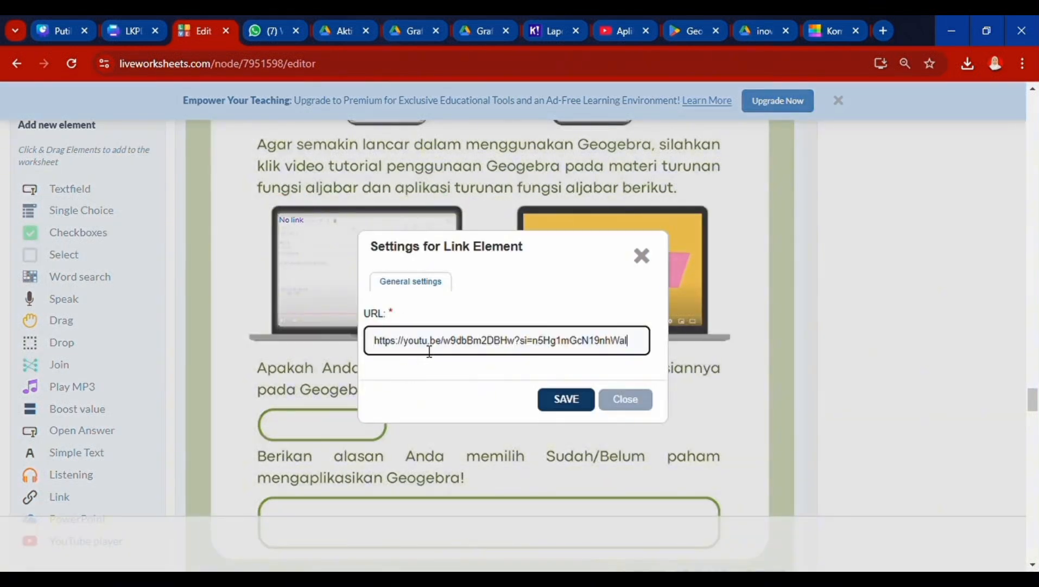
click(563, 402)
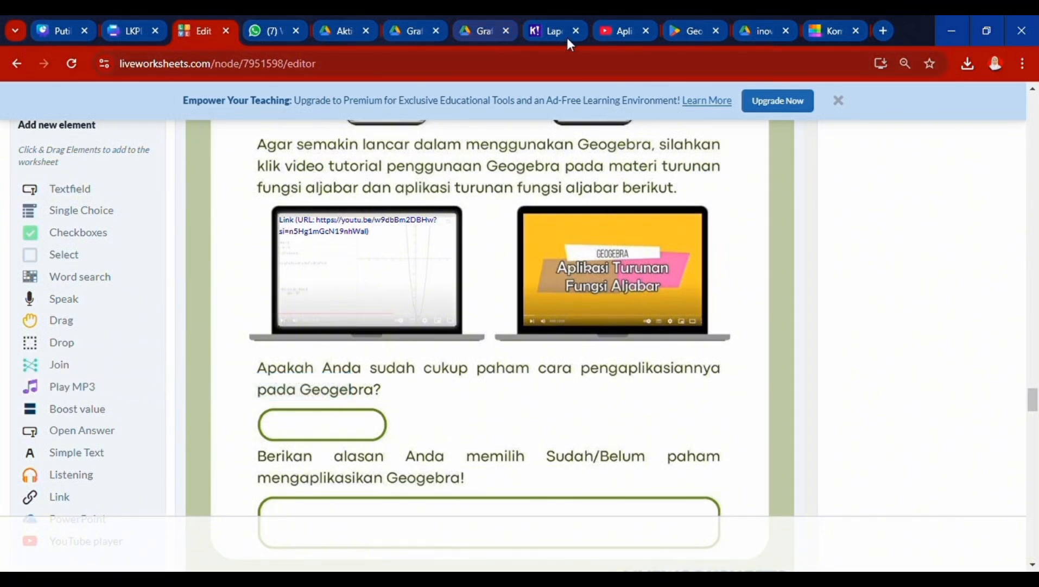
click(625, 37)
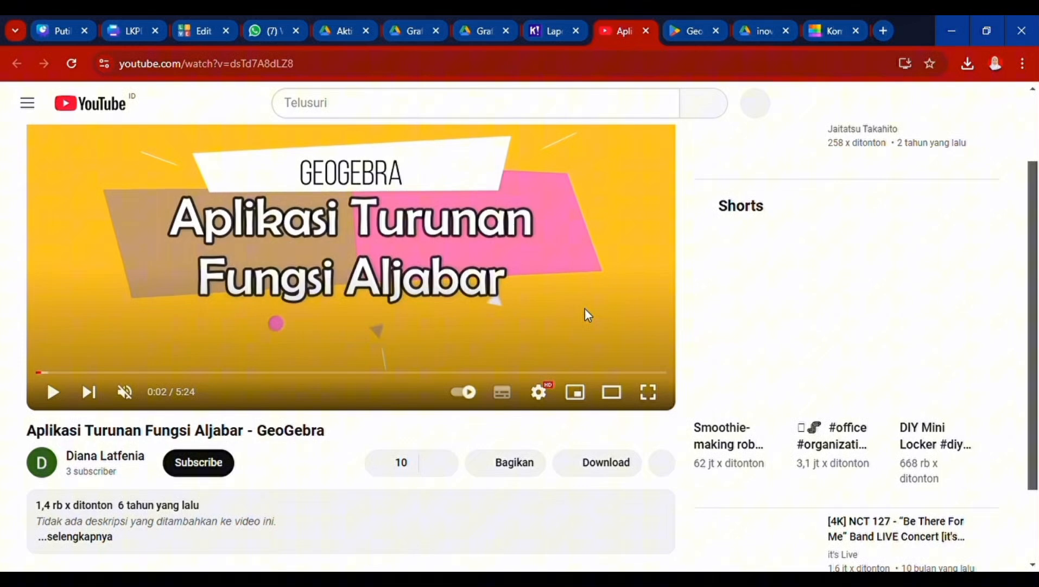
- Pause the Aplikasi Turunan Fungsi Aljabar - GeoGebra video, copy its share link, and close the tab
click(585, 308)
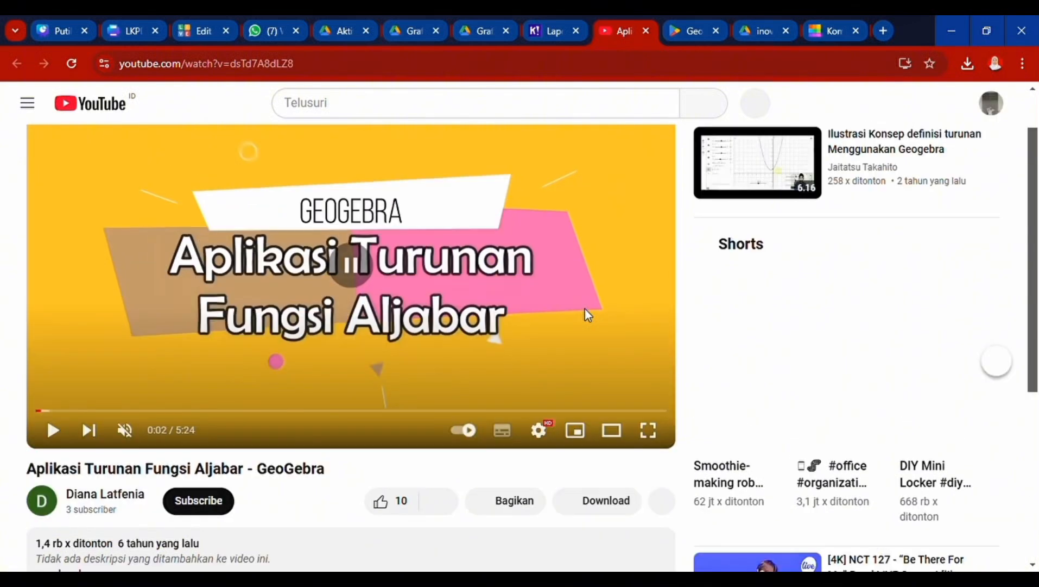
scroll(586, 309, down, 2)
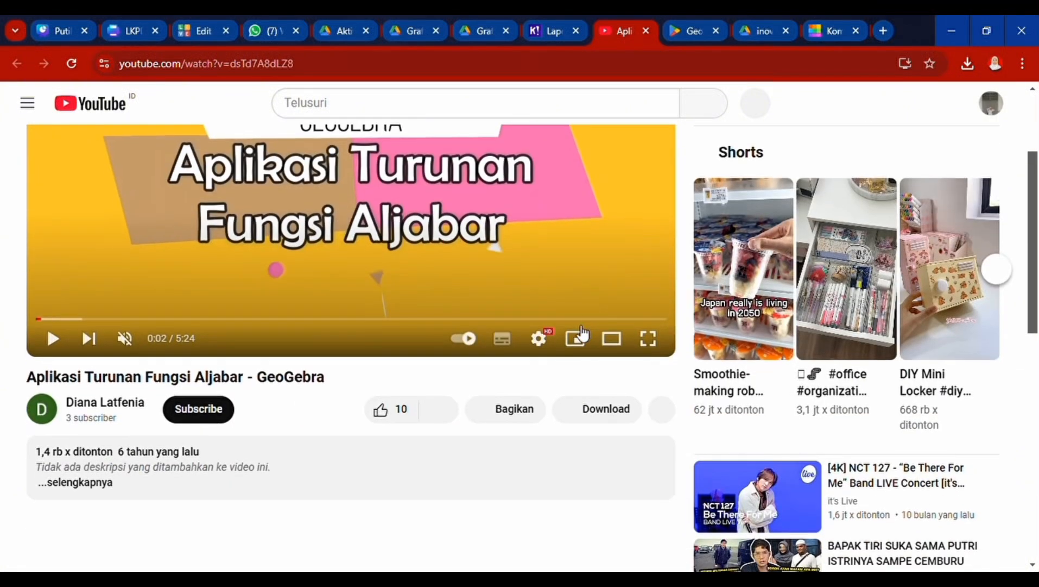
click(523, 408)
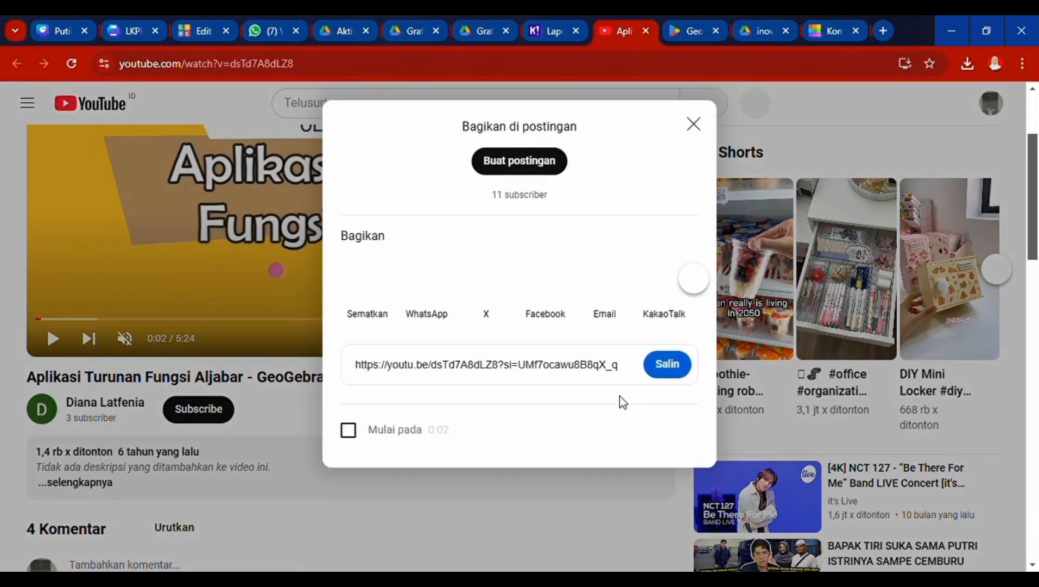
click(674, 415)
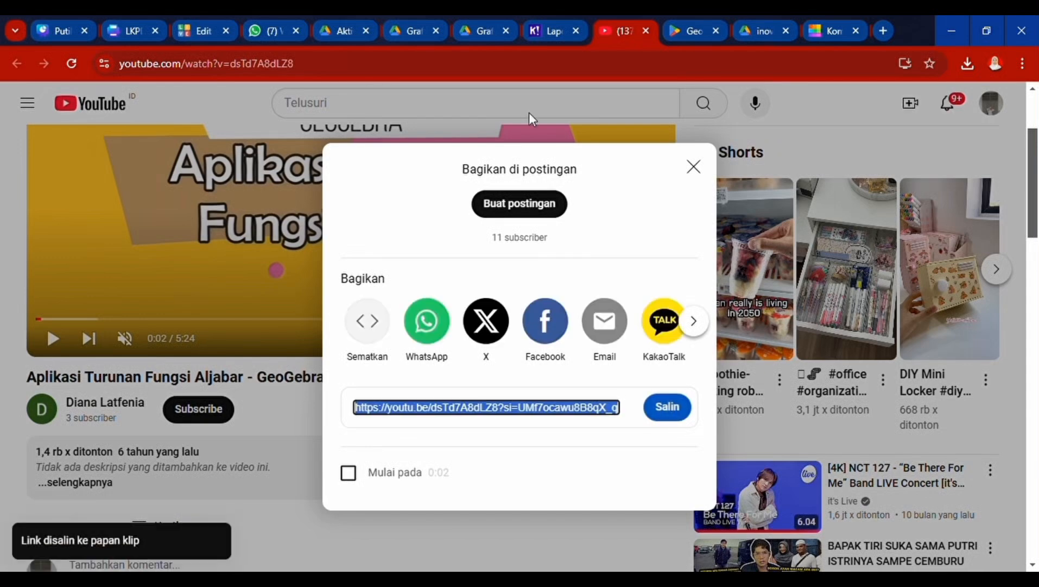
click(646, 31)
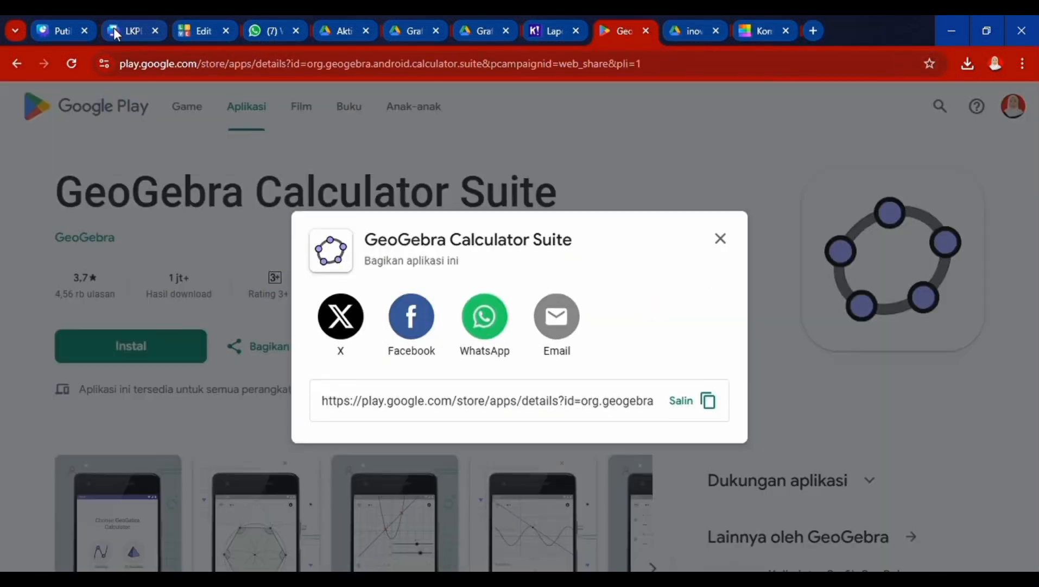
click(202, 32)
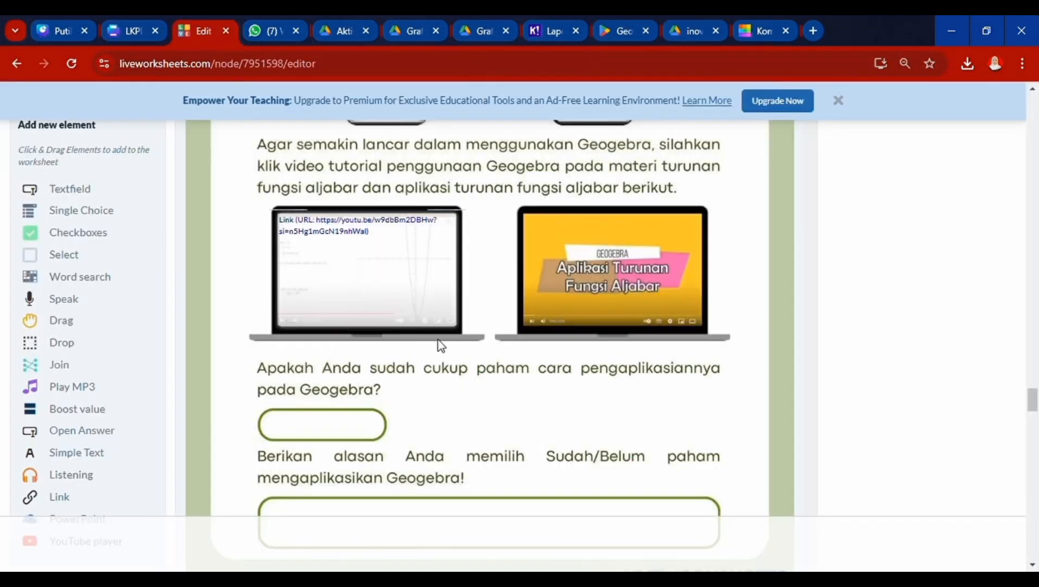
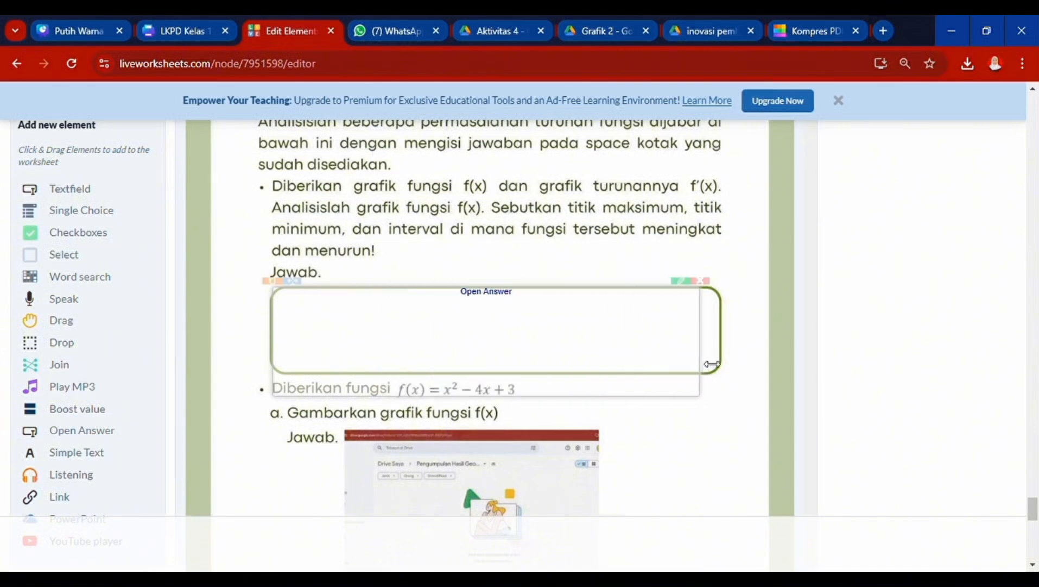
- Shorten the Open Answer box under the first question's Jawab to fit its answer space
drag(566, 408, 549, 378)
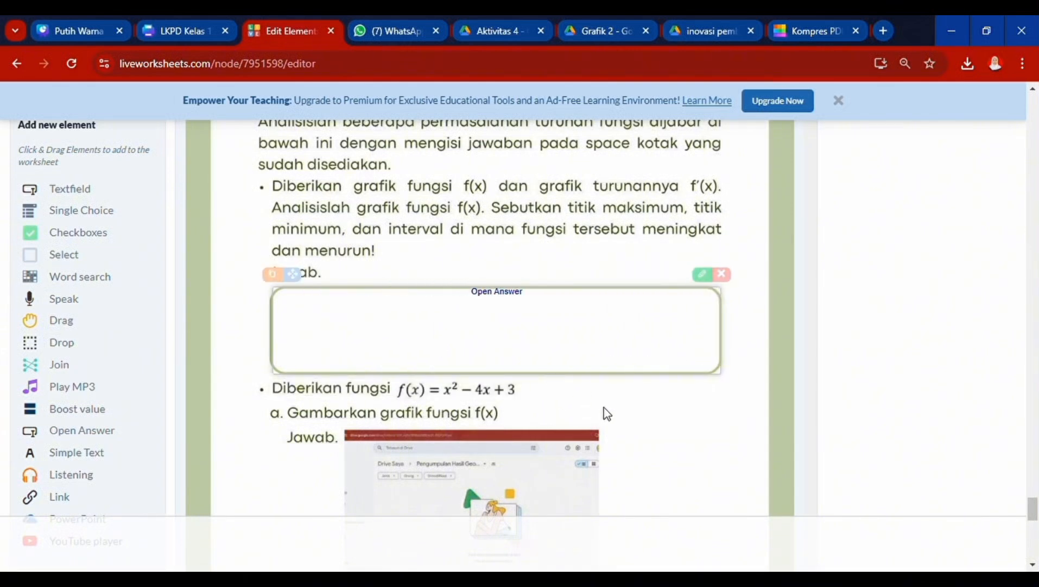
scroll(604, 408, down, 4)
- Copy the Aktivitas 4 Drive folder's link via Bagikan > Salin link, then return to the editor
click(646, 31)
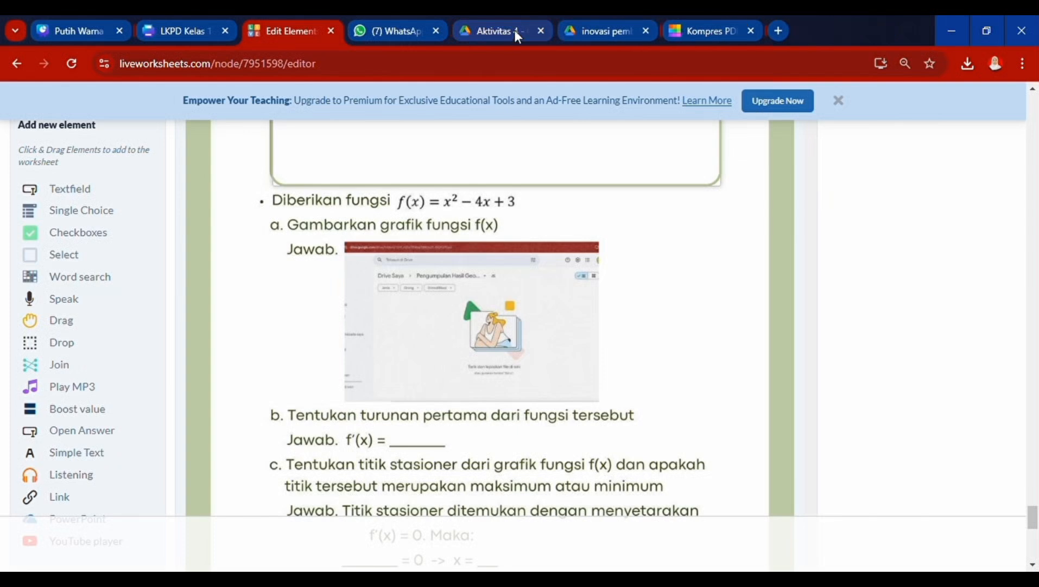
click(515, 31)
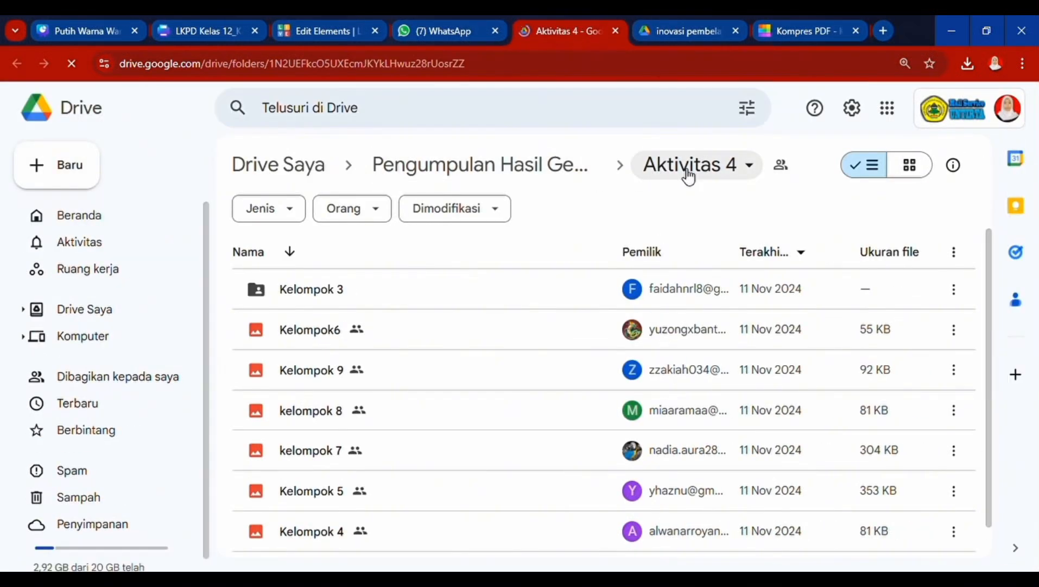
click(689, 173)
mouse_move(690, 359)
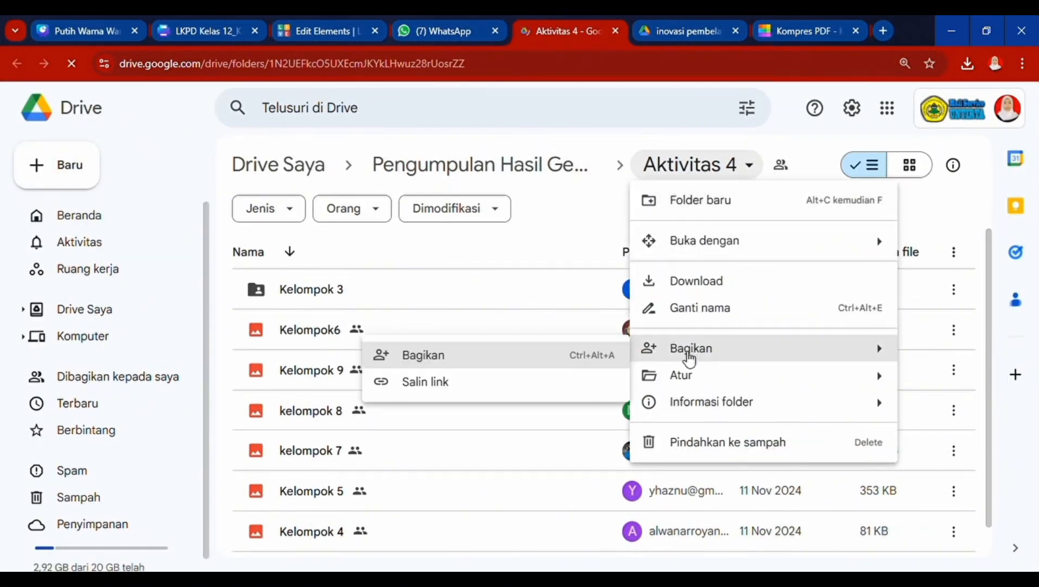
click(529, 386)
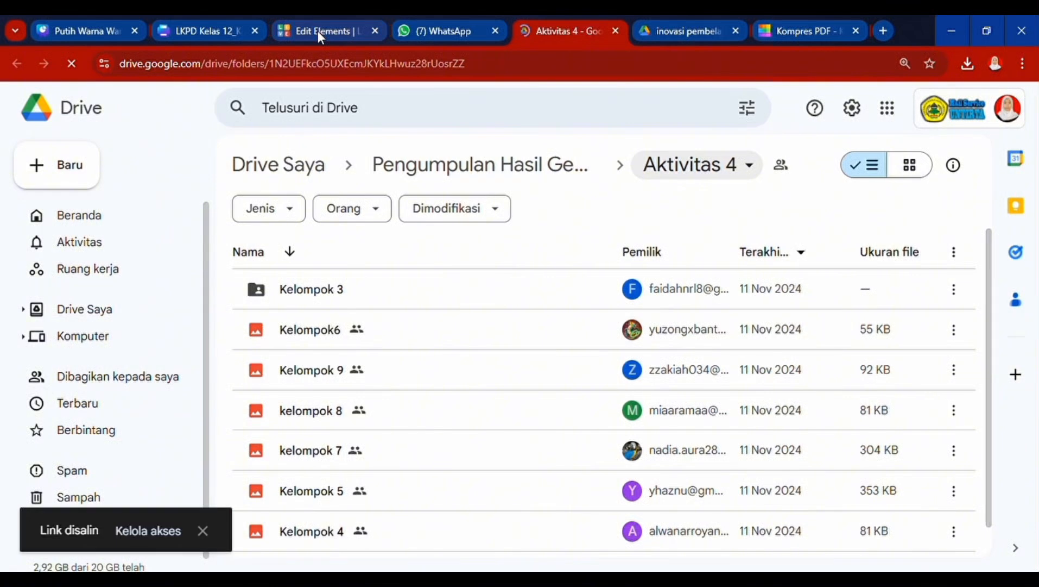
click(318, 30)
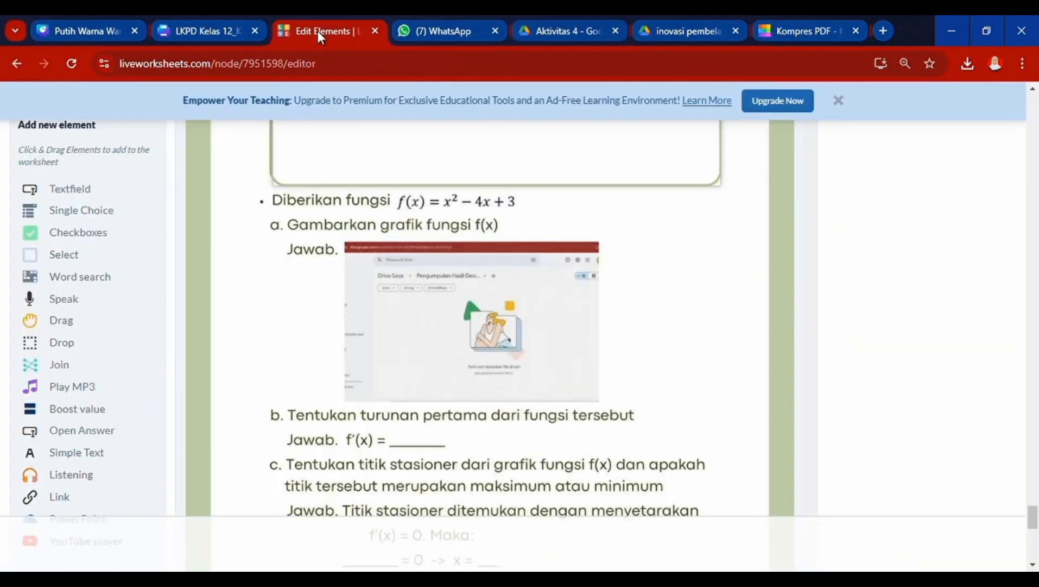
- Cover part a's screenshot with a Link element pointing to the Aktivitas 4 Drive folder URL
click(45, 505)
drag(217, 254, 597, 257)
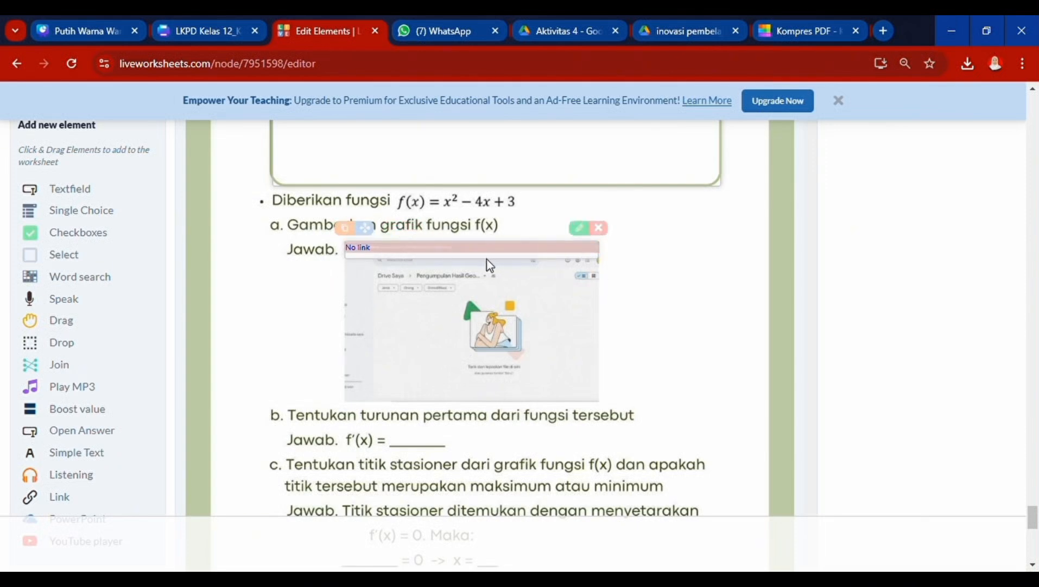
drag(488, 260, 489, 401)
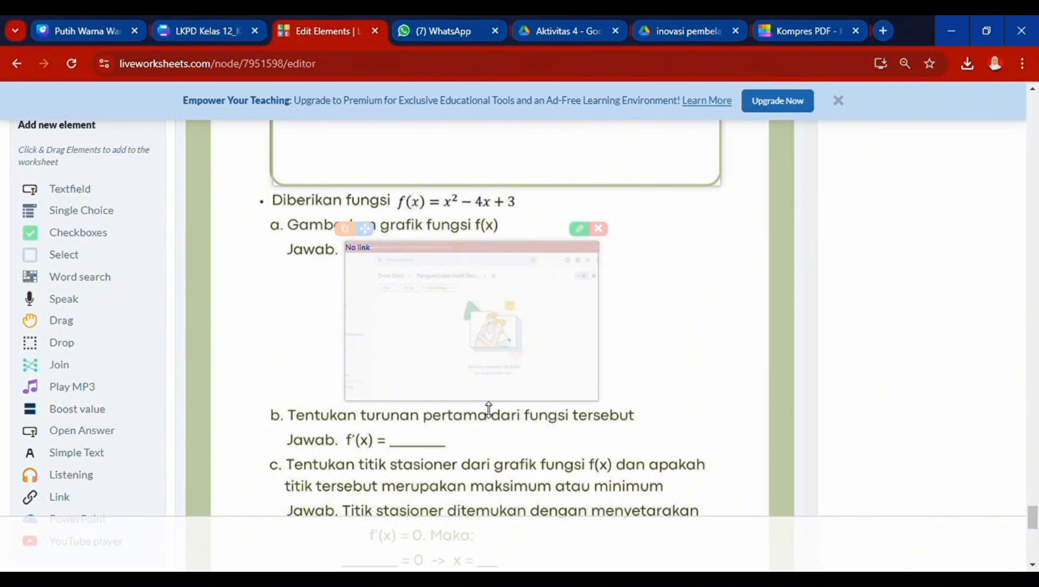
click(577, 228)
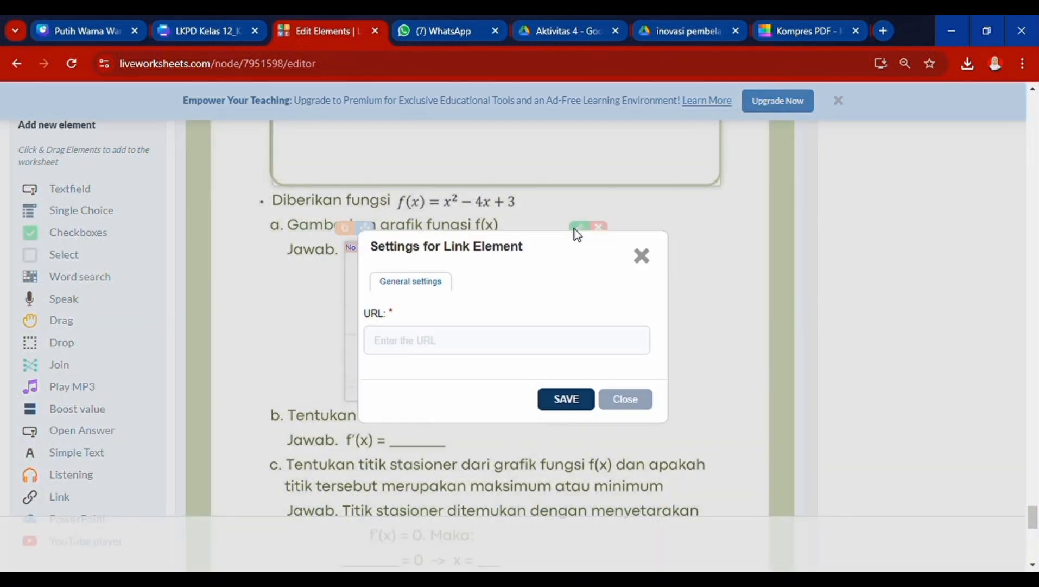
click(478, 354)
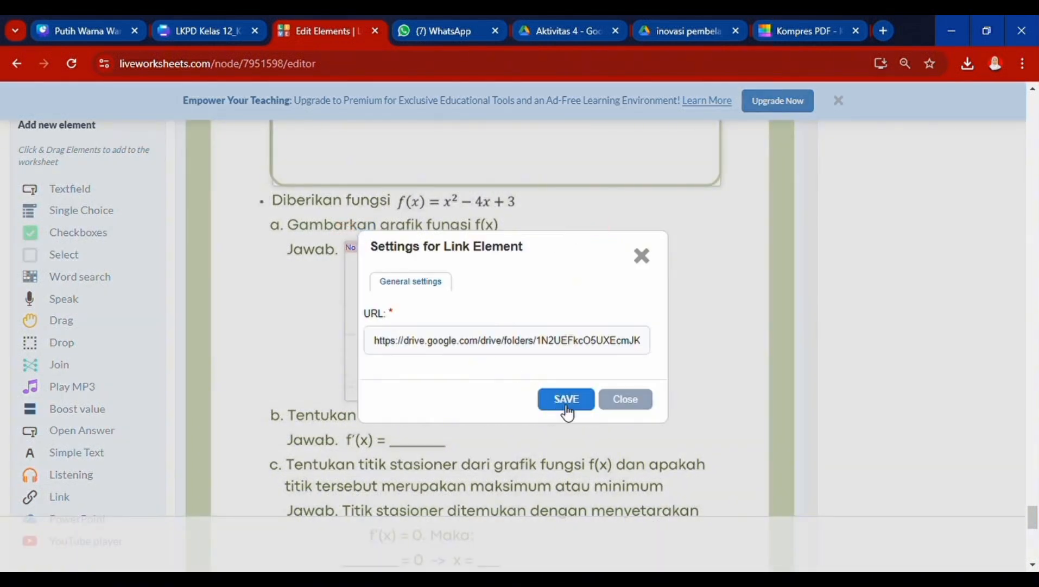
click(562, 404)
scroll(622, 419, down, 2)
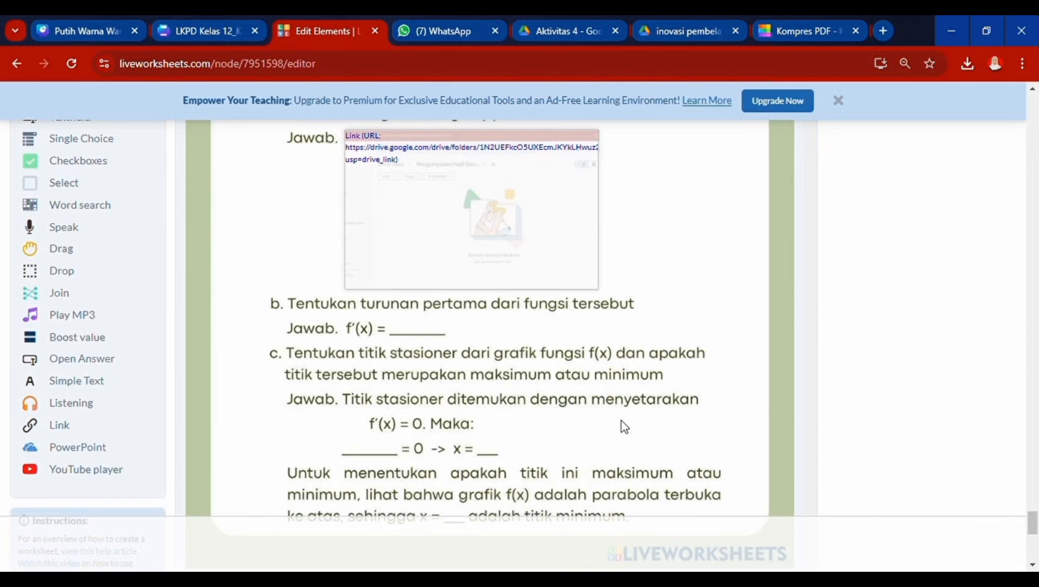
- Add textfields expecting 2x-4 after f'(x) = and before = 0
scroll(621, 421, down, 2)
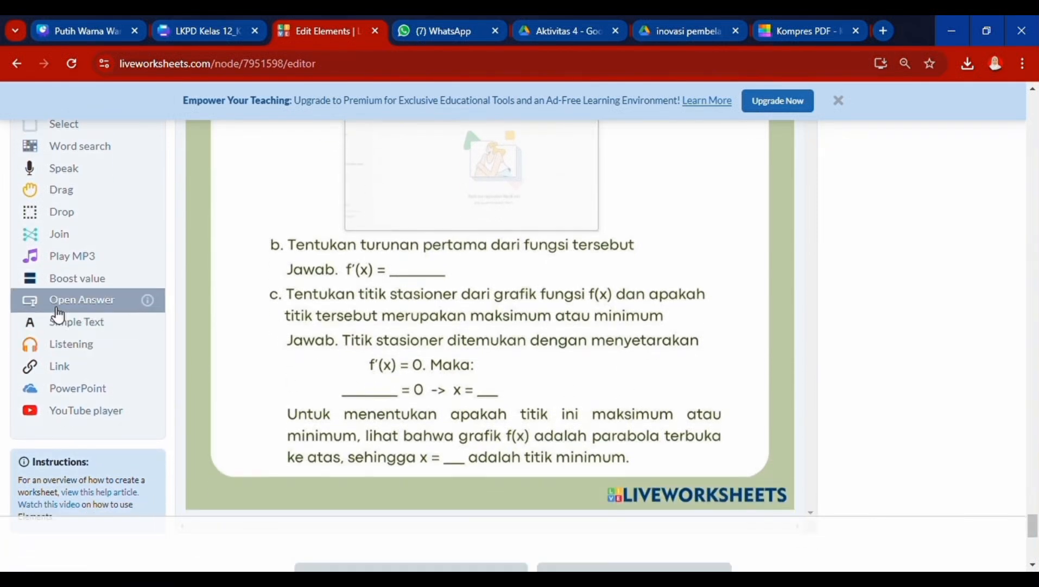
scroll(87, 258, up, 5)
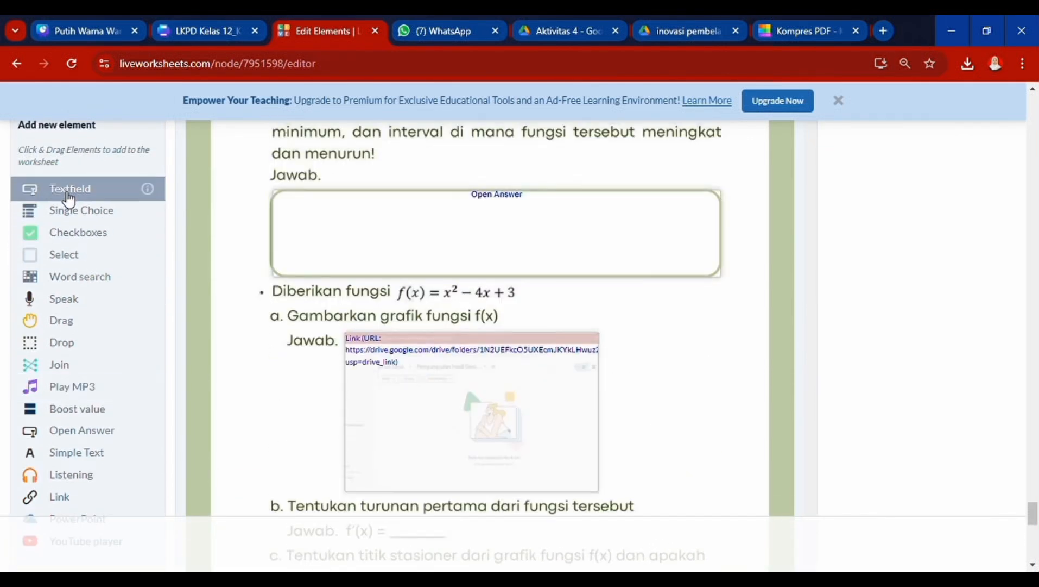
drag(68, 198, 296, 430)
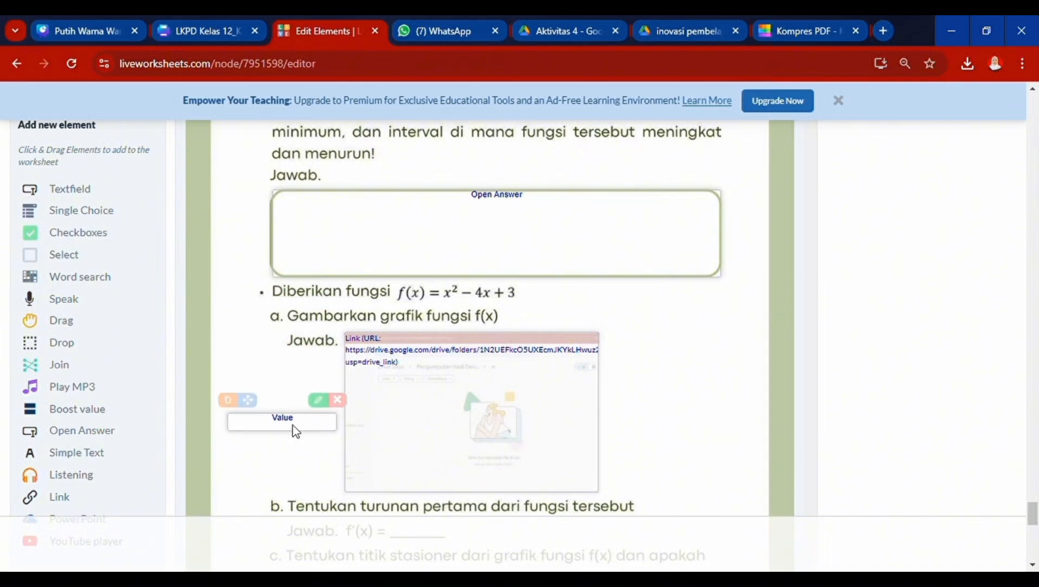
scroll(292, 426, down, 2)
drag(281, 313, 449, 423)
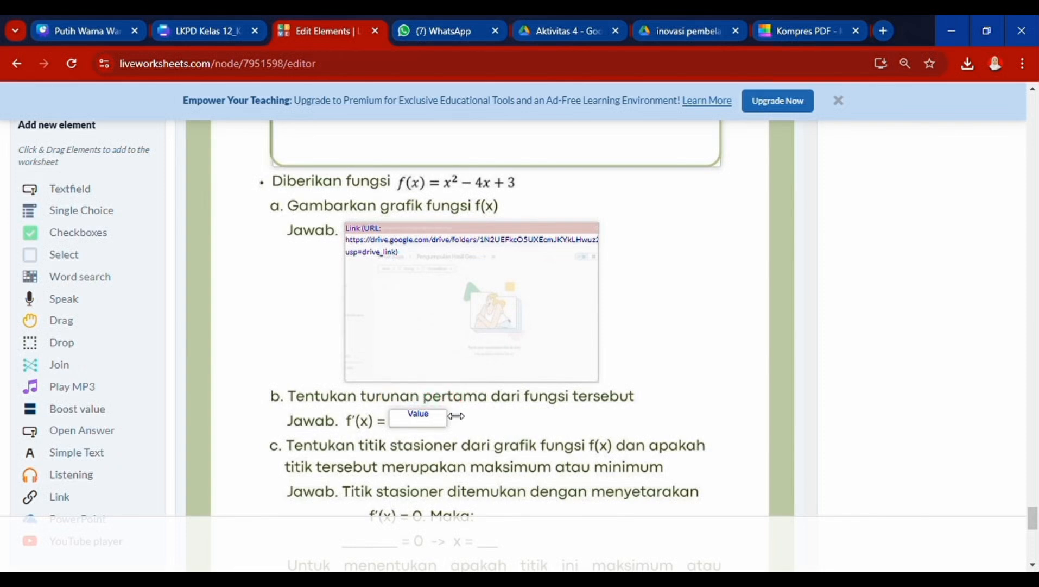
click(430, 400)
double_click(386, 346)
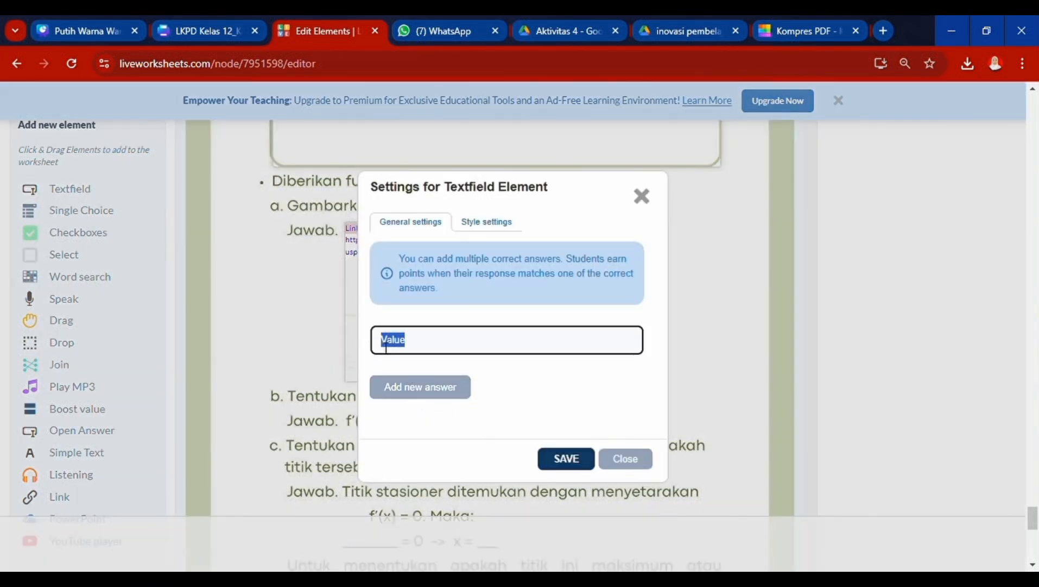
text(2x-4)
click(567, 459)
scroll(570, 451, down, 3)
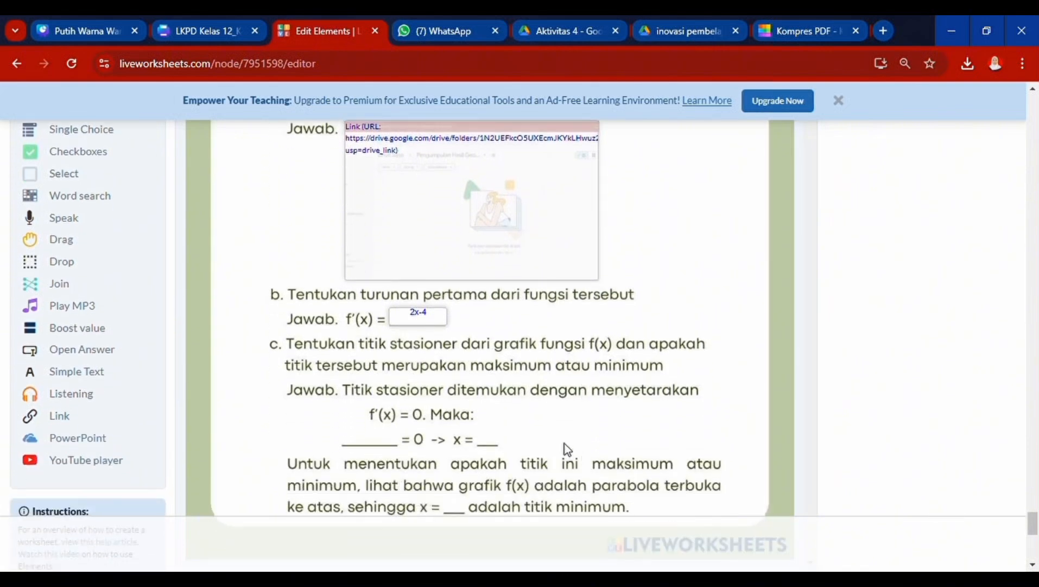
click(389, 222)
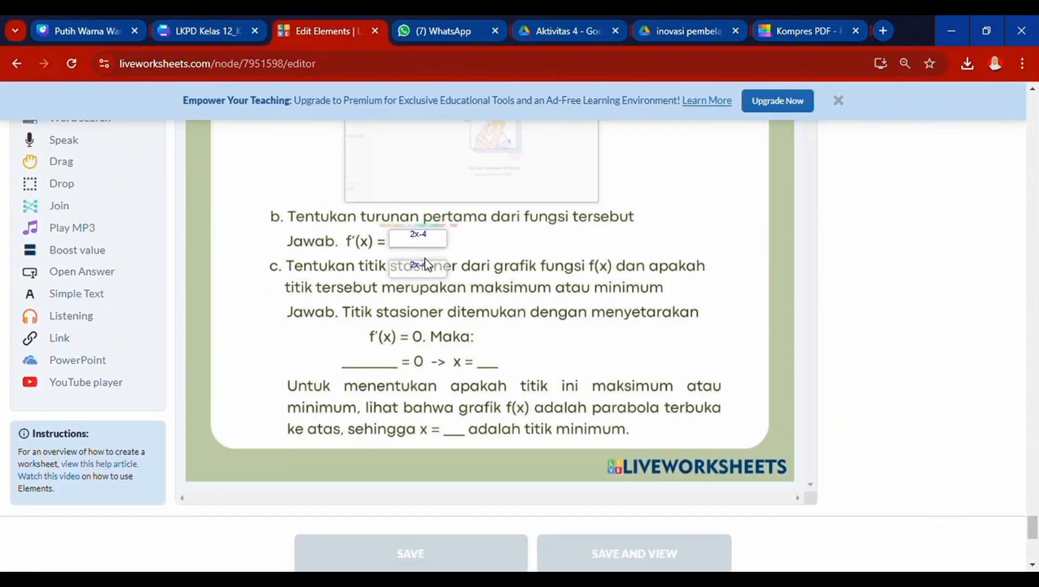
mouse_move(426, 270)
mouse_down()
mouse_move(383, 372)
mouse_move(475, 378)
mouse_move(541, 359)
mouse_move(501, 364)
mouse_up()
- Add textfields expecting 2 in both x = blanks of part c
click(338, 337)
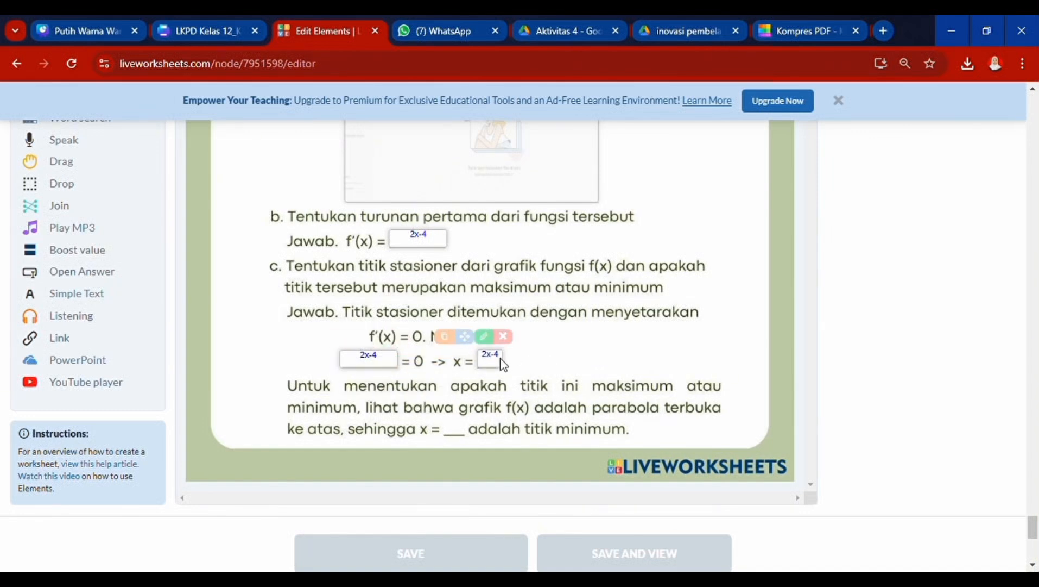
click(484, 336)
drag(423, 341, 400, 345)
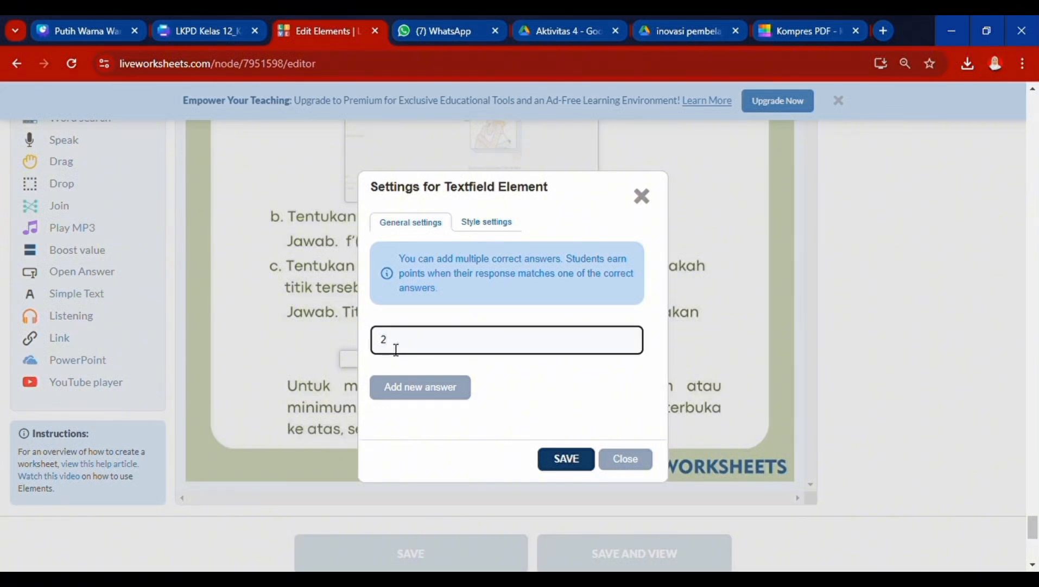
click(578, 463)
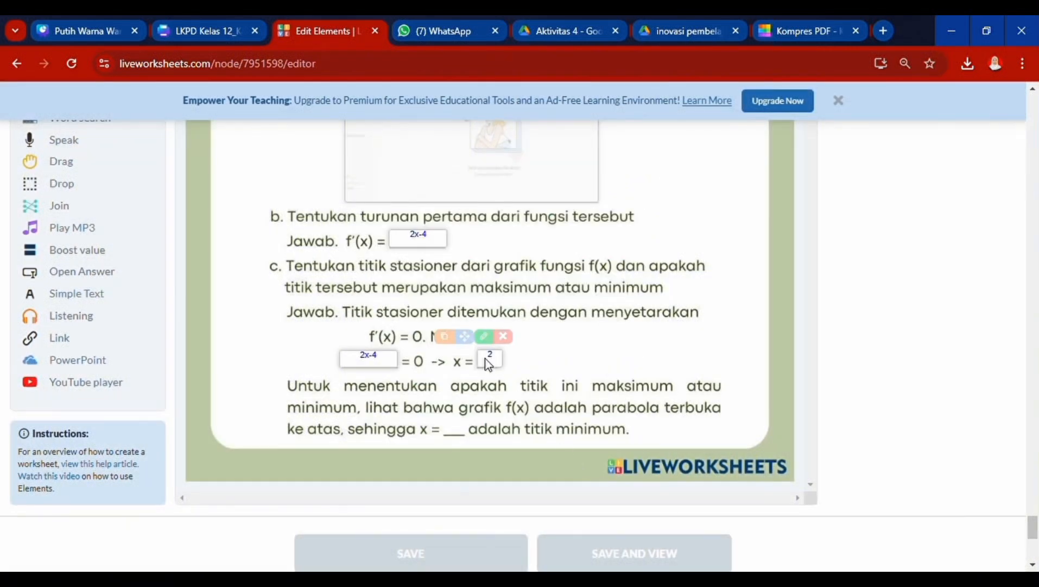
click(451, 337)
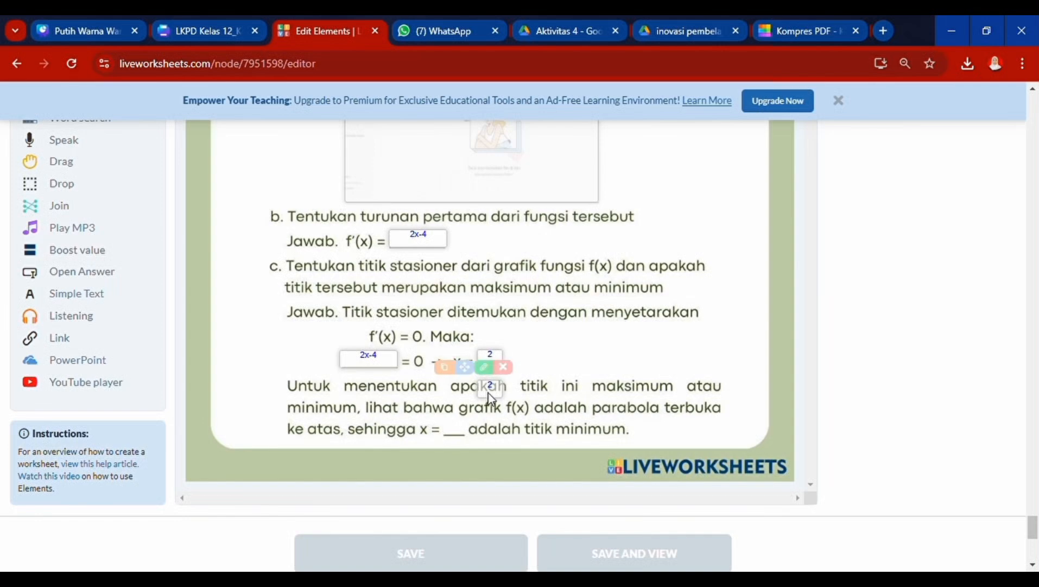
drag(488, 393, 461, 431)
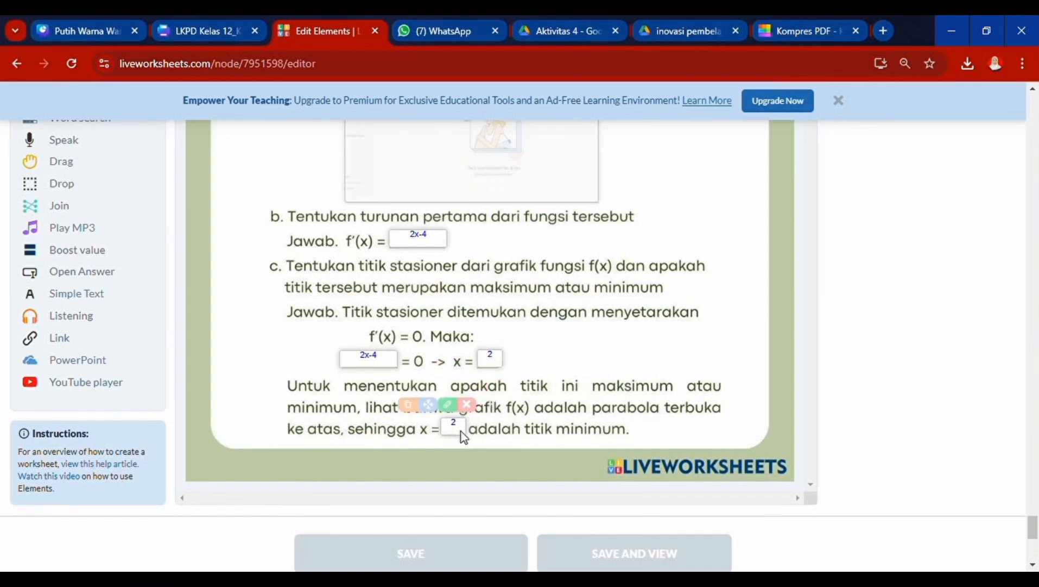
scroll(578, 434, down, 2)
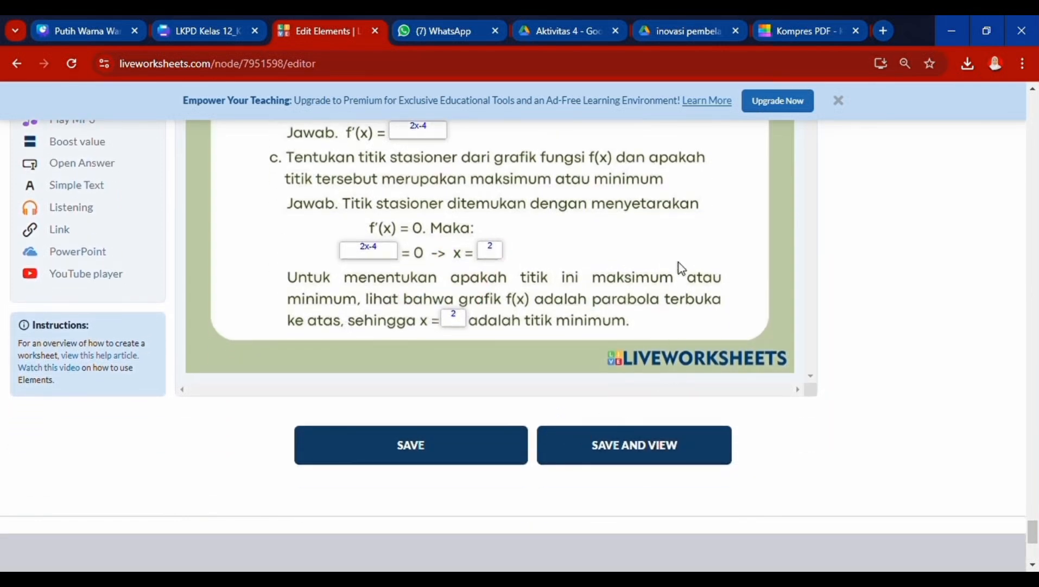
- Save the worksheet with SAVE AND VIEW and scroll the view page back up to the tabs
scroll(681, 267, up, 20)
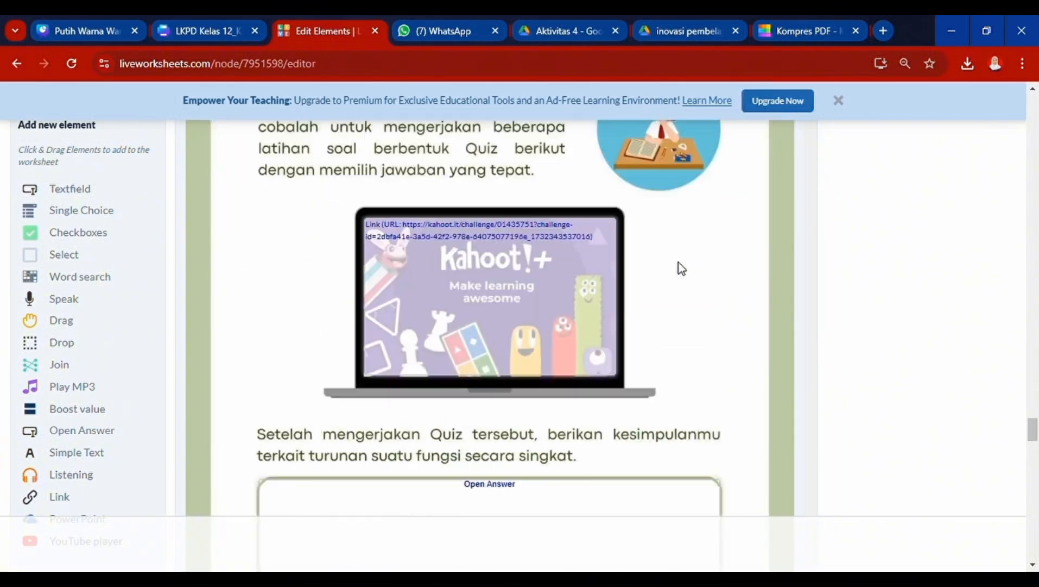
scroll(678, 262, up, 15)
scroll(679, 262, down, 12)
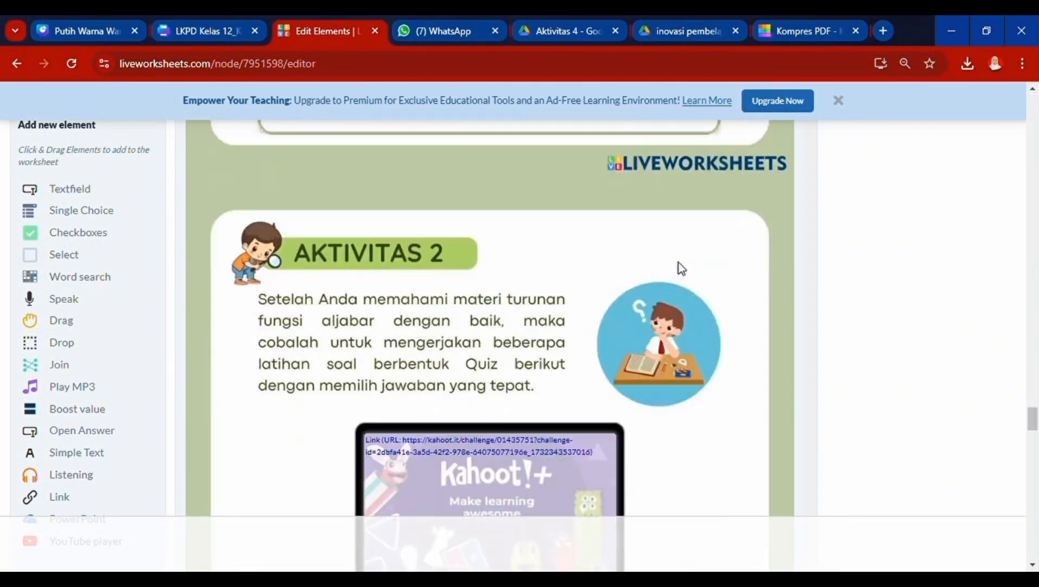
scroll(679, 262, down, 20)
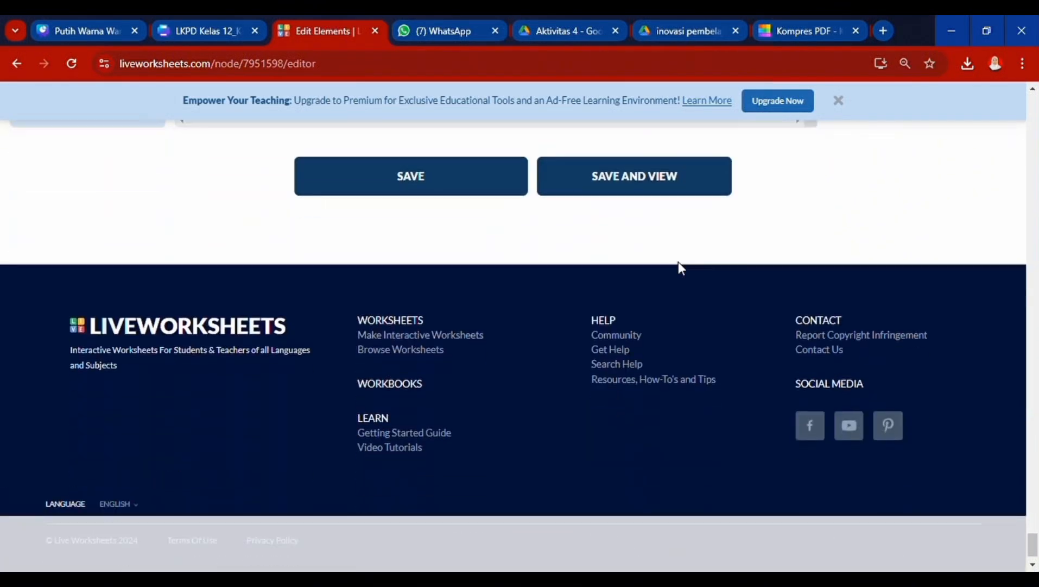
scroll(679, 261, down, 1)
scroll(599, 204, up, 5)
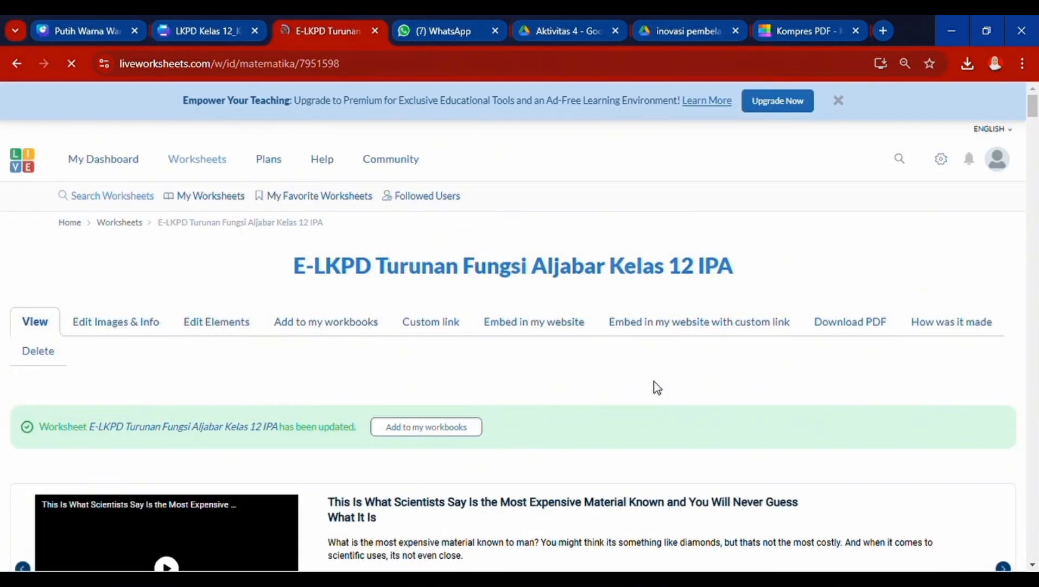
scroll(653, 380, down, 1)
scroll(658, 387, down, 10)
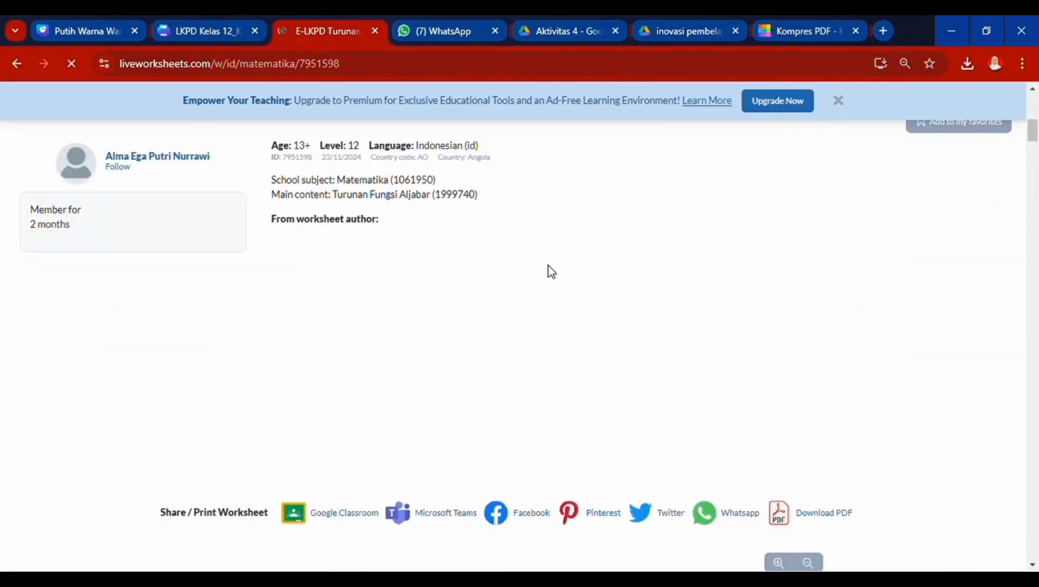
scroll(551, 272, down, 2)
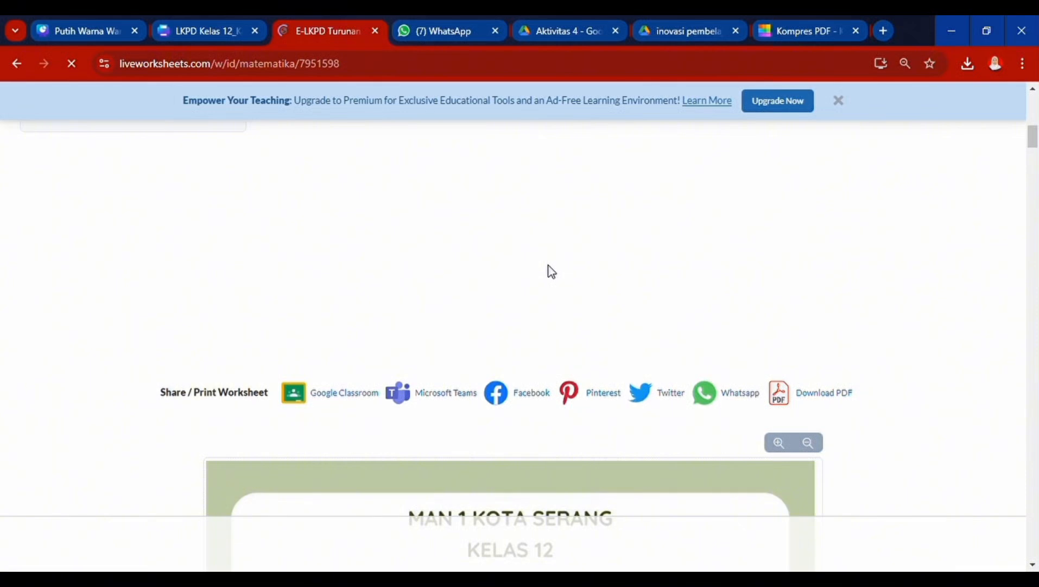
scroll(551, 271, down, 15)
scroll(551, 272, up, 11)
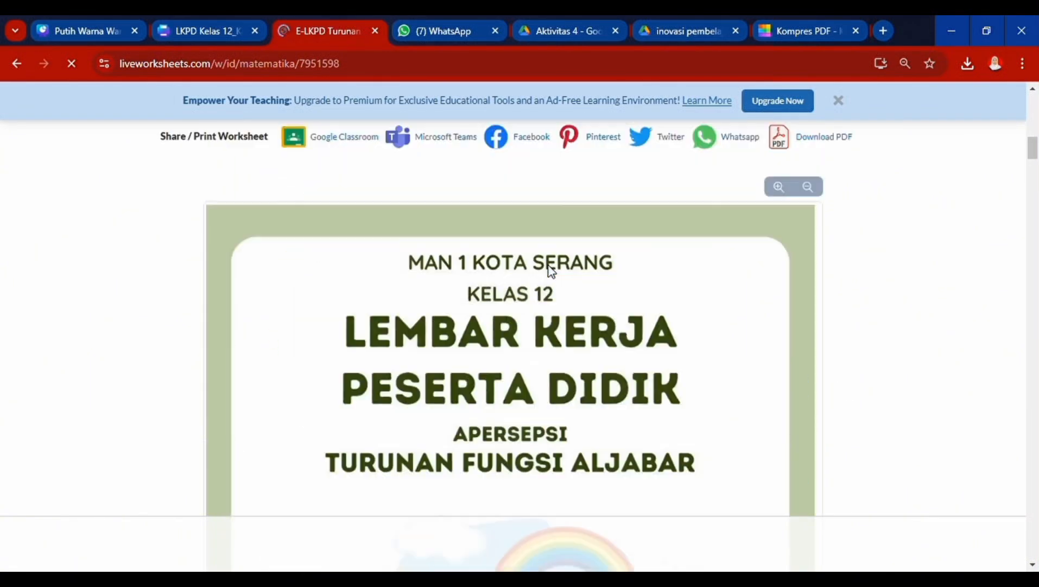
scroll(551, 271, up, 15)
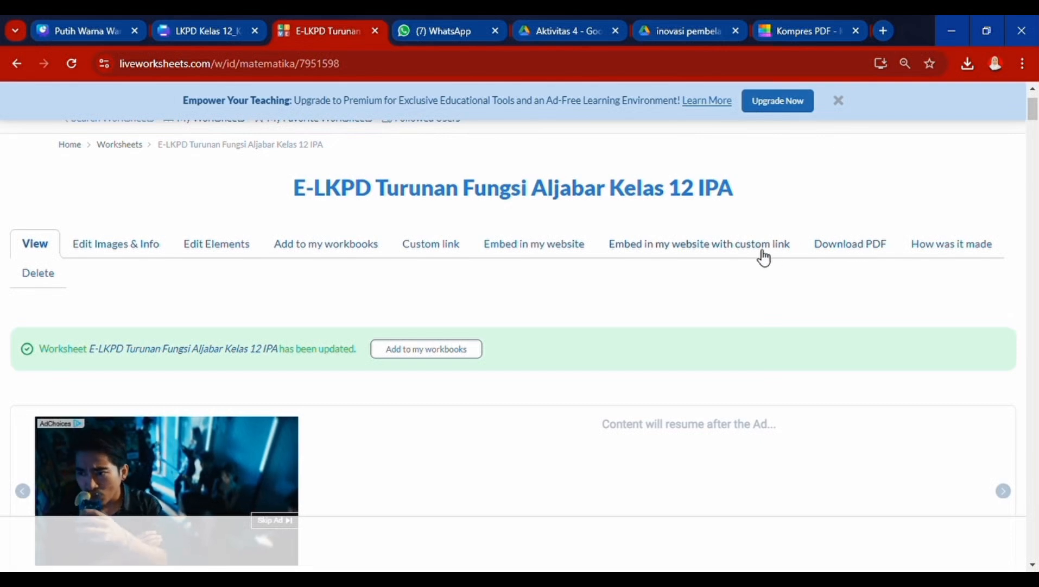
- Open the custom link generator and let students choose between checking and sending answers
click(764, 255)
click(426, 270)
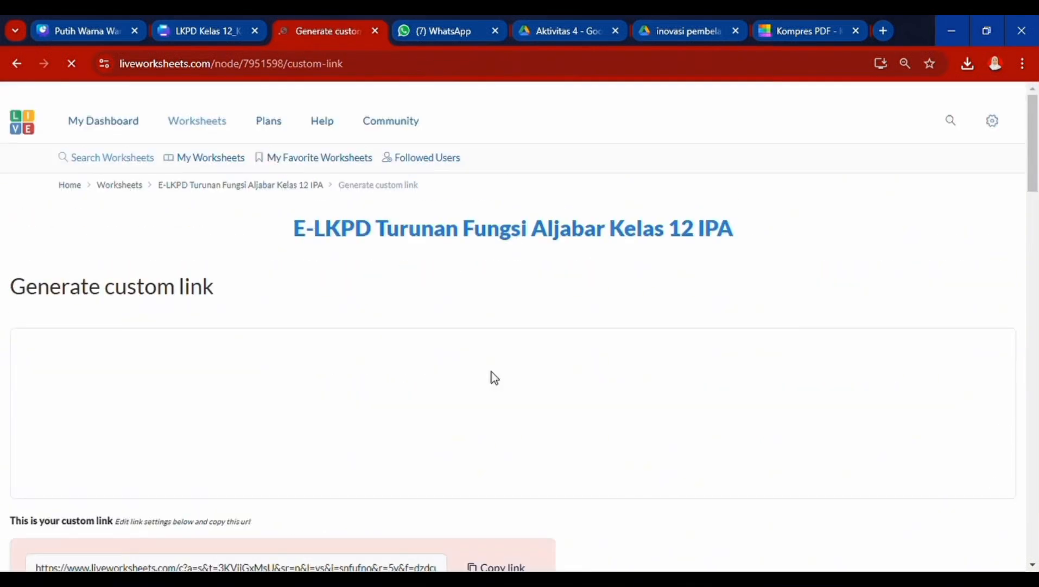
scroll(491, 371, down, 4)
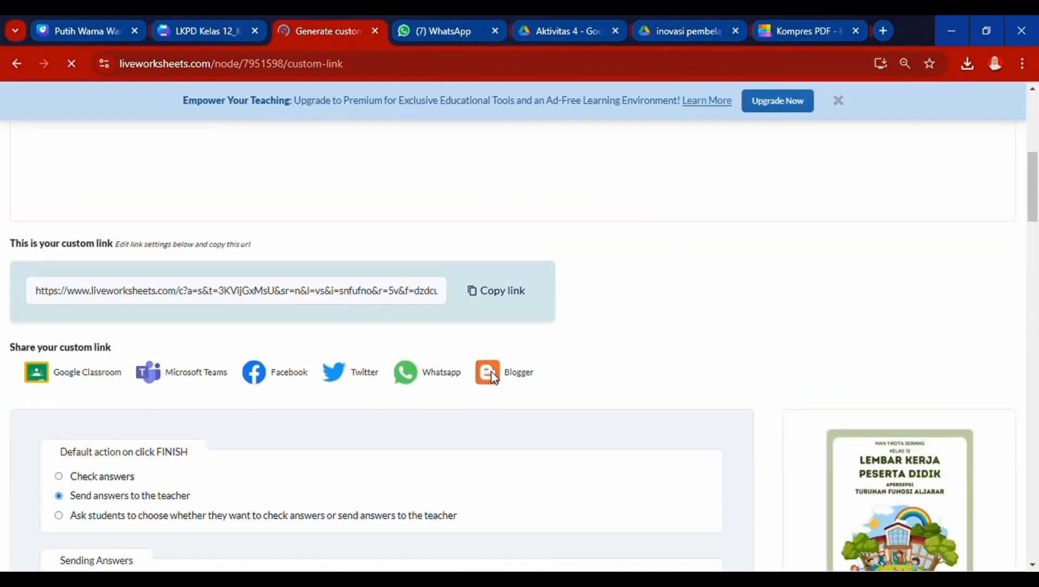
scroll(492, 371, down, 2)
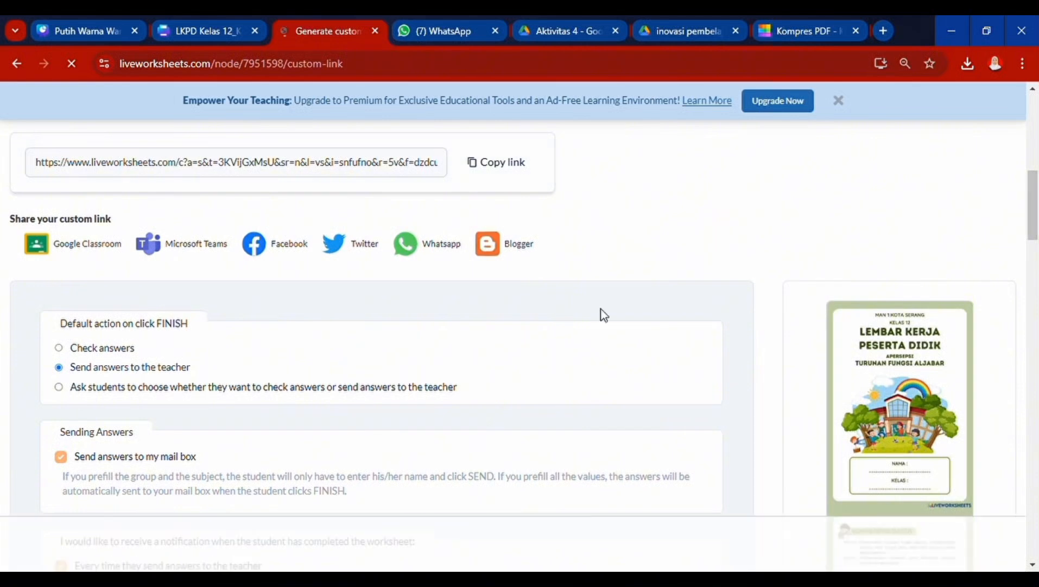
scroll(596, 309, down, 2)
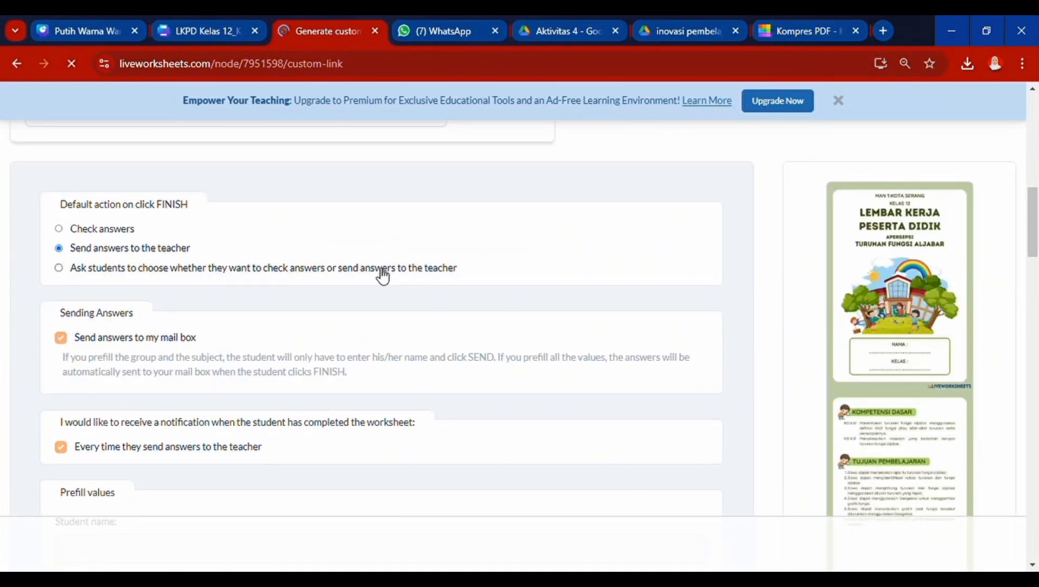
click(58, 268)
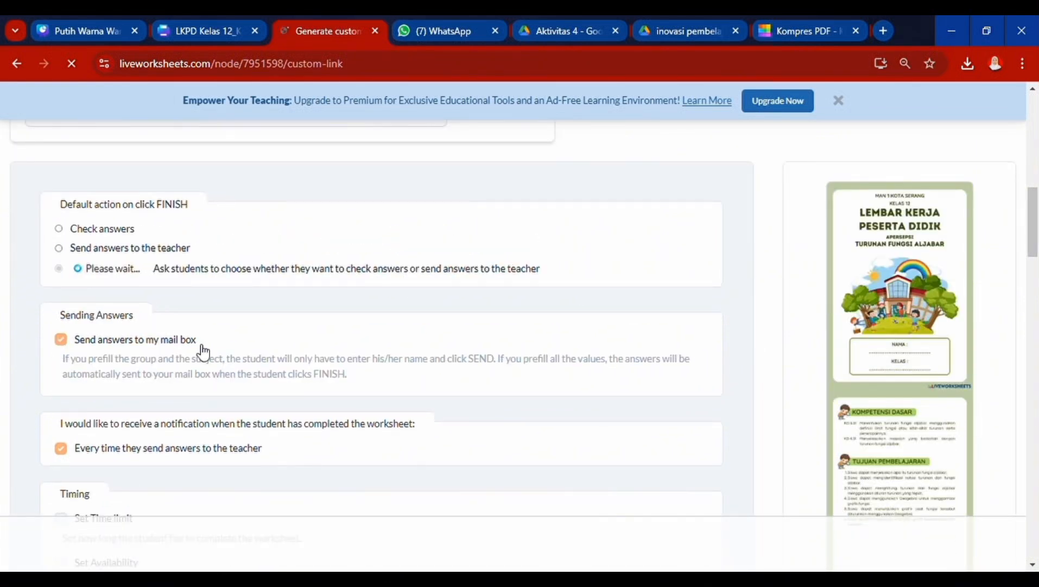
- Show grades with decimals and set the maximum score to 100
scroll(215, 371, down, 4)
scroll(217, 373, down, 4)
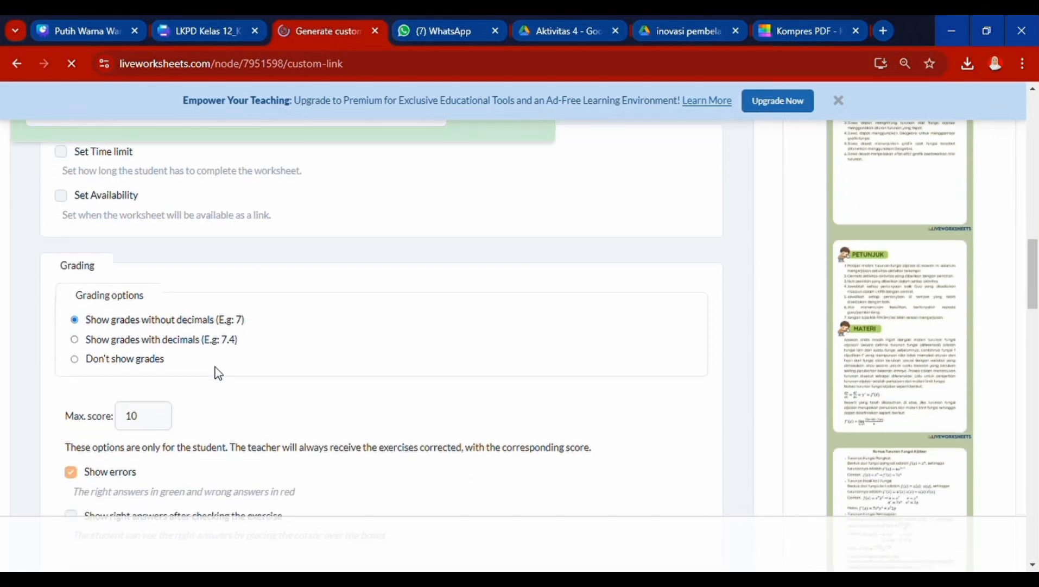
click(120, 269)
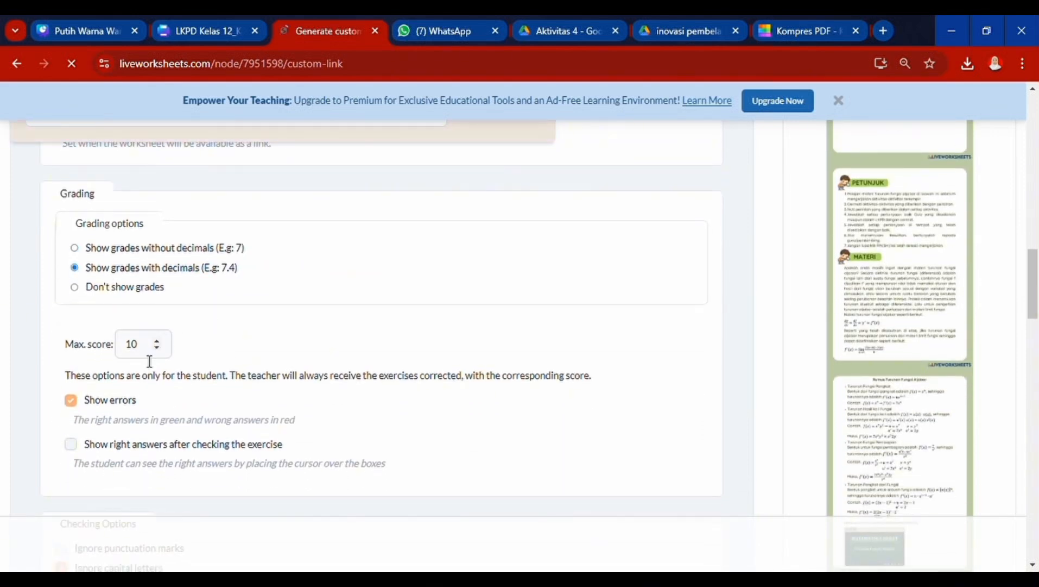
click(149, 356)
scroll(149, 359, down, 6)
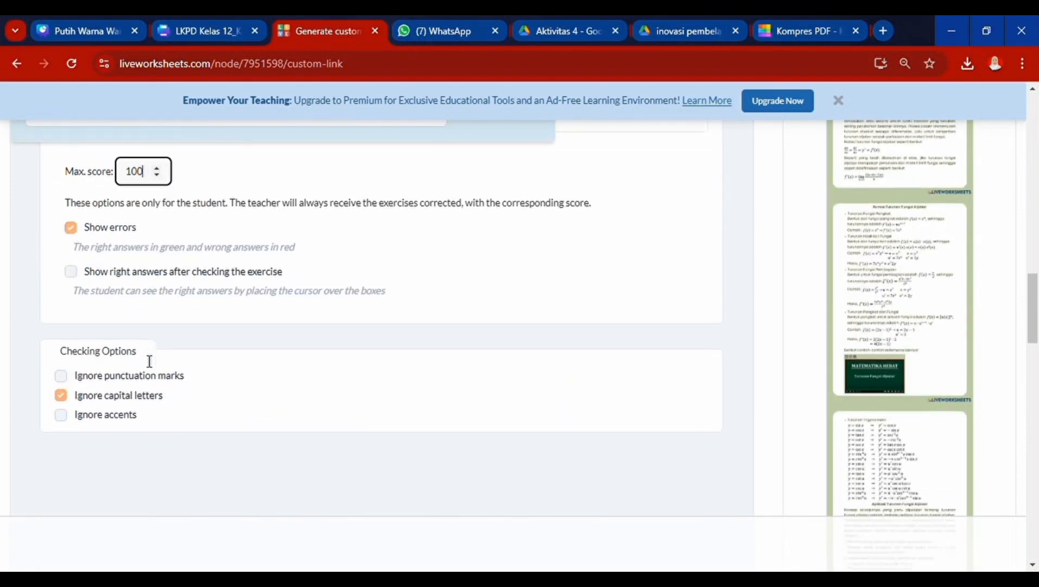
scroll(246, 365, up, 10)
scroll(245, 367, up, 10)
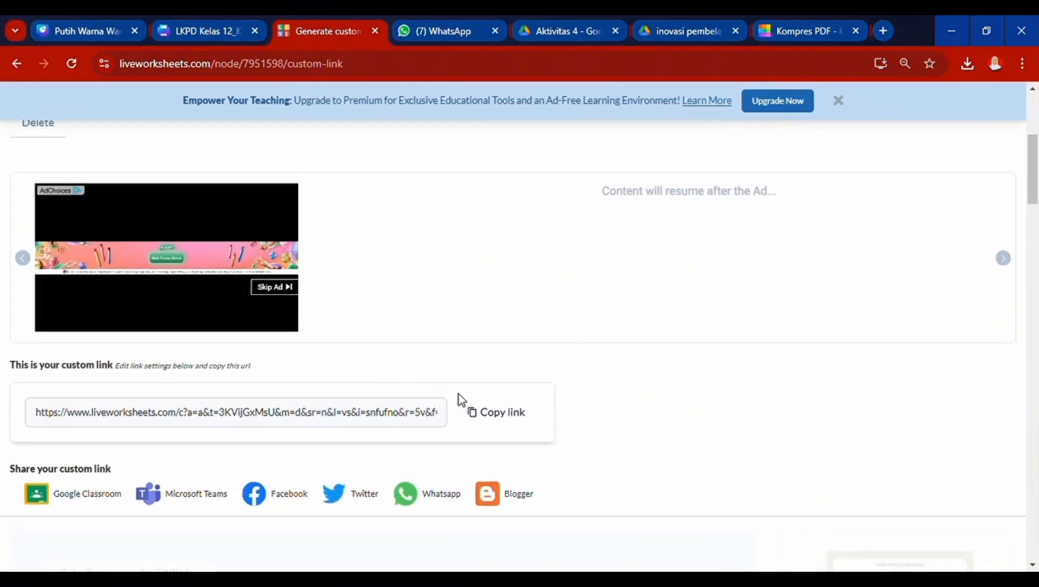
scroll(664, 302, down, 10)
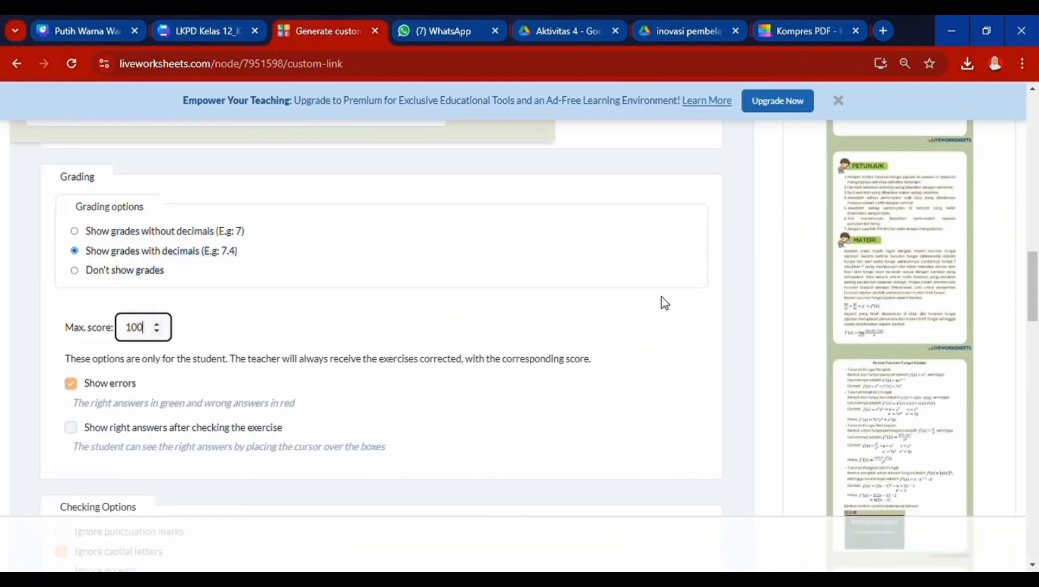
scroll(665, 302, up, 10)
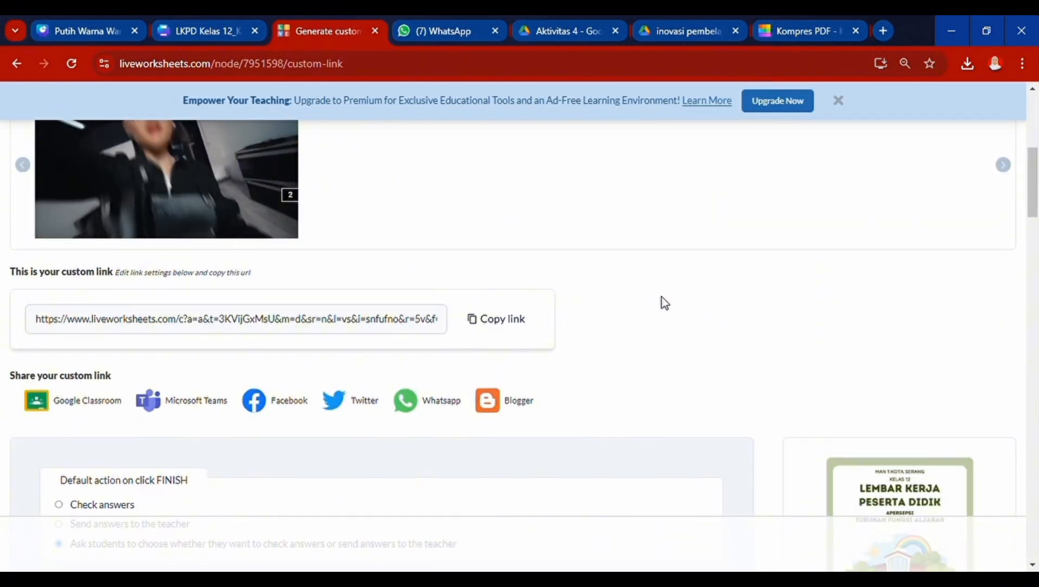
click(884, 32)
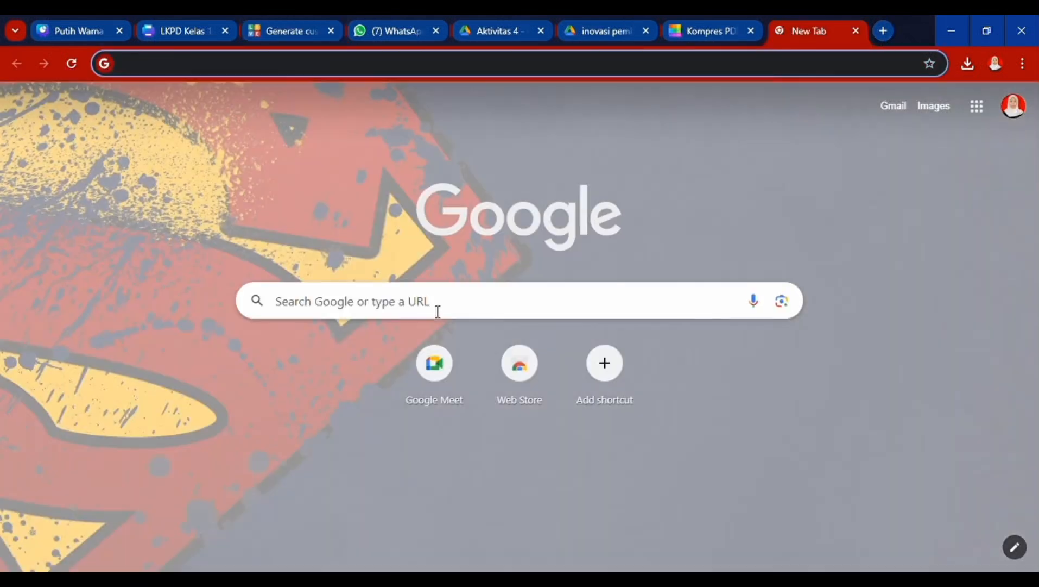
- Load the worksheet from the pasted custom link and enter a student name and class 12 ipa 3
click(438, 311)
key(Return)
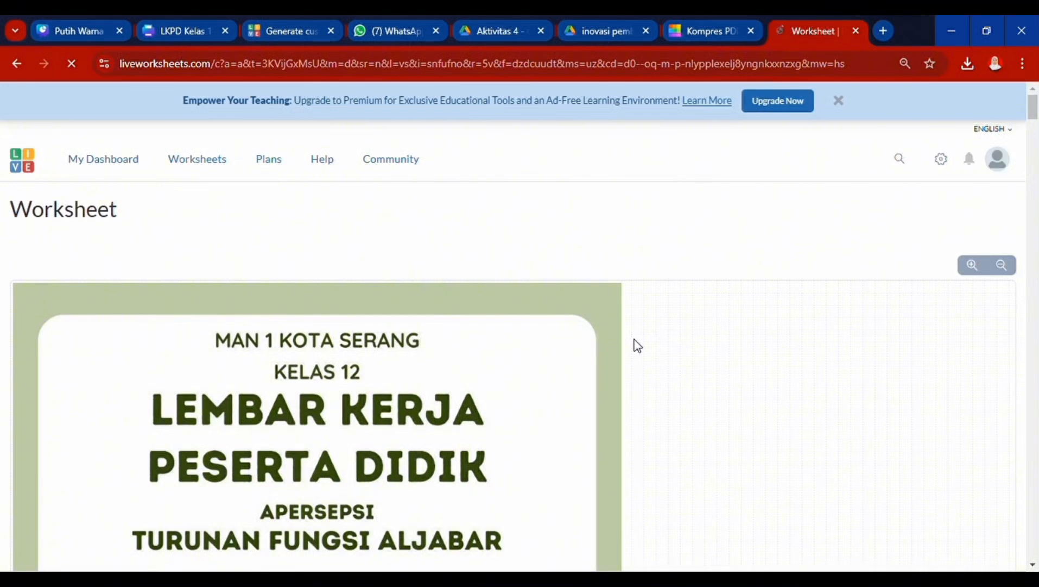
scroll(638, 345, down, 10)
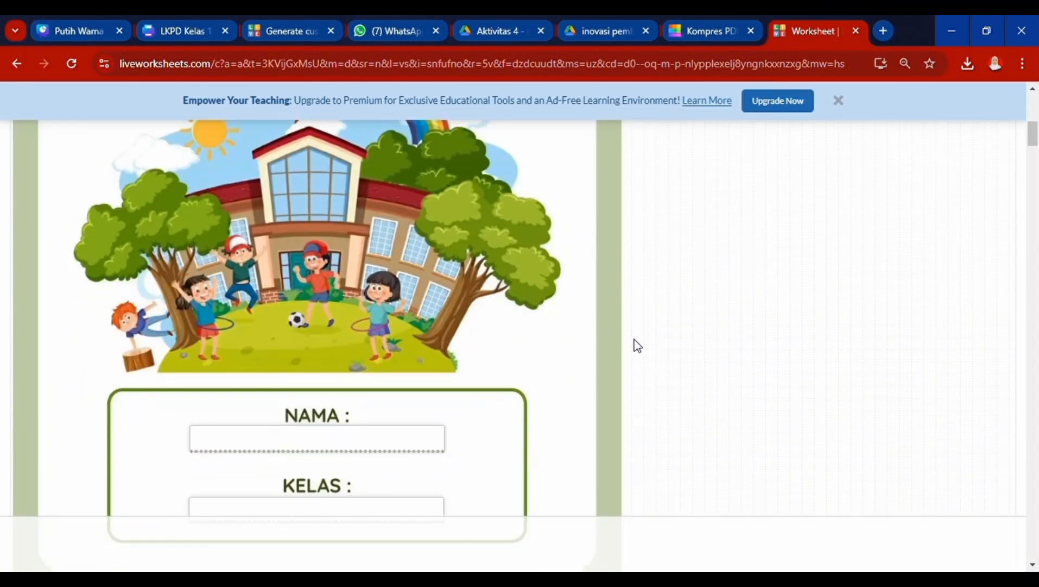
click(322, 313)
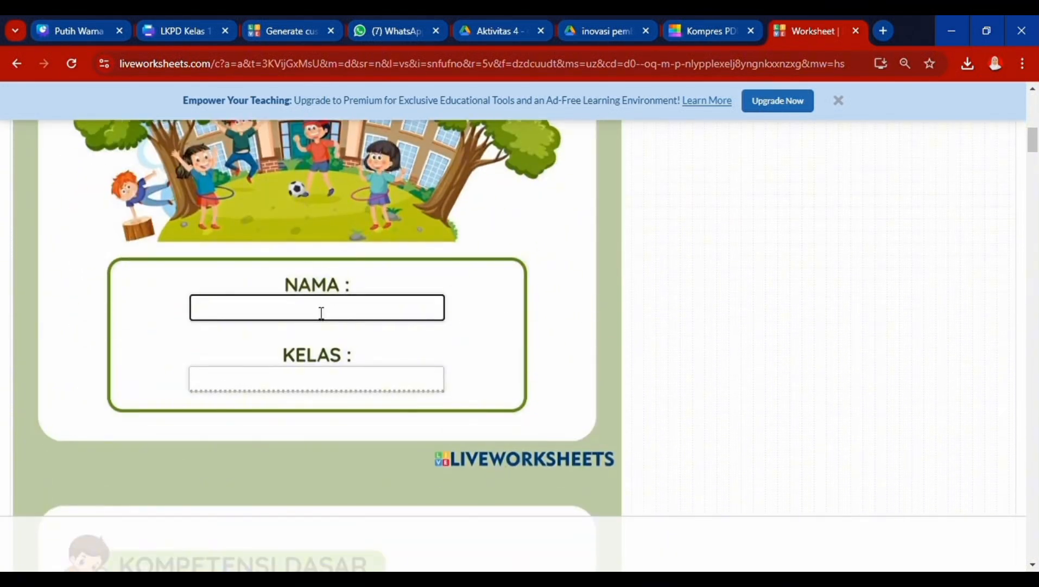
click(349, 382)
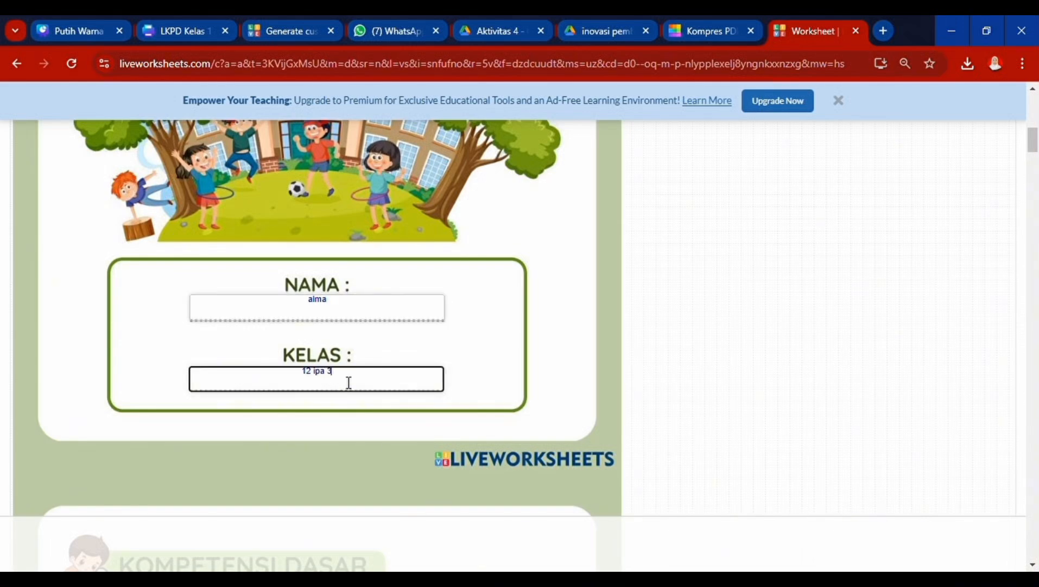
scroll(349, 382, down, 20)
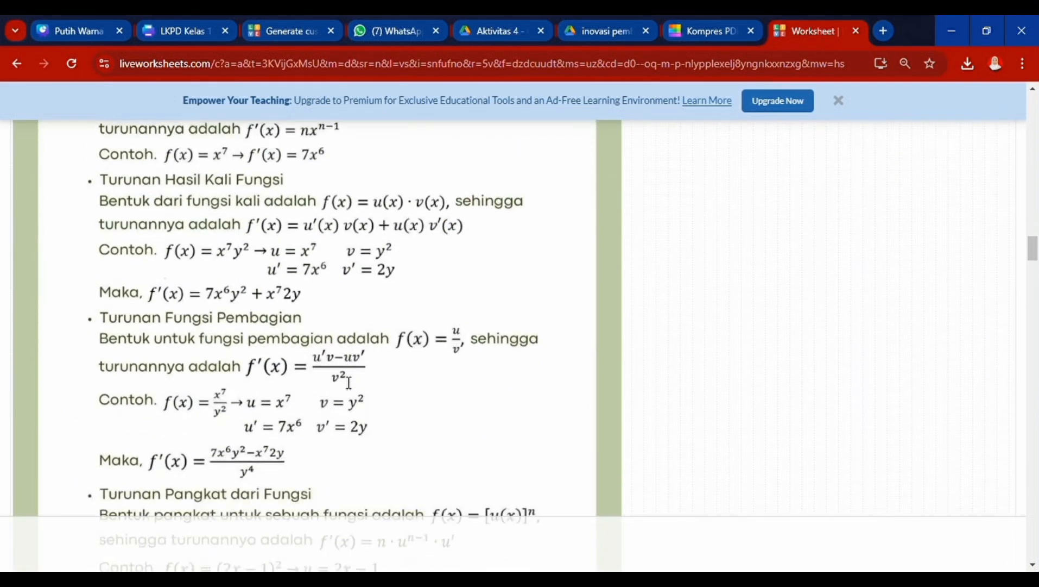
- Check that both embedded videos open on YouTube, returning to the worksheet each time
click(222, 328)
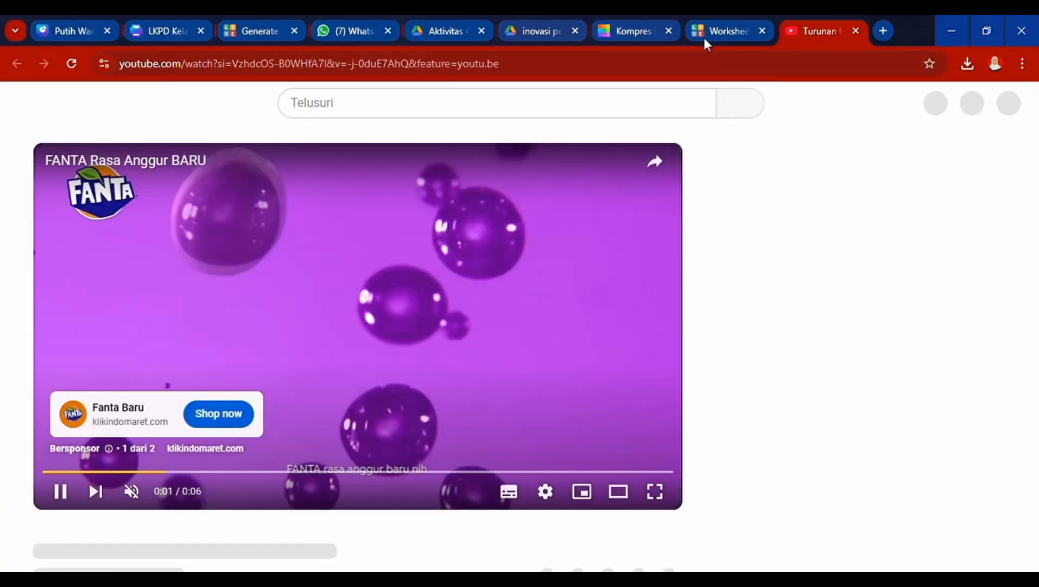
click(706, 32)
scroll(581, 331, down, 20)
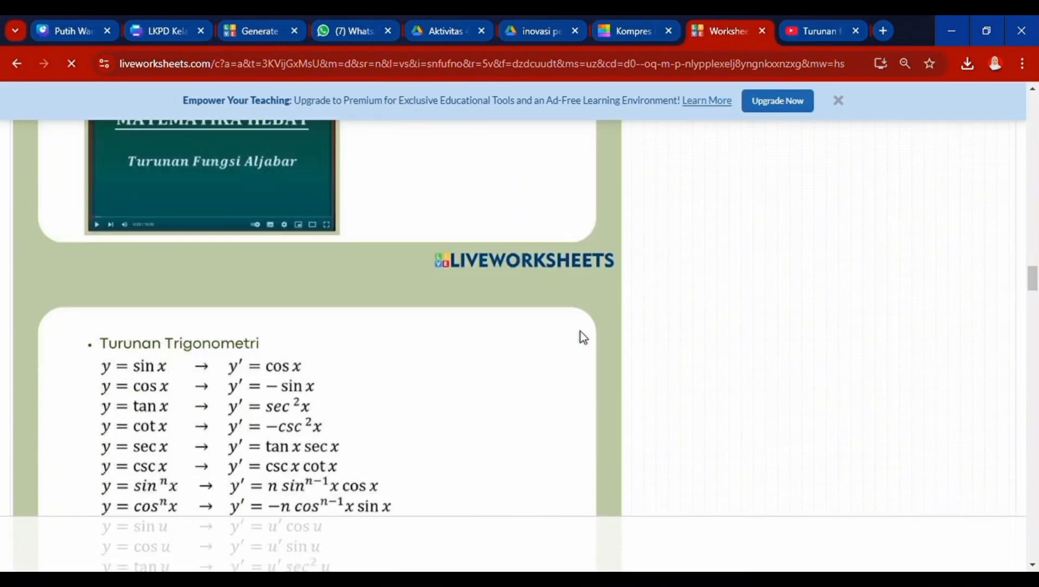
scroll(580, 332, down, 6)
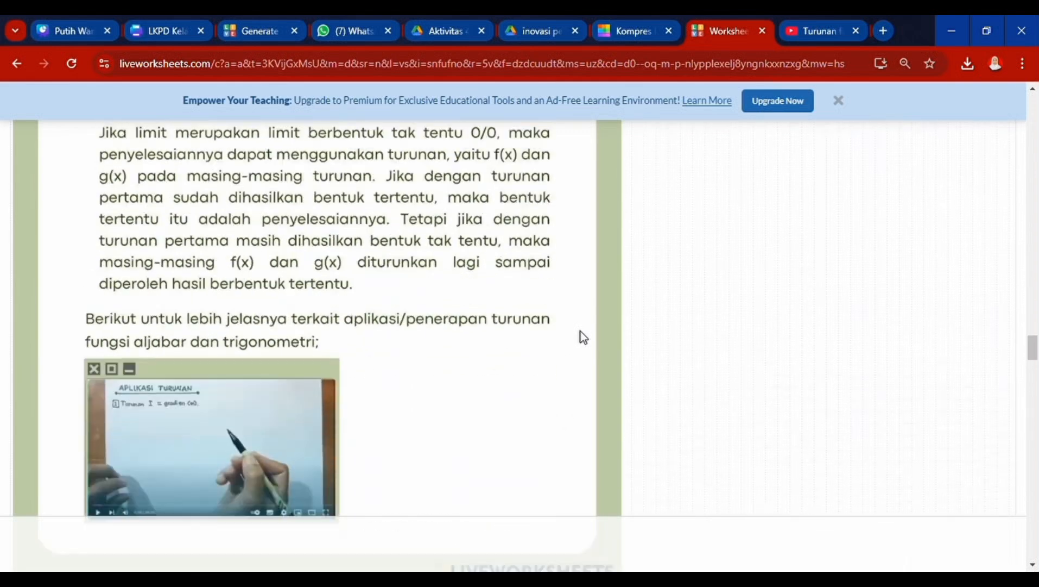
click(288, 357)
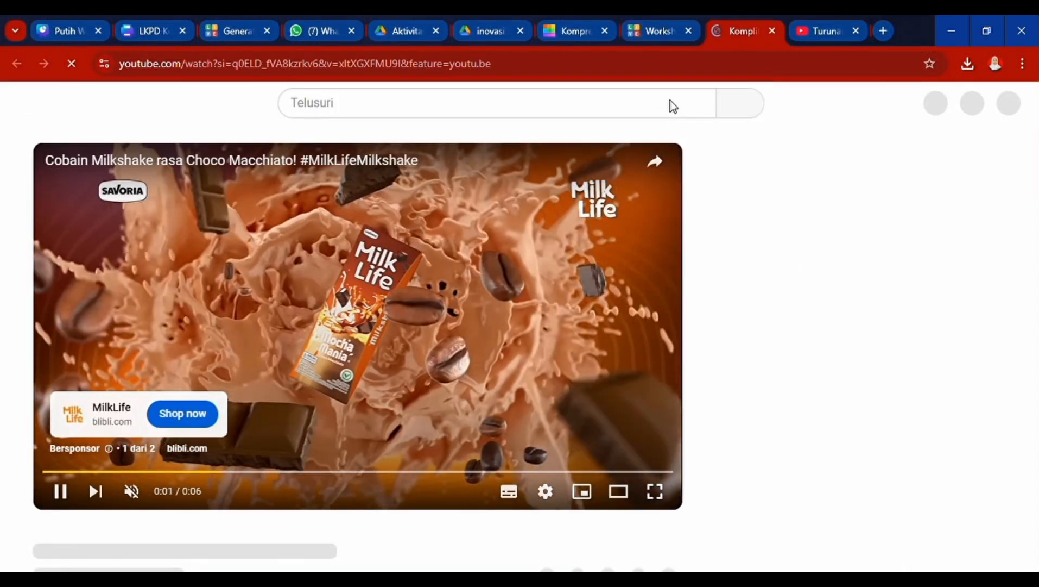
click(657, 31)
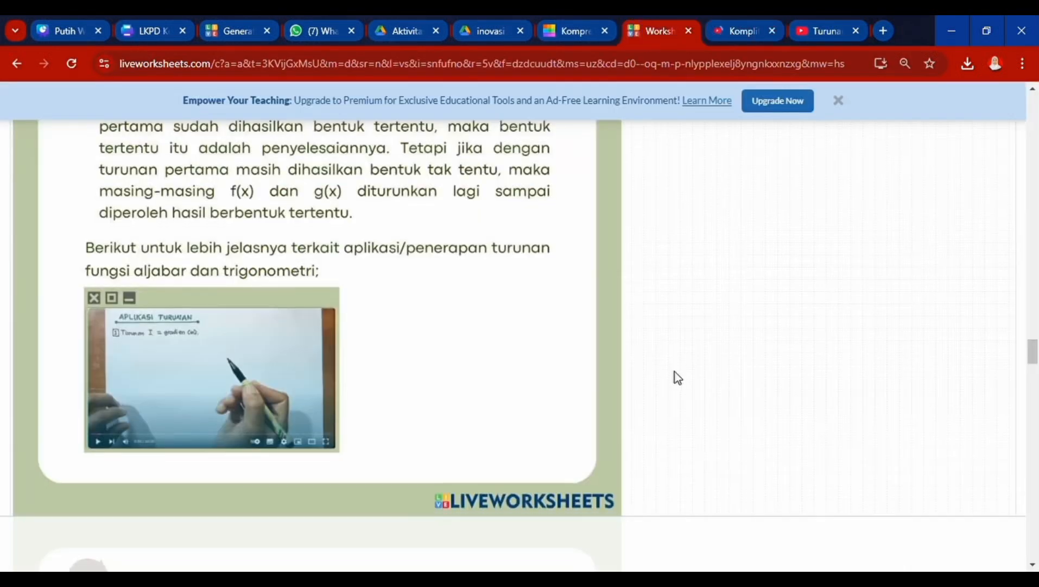
scroll(675, 371, down, 8)
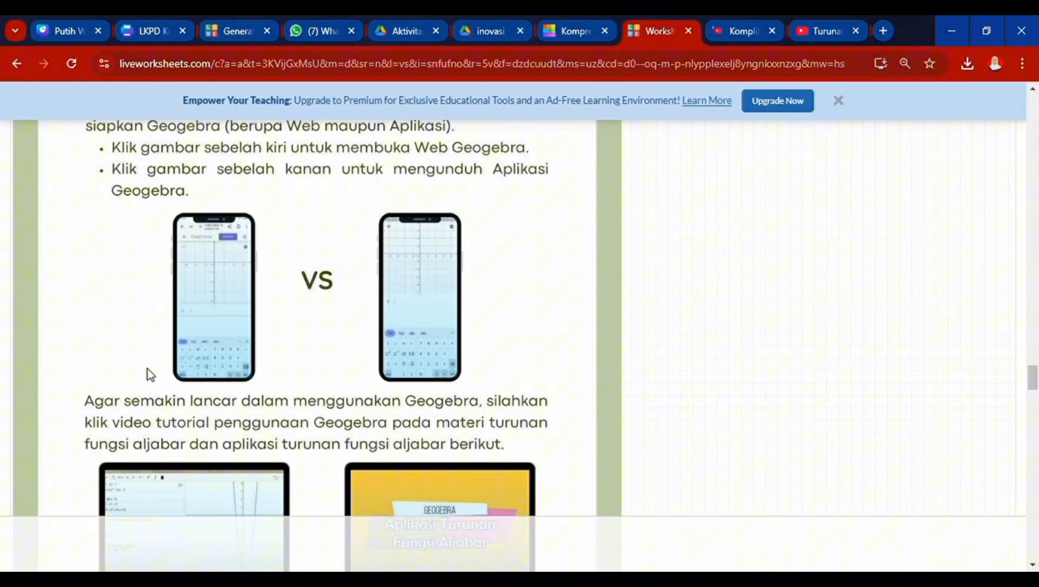
- Check that the two GeoGebra images open the web calculator and its Play Store page
click(213, 348)
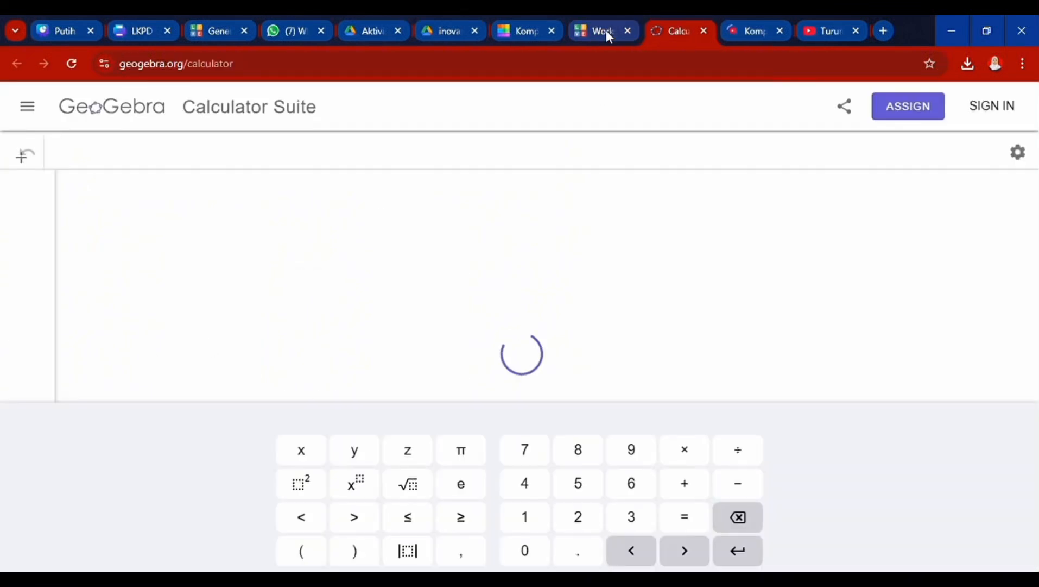
click(606, 30)
click(427, 283)
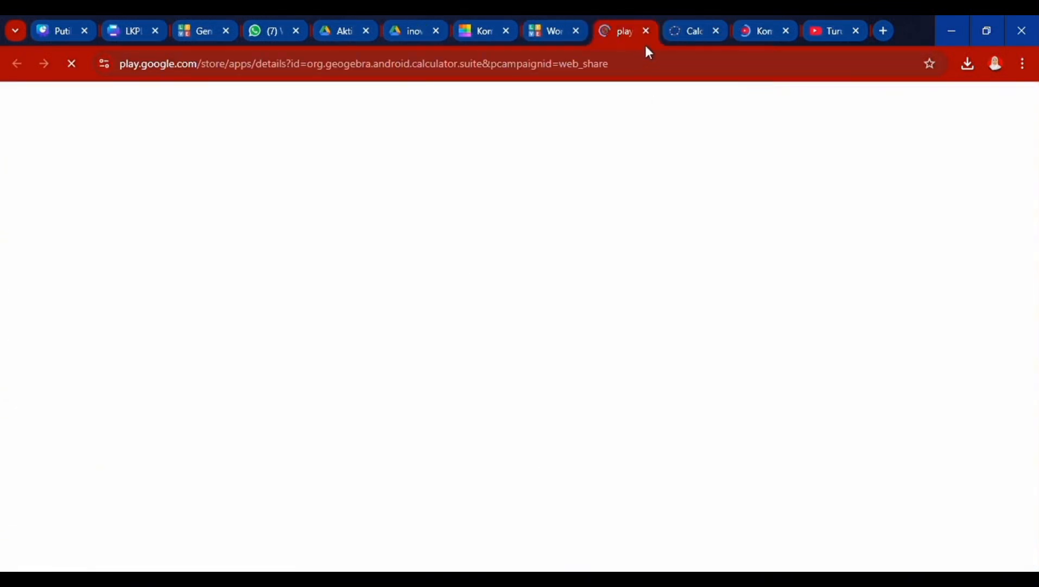
click(687, 27)
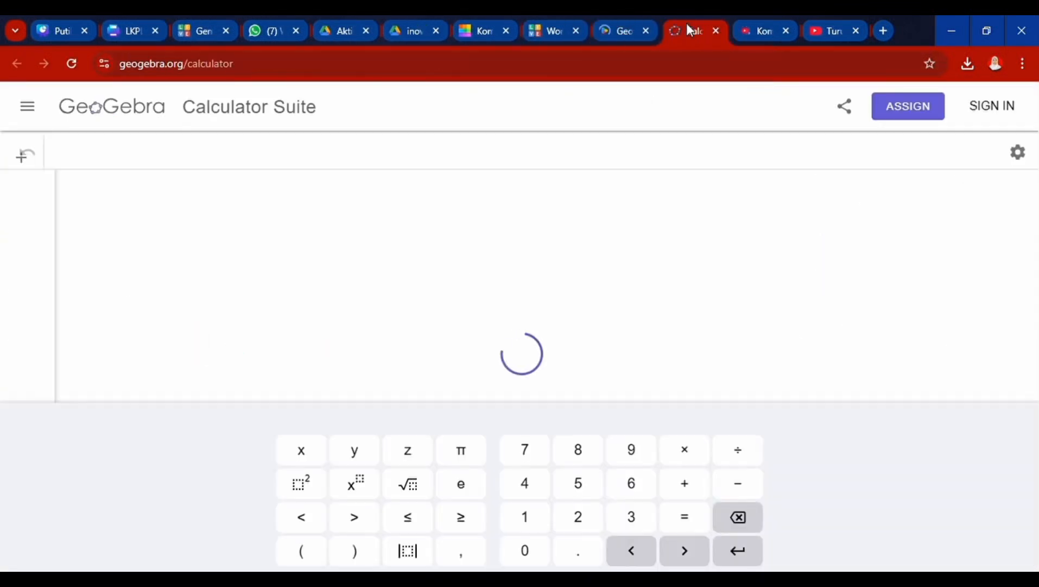
click(623, 30)
click(557, 31)
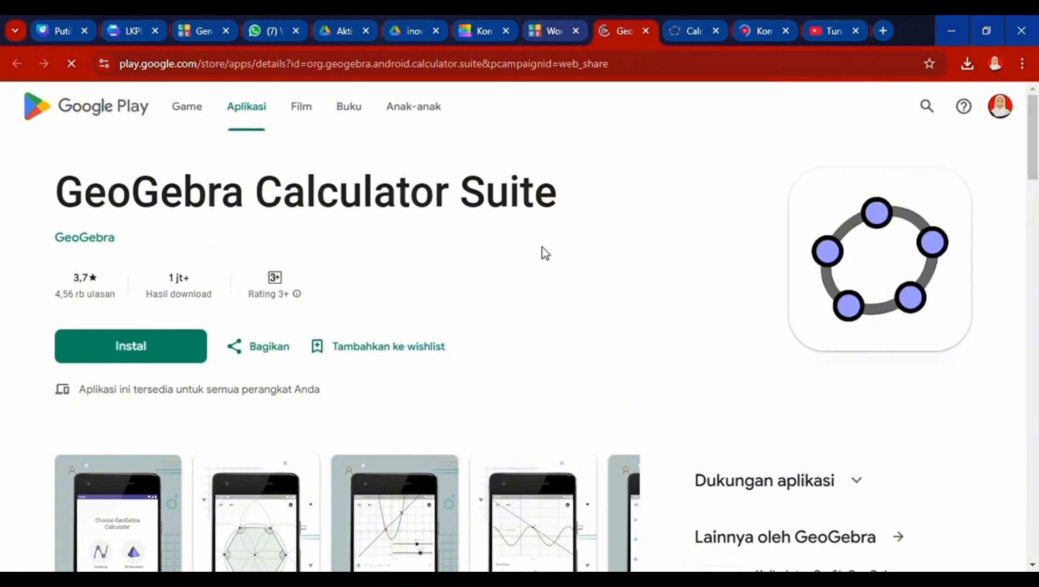
scroll(540, 250, down, 4)
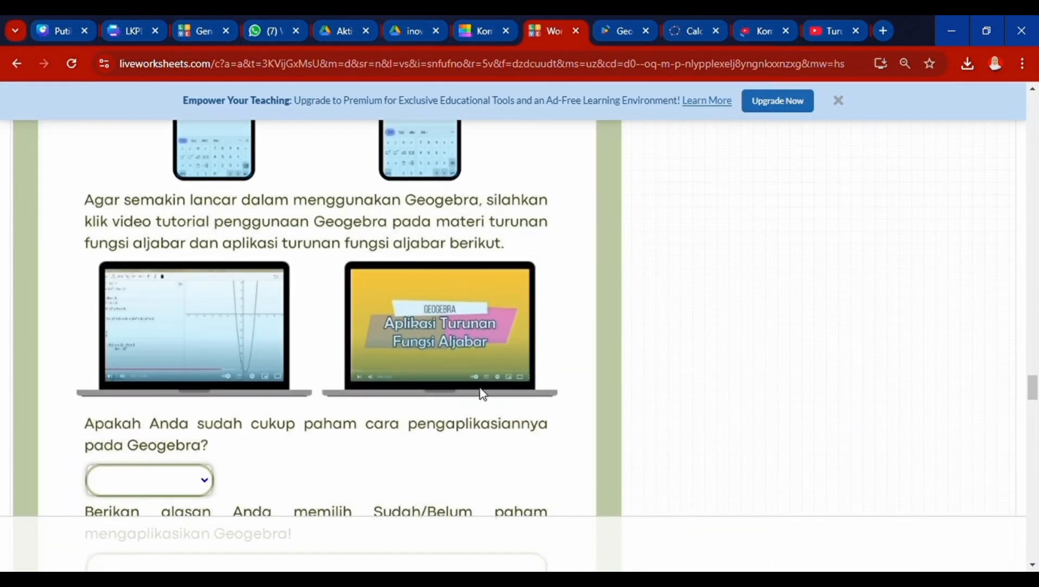
- Answer the GeoGebra question with Sudah and the reason 'karena mudah dipahami'
scroll(508, 447, down, 2)
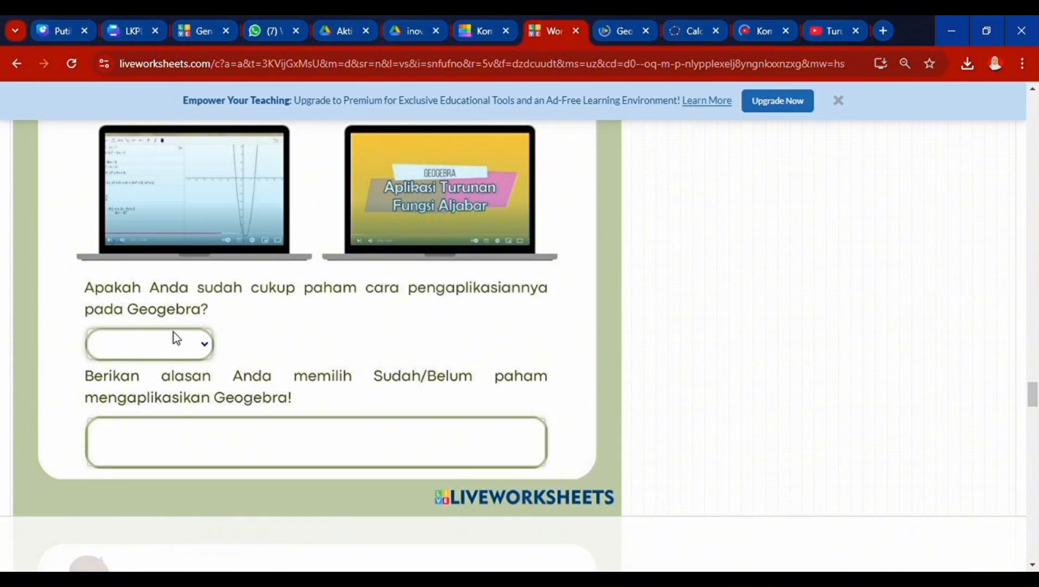
scroll(256, 371, down, 1)
click(254, 371)
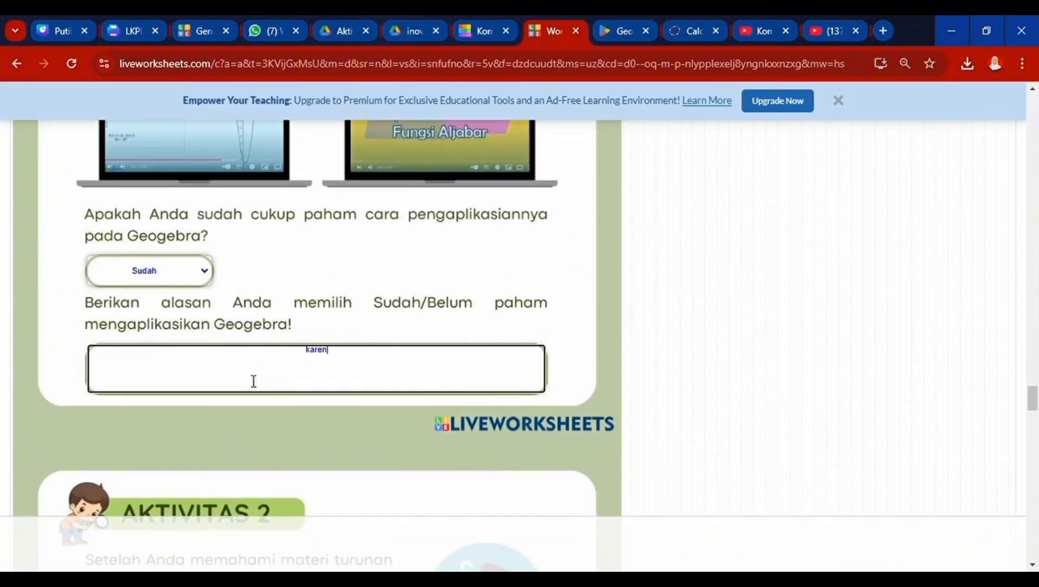
text(karena mudah dipahami)
scroll(367, 405, down, 7)
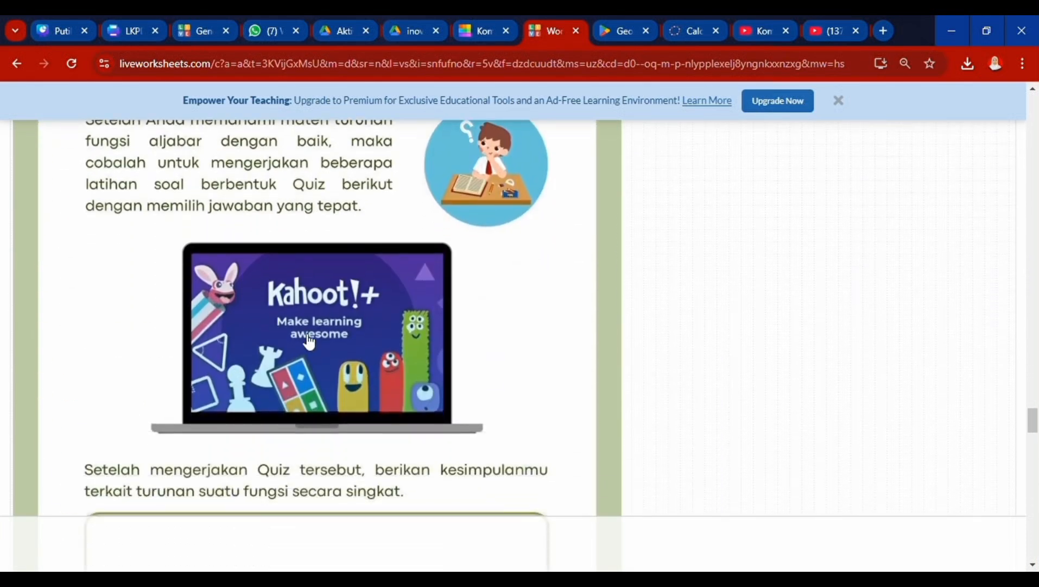
- Join the linked Kahoot quiz under a nickname, then return to the worksheet
click(310, 341)
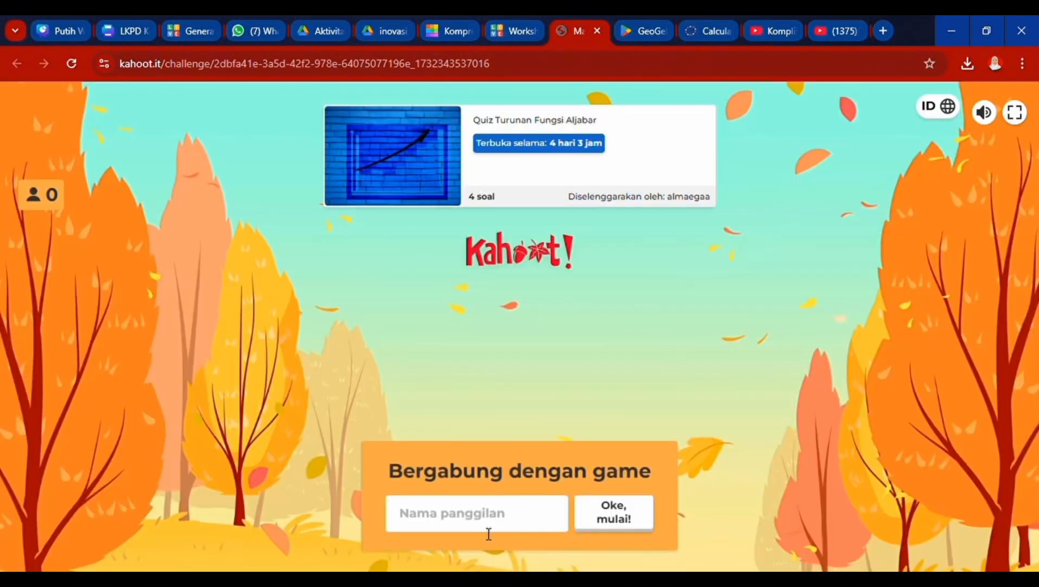
text(alma)
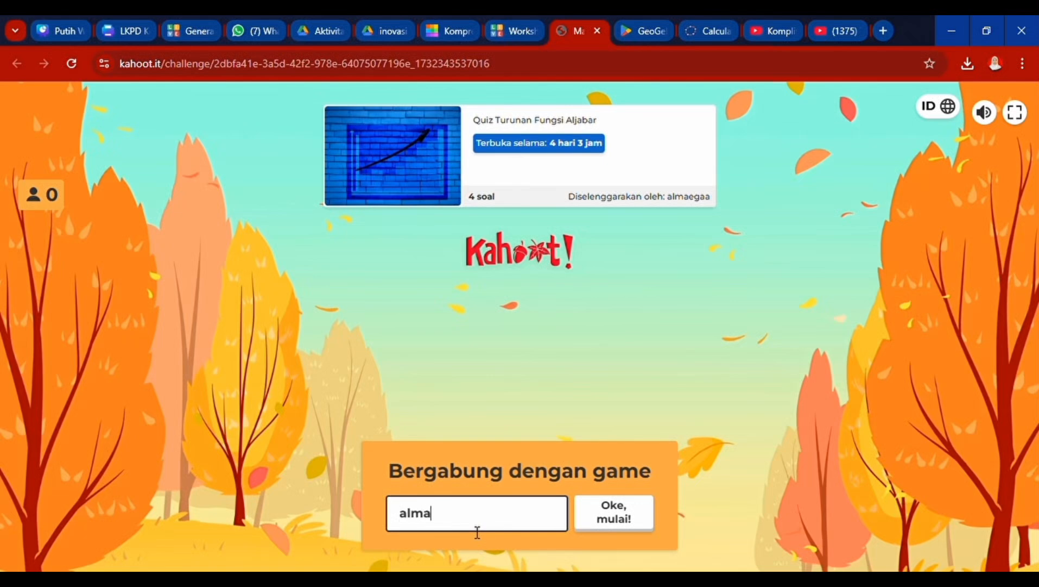
key(Return)
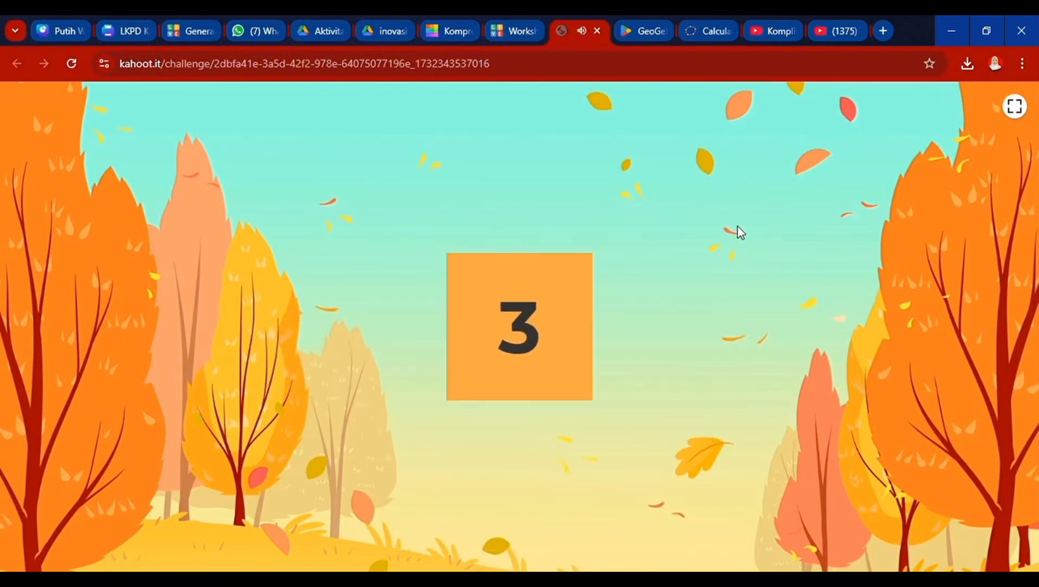
click(500, 31)
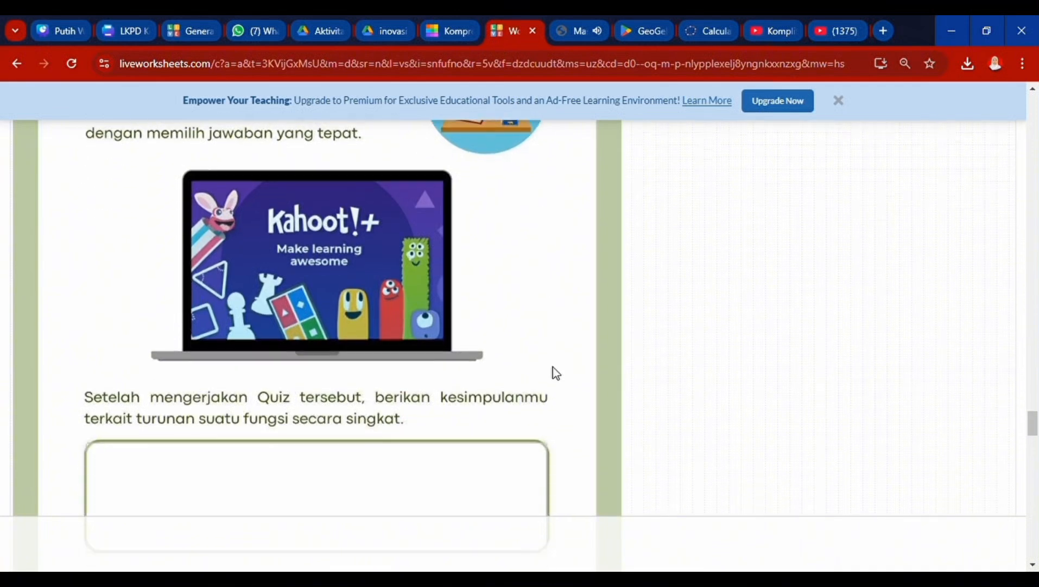
- Write the conclusion about derivatives and answer h′(x) as 30x^5-24x^2+12
scroll(553, 370, down, 3)
click(417, 331)
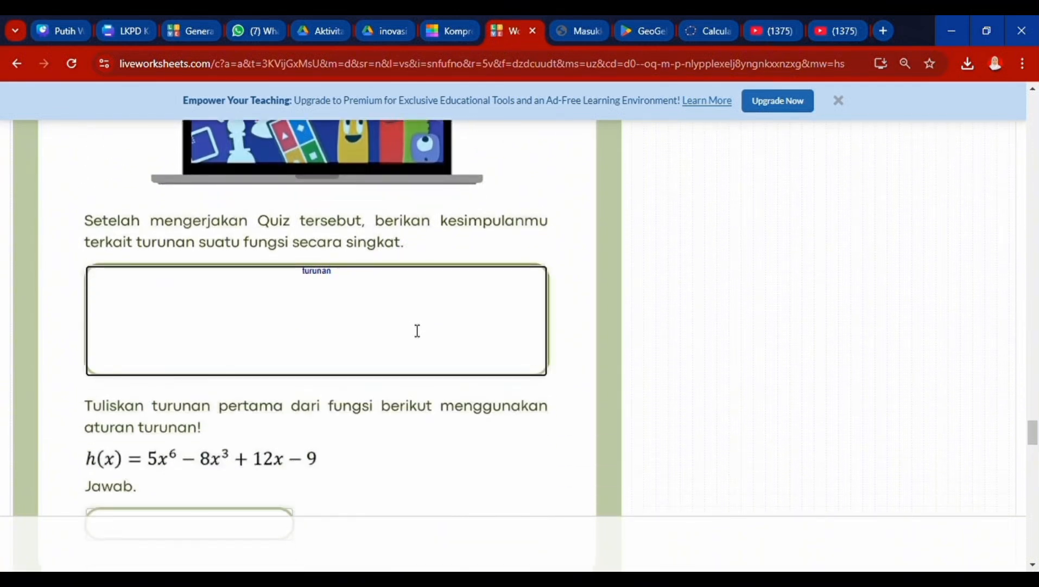
scroll(417, 331, down, 5)
click(164, 239)
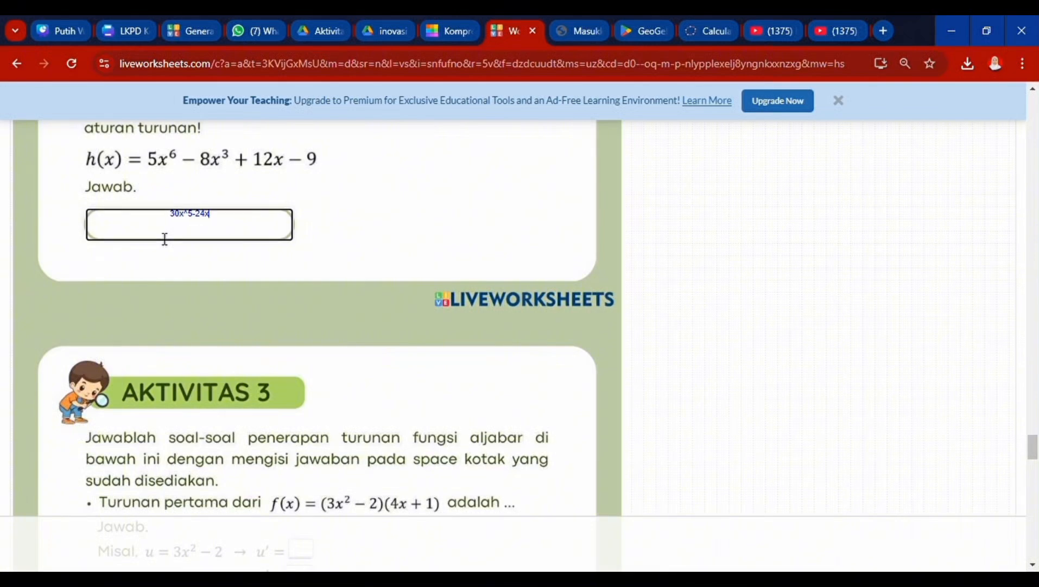
text(30x^5-24x^2+12)
- In Aktivitas 3, fill u′ = 1, v′ = 4, and 6x in f′(x)'s first blank
scroll(186, 255, down, 7)
scroll(275, 199, up, 2)
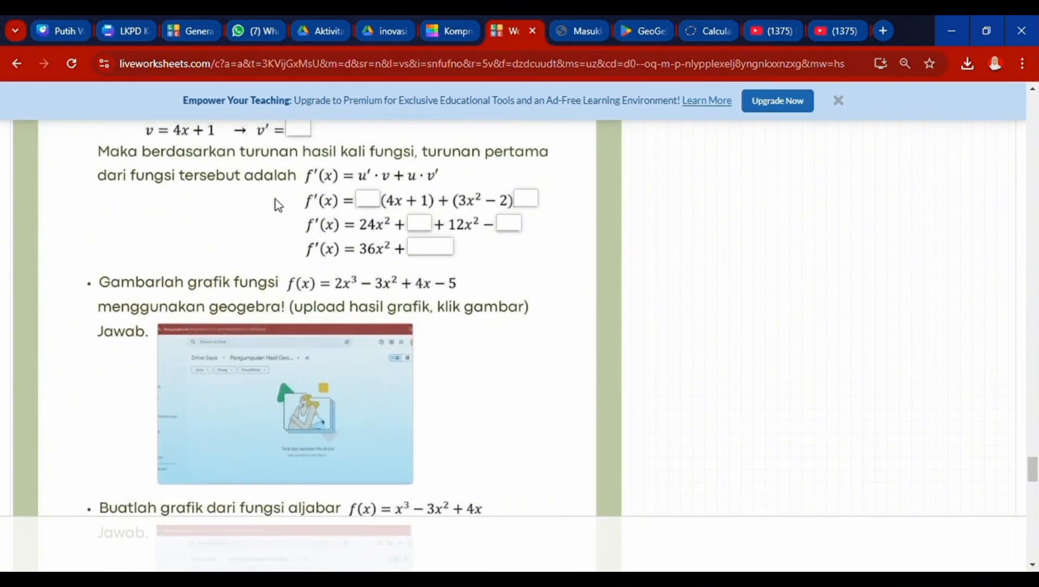
click(306, 210)
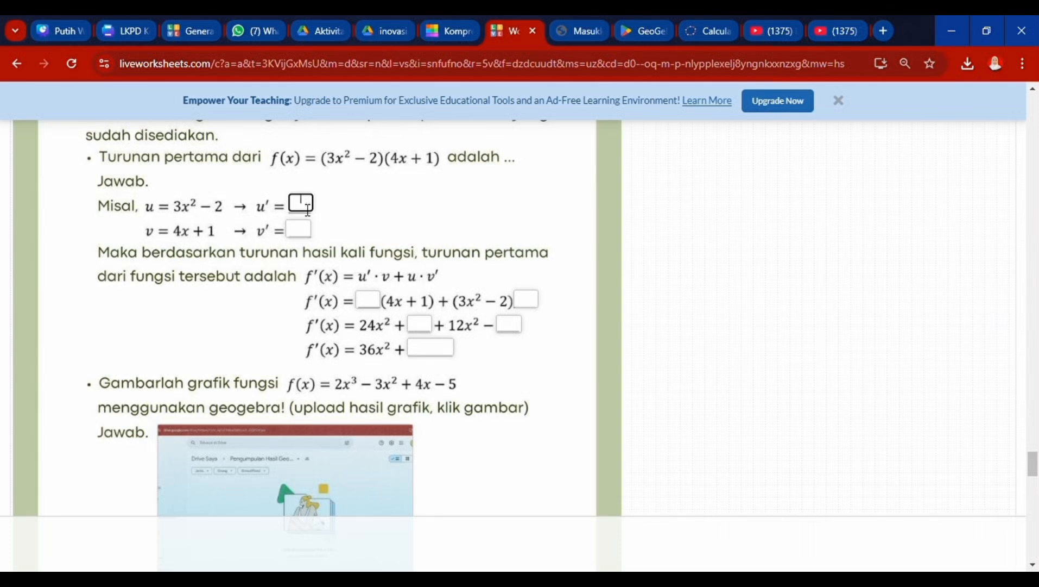
click(306, 240)
text(4)
scroll(385, 266, down, 1)
click(376, 243)
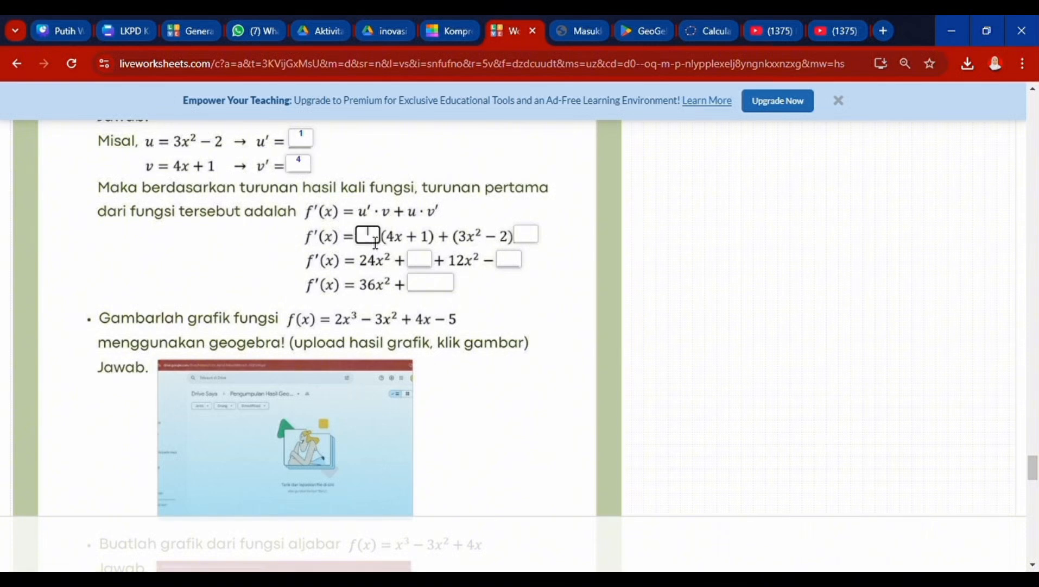
text(6x)
click(526, 235)
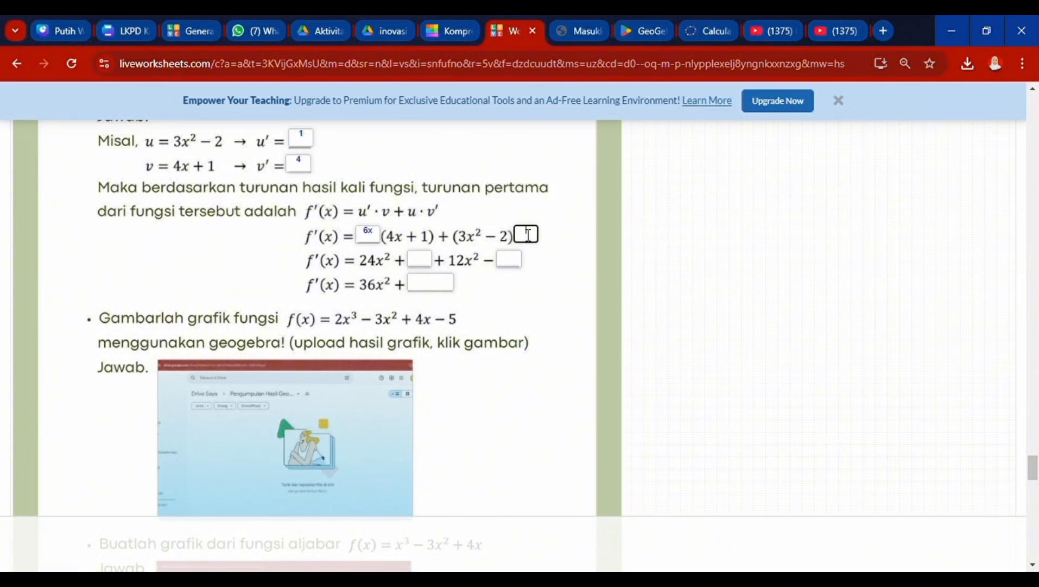